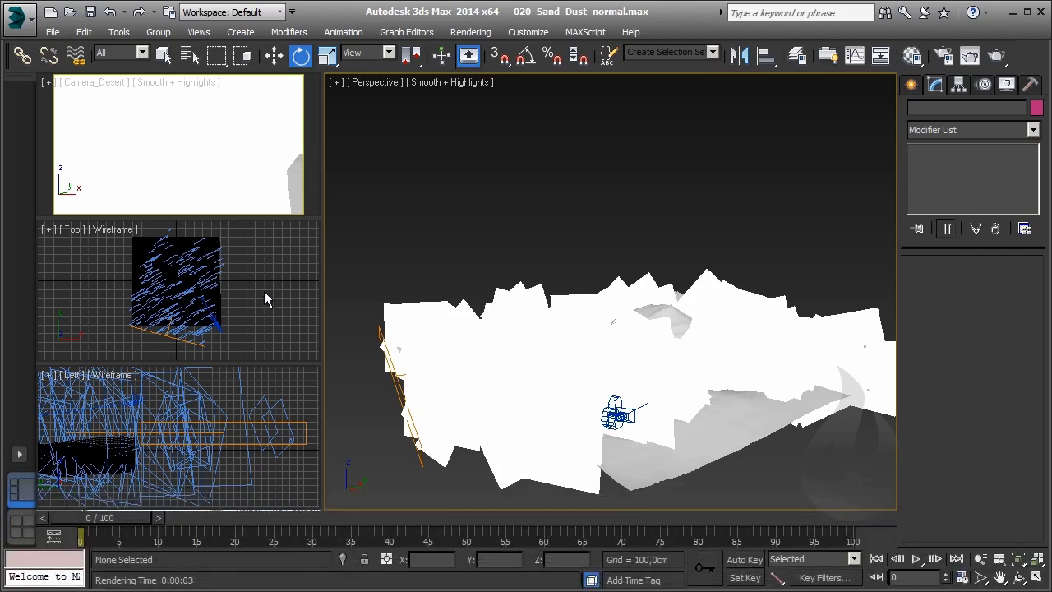
# - Choose the PCloud particle system and maximize the Top viewport
pyautogui.click(912, 86)
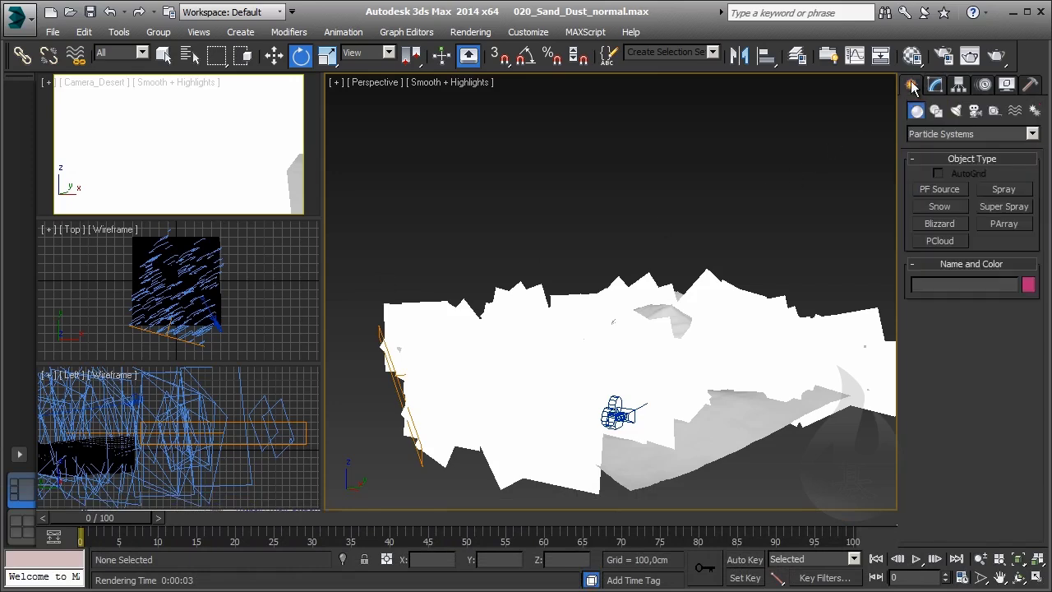
pyautogui.click(941, 240)
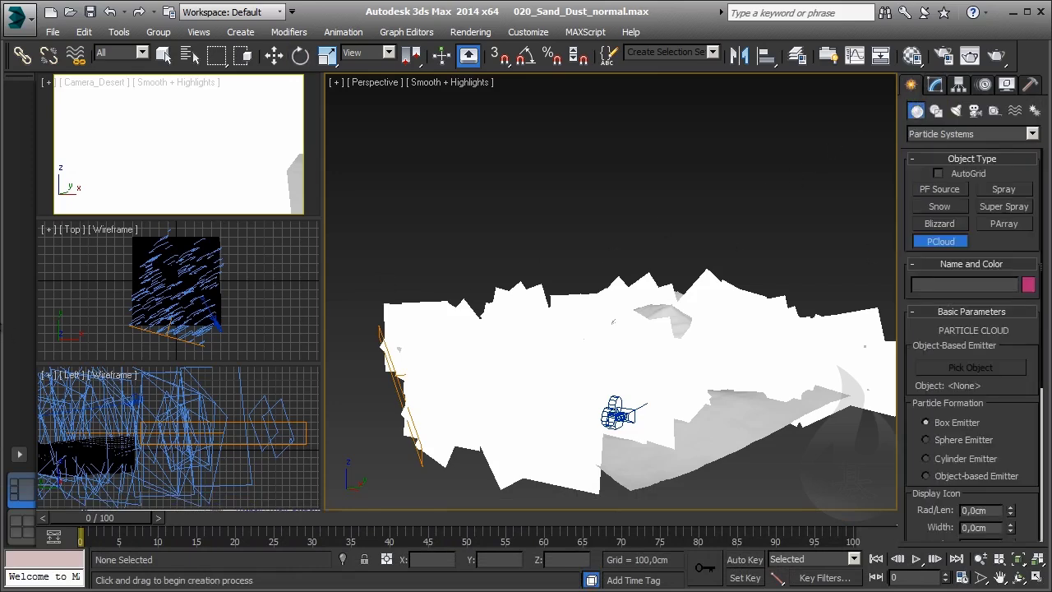
pyautogui.scroll(2, 137, 309)
pyautogui.scroll(3, 136, 309)
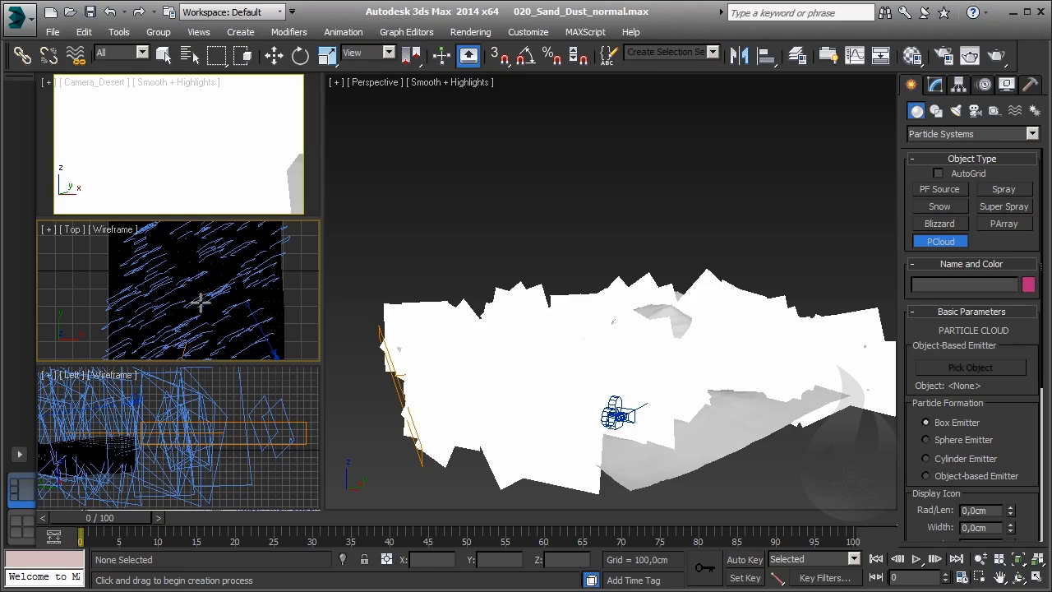
pyautogui.hotkey('alt', 'w')
pyautogui.scroll(2, 493, 249)
pyautogui.scroll(2, 484, 249)
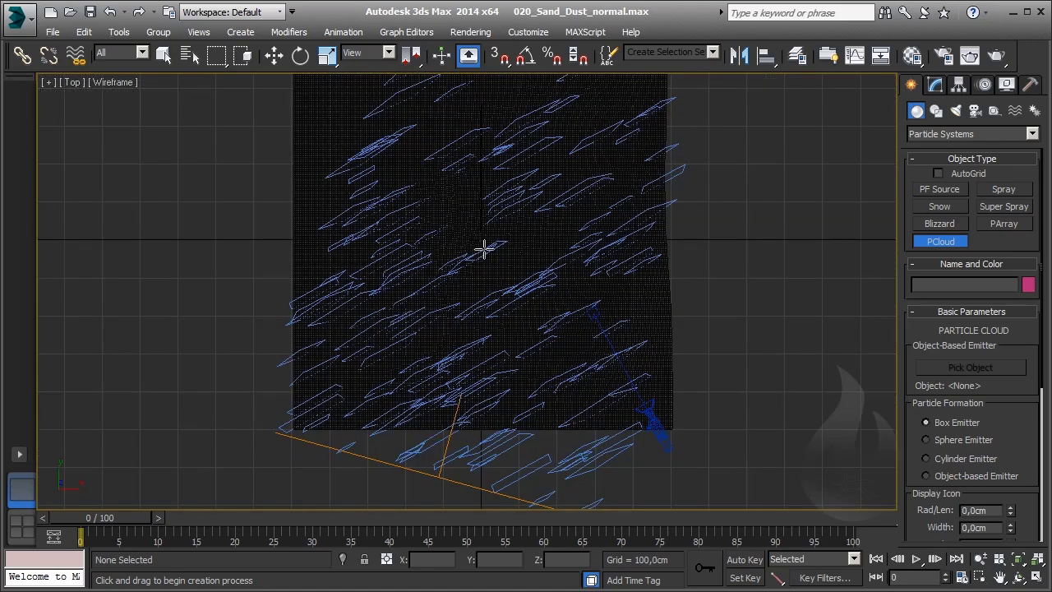
# - Draw a box emitter, PCloud001, covering the whole desert terrain
pyautogui.moveTo(484, 249)
pyautogui.mouseDown(button='middle')
pyautogui.moveTo(451, 282)
pyautogui.moveTo(383, 297)
pyautogui.mouseUp(button='middle')
pyautogui.scroll(-2, 265, 181)
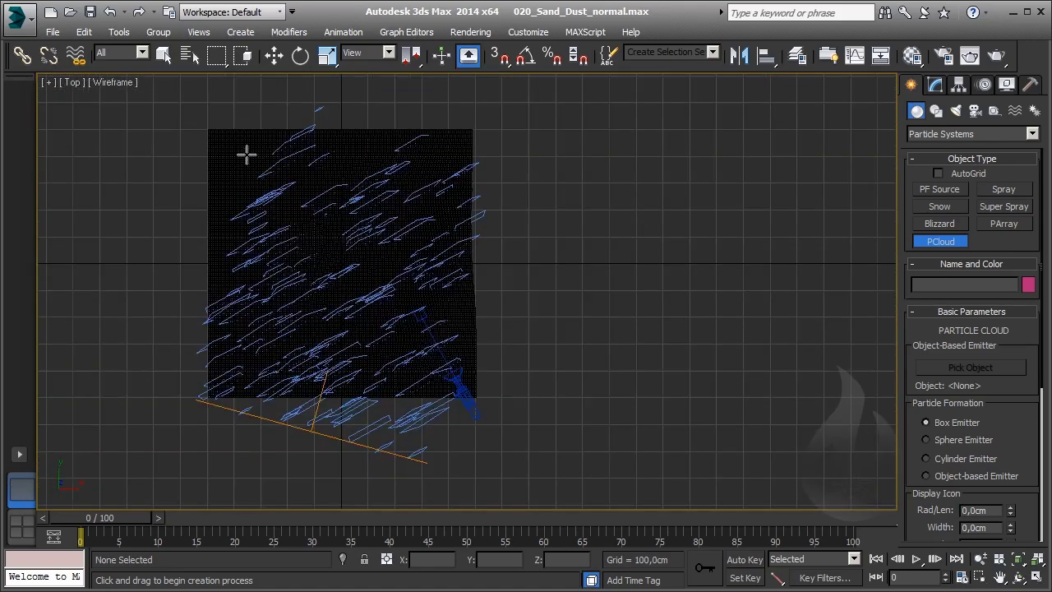
pyautogui.moveTo(208, 125)
pyautogui.mouseDown()
pyautogui.moveTo(475, 429)
pyautogui.moveTo(478, 467)
pyautogui.mouseUp()
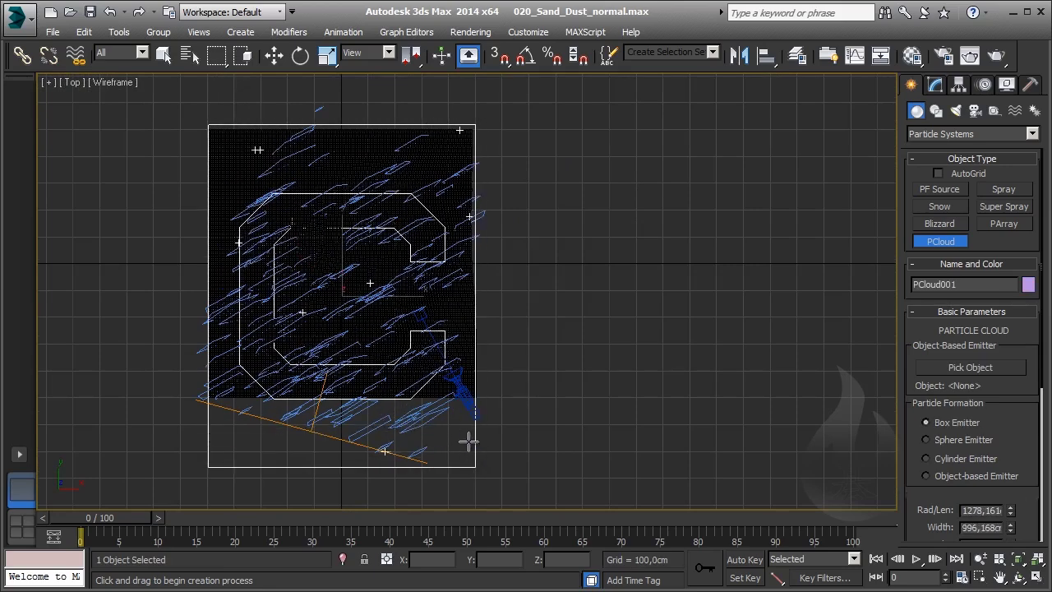
pyautogui.rightClick(471, 388)
# - In Perspective, lower PCloud001's emitter Height from 288,123 cm to 141,18 cm
pyautogui.press('p')
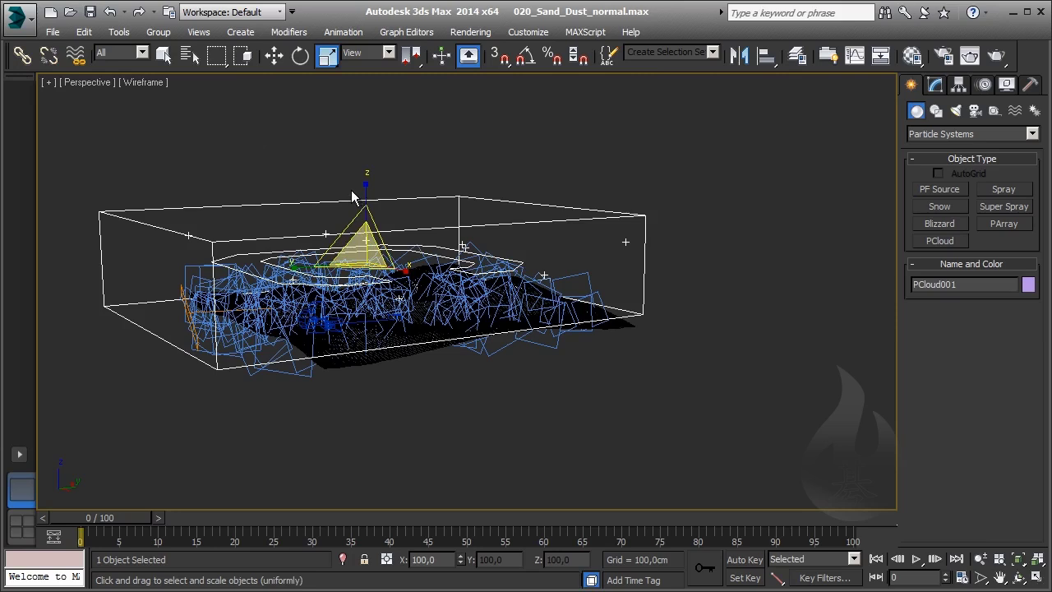
pyautogui.click(936, 85)
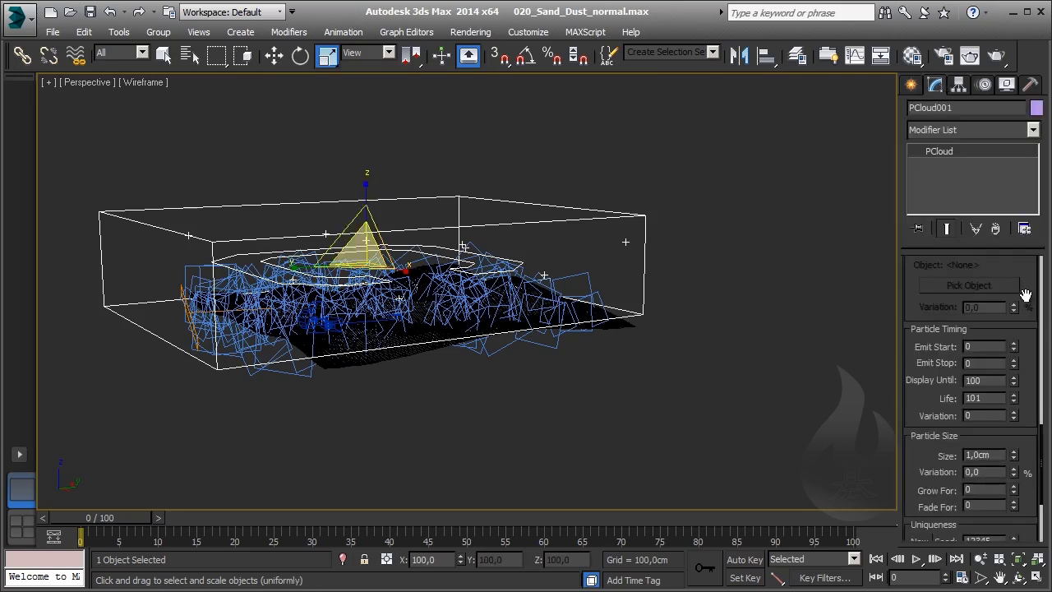
pyautogui.scroll(-2, 1024, 291)
pyautogui.scroll(-1, 1026, 361)
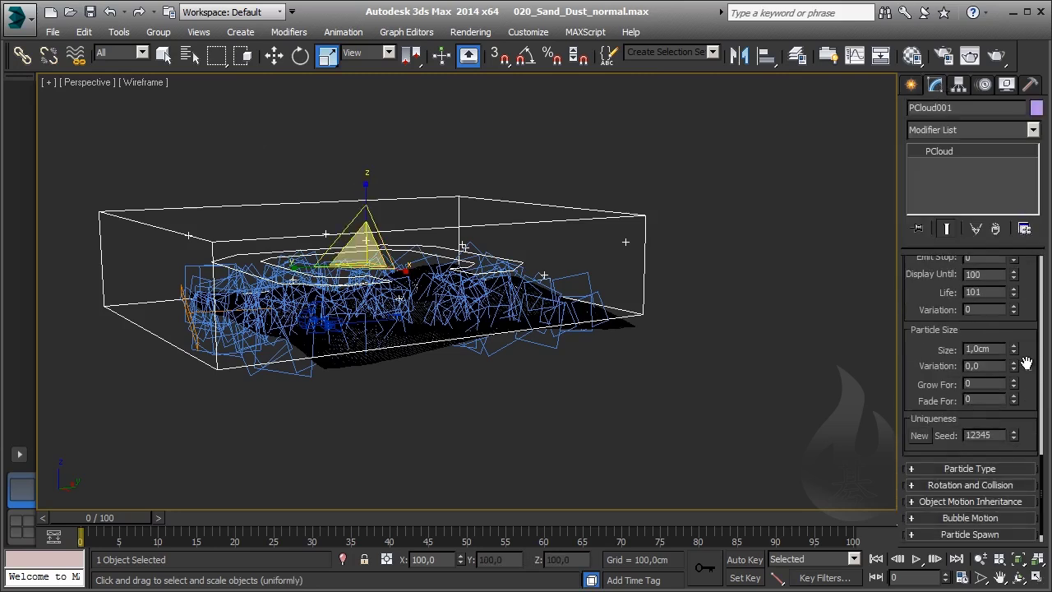
pyautogui.scroll(2, 1027, 361)
pyautogui.scroll(4, 1026, 362)
pyautogui.scroll(3, 1026, 361)
pyautogui.scroll(3, 1026, 362)
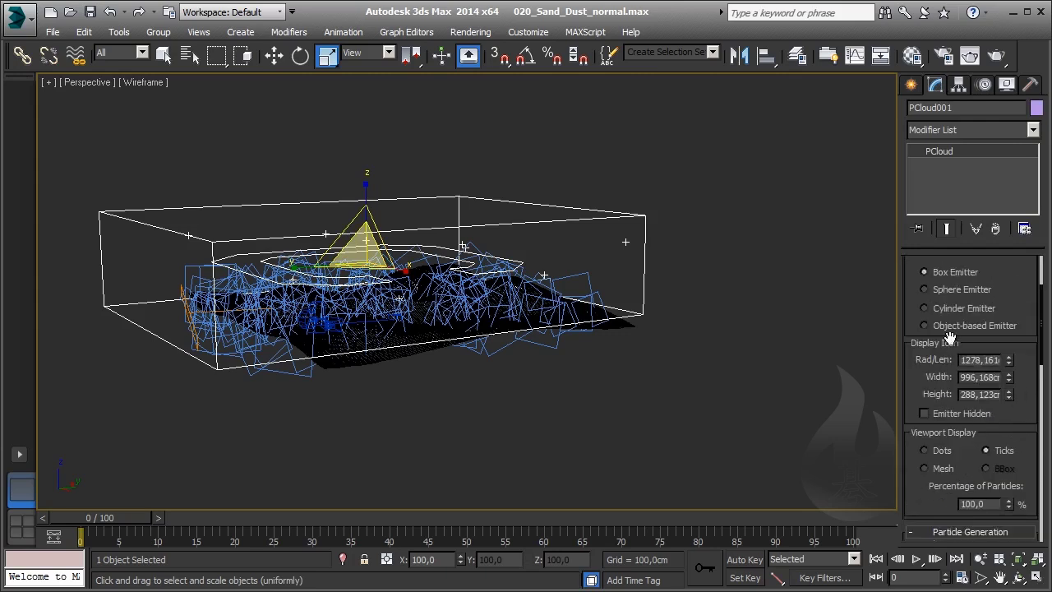
pyautogui.scroll(2, 1028, 296)
pyautogui.scroll(2, 1028, 375)
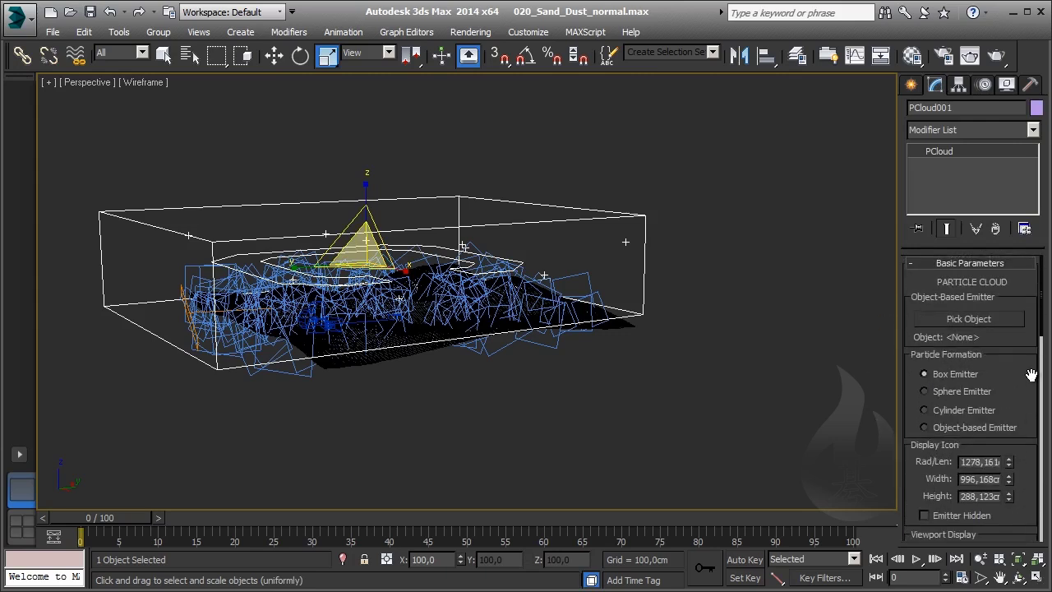
pyautogui.scroll(1, 1031, 376)
pyautogui.scroll(-1, 1031, 375)
pyautogui.scroll(-2, 1031, 376)
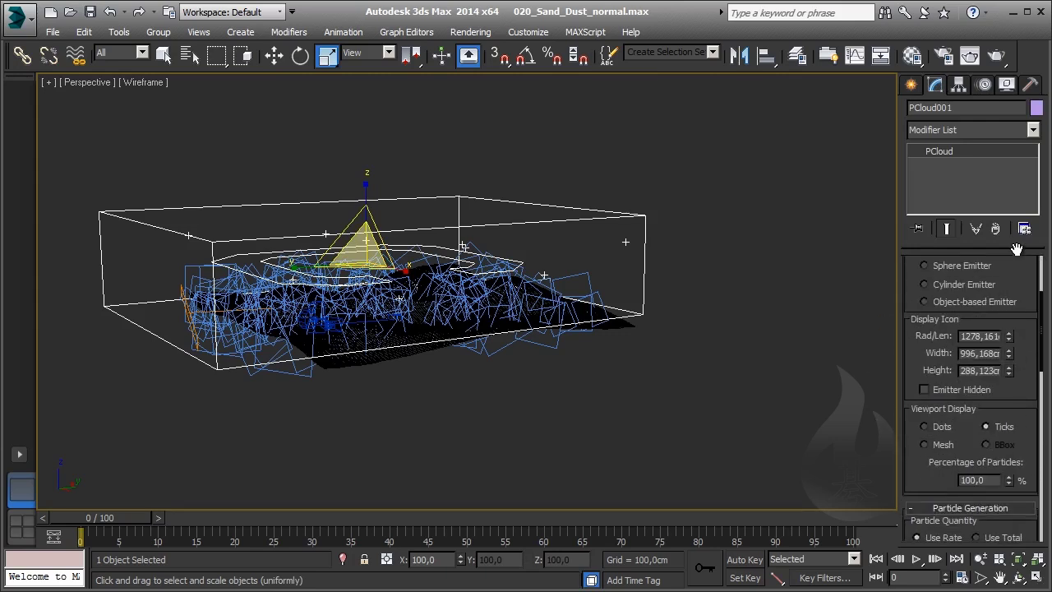
pyautogui.moveTo(364, 206); pyautogui.dragTo(364, 222)
pyautogui.moveTo(1008, 371); pyautogui.dragTo(1016, 410)
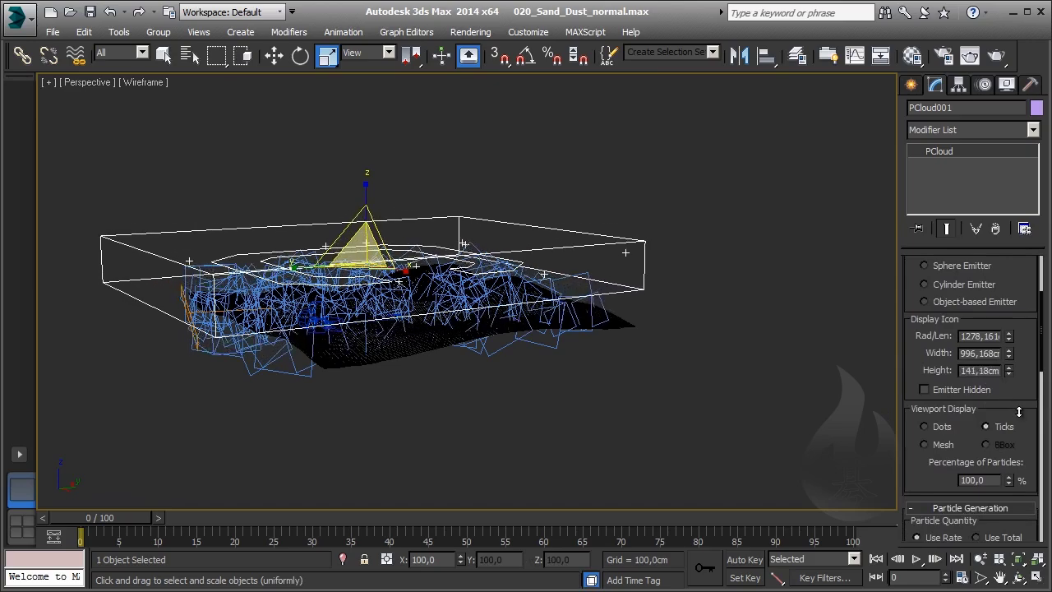
# - Move PCloud001 down in Z and along Y so it sits over the terrain
pyautogui.press('w')
pyautogui.moveTo(368, 203); pyautogui.dragTo(383, 244)
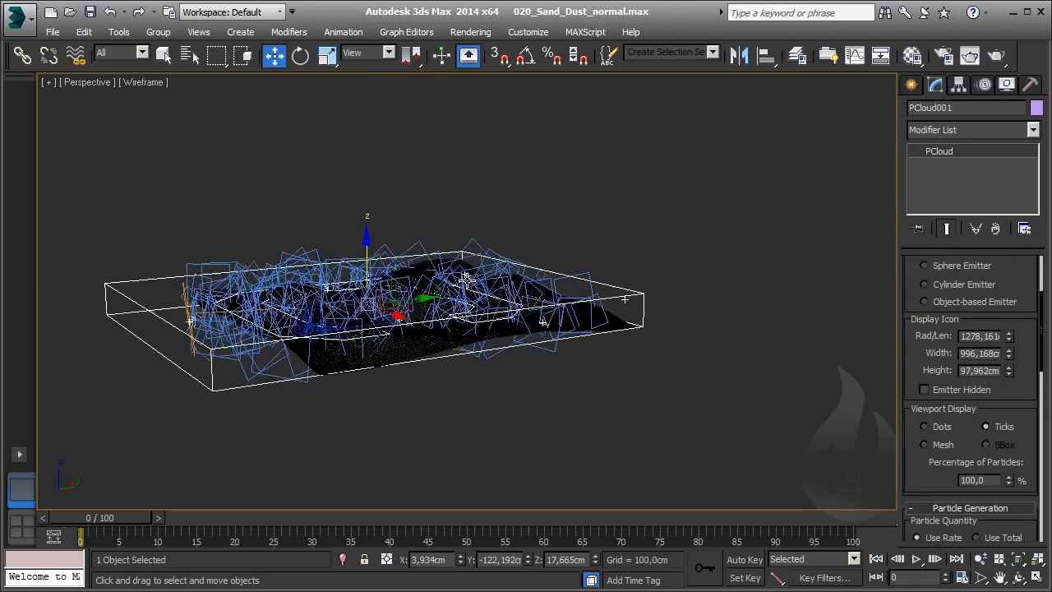
pyautogui.keyDown('alt'); pyautogui.moveTo(382, 244); pyautogui.dragTo(368, 298, button='middle'); pyautogui.keyUp('alt')
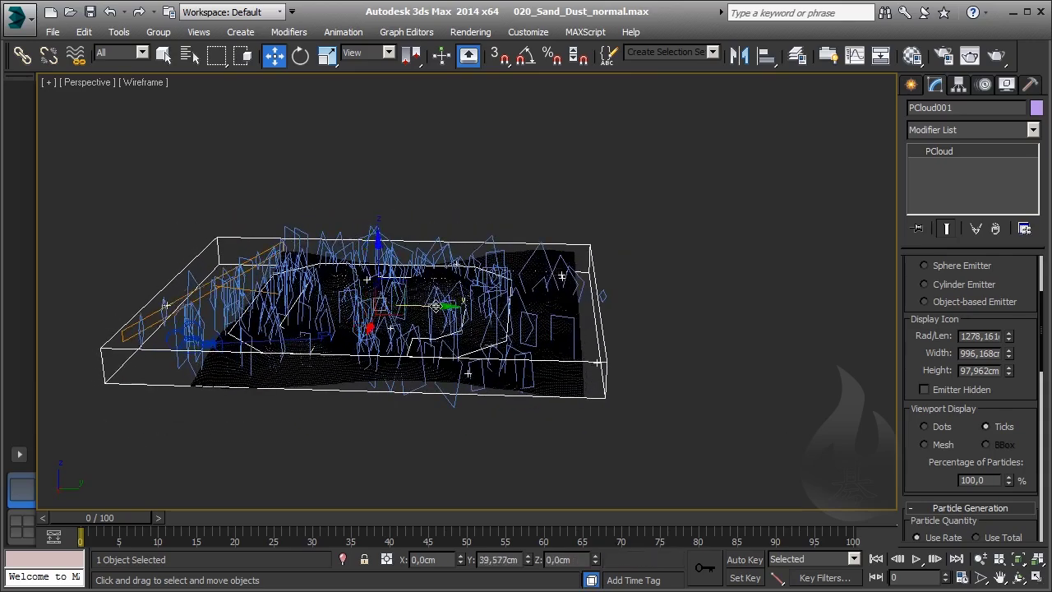
pyautogui.moveTo(421, 305); pyautogui.dragTo(443, 305)
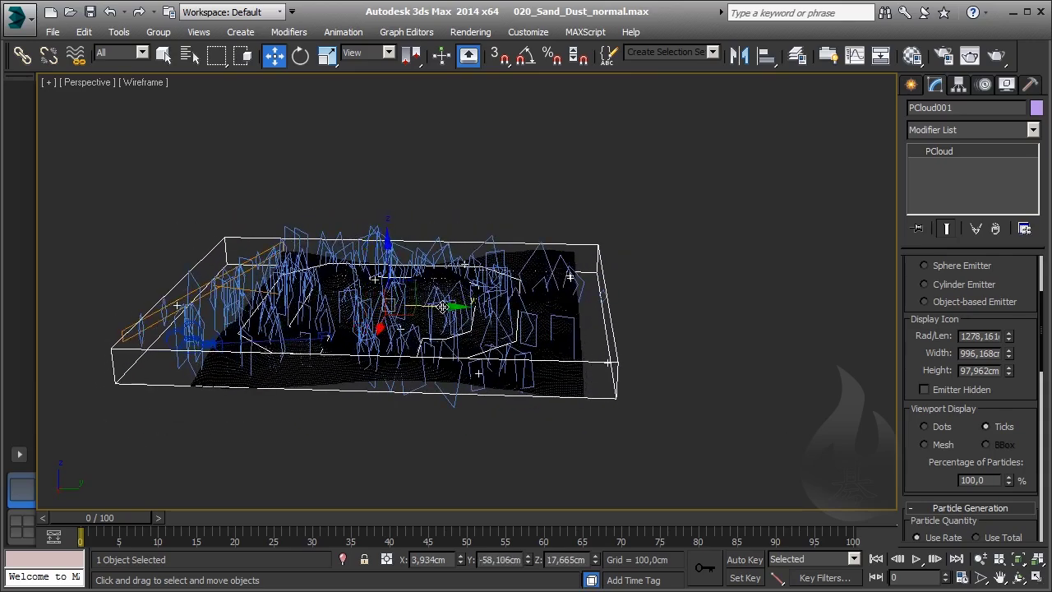
pyautogui.moveTo(441, 307)
pyautogui.keyDown('alt'); pyautogui.mouseDown(button='middle')
pyautogui.moveTo(463, 249)
pyautogui.moveTo(438, 262)
pyautogui.moveTo(472, 225)
pyautogui.moveTo(431, 164)
pyautogui.mouseUp(button='middle'); pyautogui.keyUp('alt')
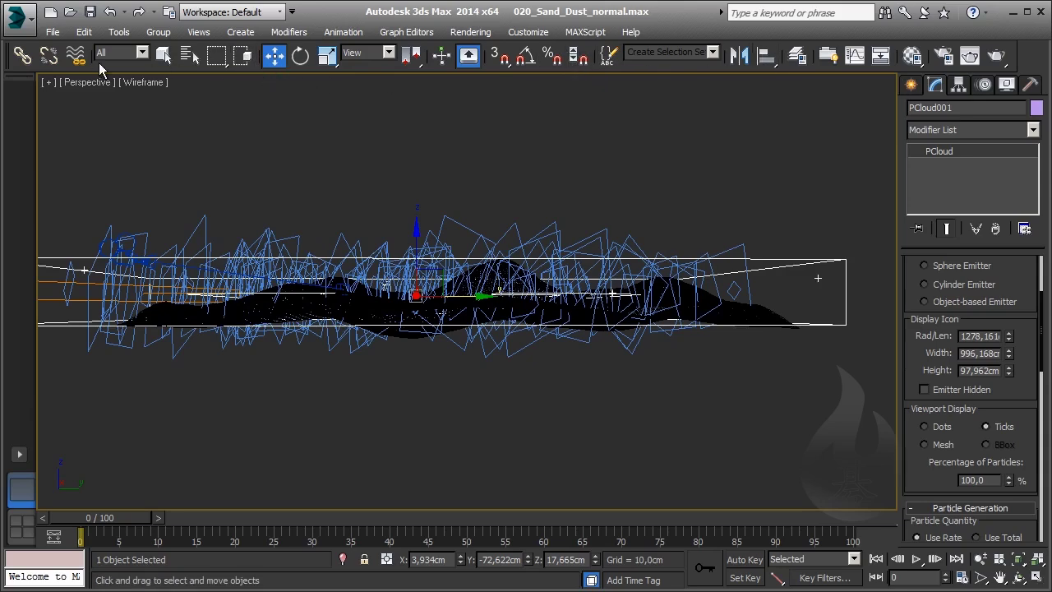
# - Cut the emitter Height to 66,614 cm and set Viewport Display to Dots
pyautogui.moveTo(1008, 370); pyautogui.dragTo(1011, 401)
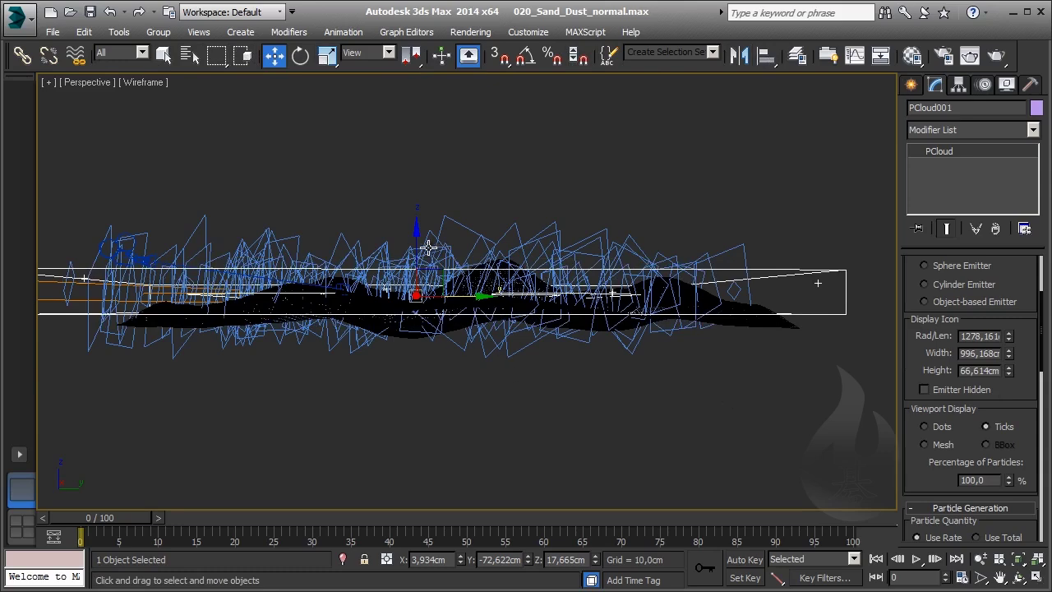
pyautogui.moveTo(417, 246); pyautogui.dragTo(417, 246)
pyautogui.moveTo(1013, 405); pyautogui.dragTo(1015, 433)
pyautogui.scroll(-1, 1015, 433)
pyautogui.scroll(-1, 1015, 433)
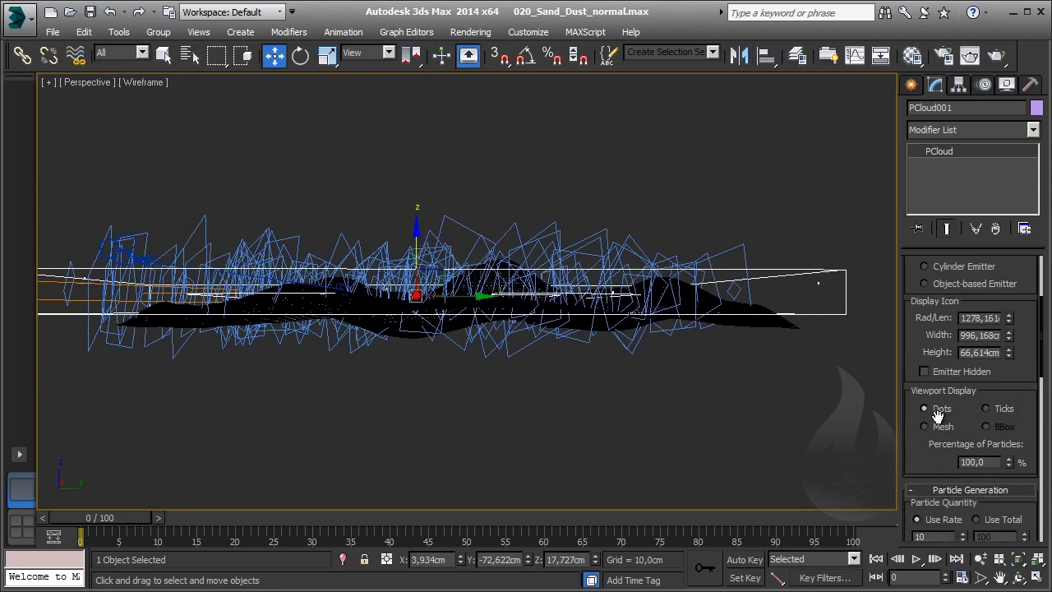
pyautogui.moveTo(1024, 383); pyautogui.dragTo(1016, 299)
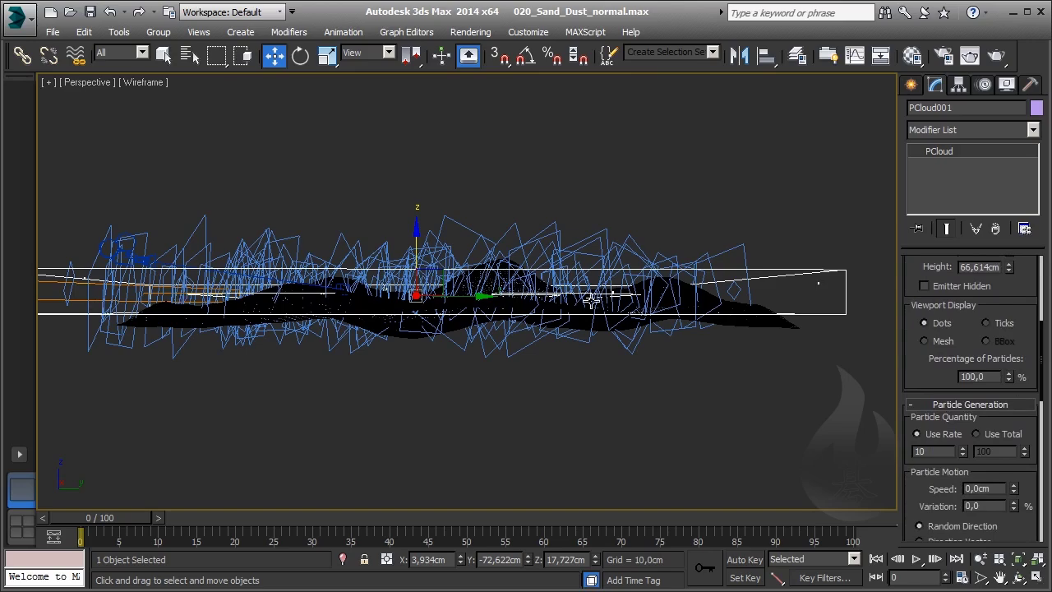
# - Switch PCloud001 to Use Total with a particle count of 500
pyautogui.moveTo(112, 517); pyautogui.dragTo(69, 517)
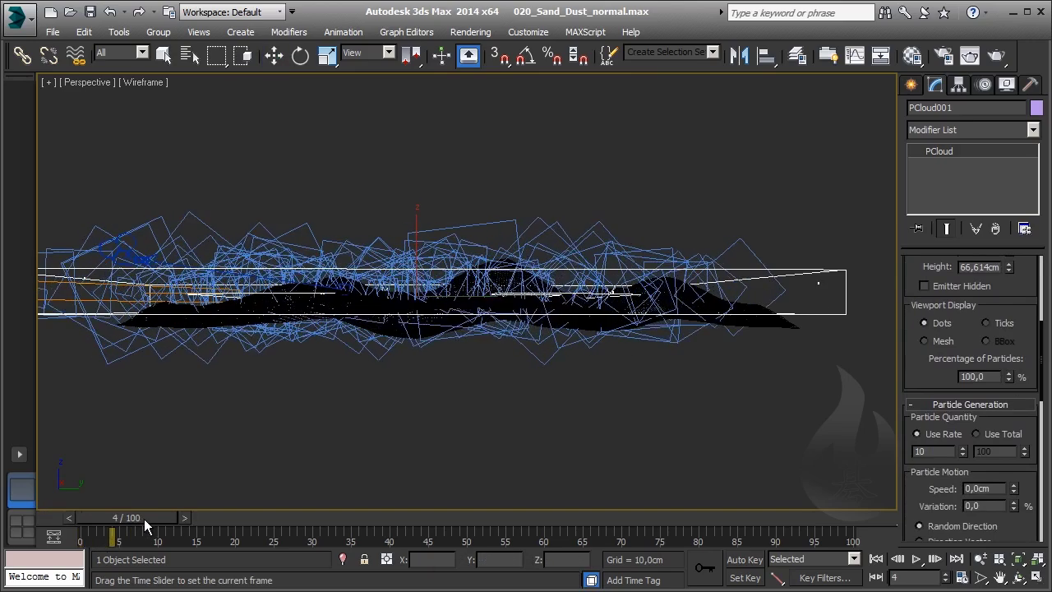
pyautogui.press('w')
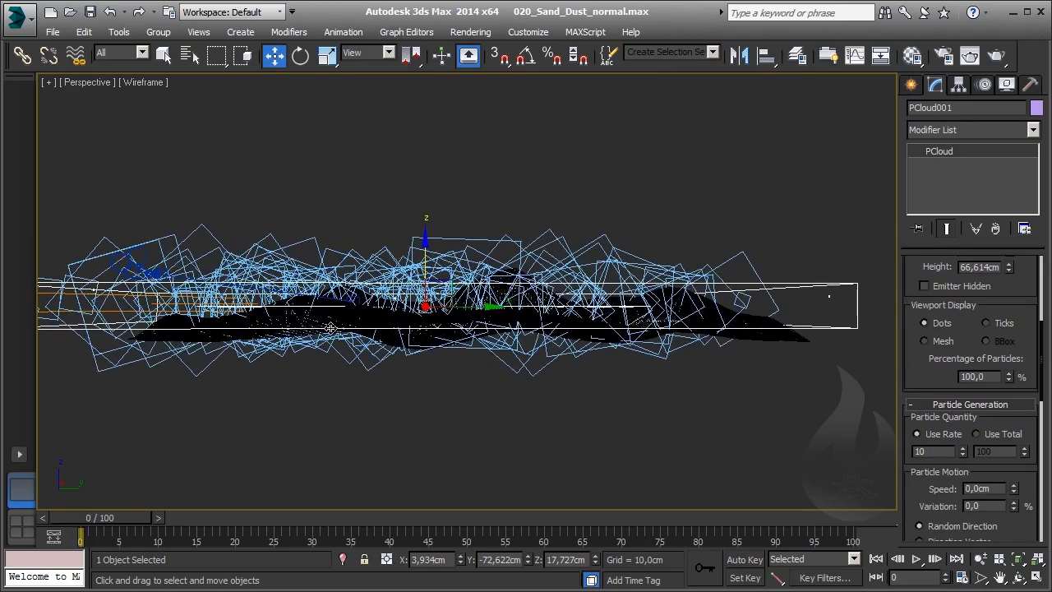
pyautogui.scroll(4, 493, 280)
pyautogui.moveTo(522, 325); pyautogui.dragTo(520, 336, button='middle')
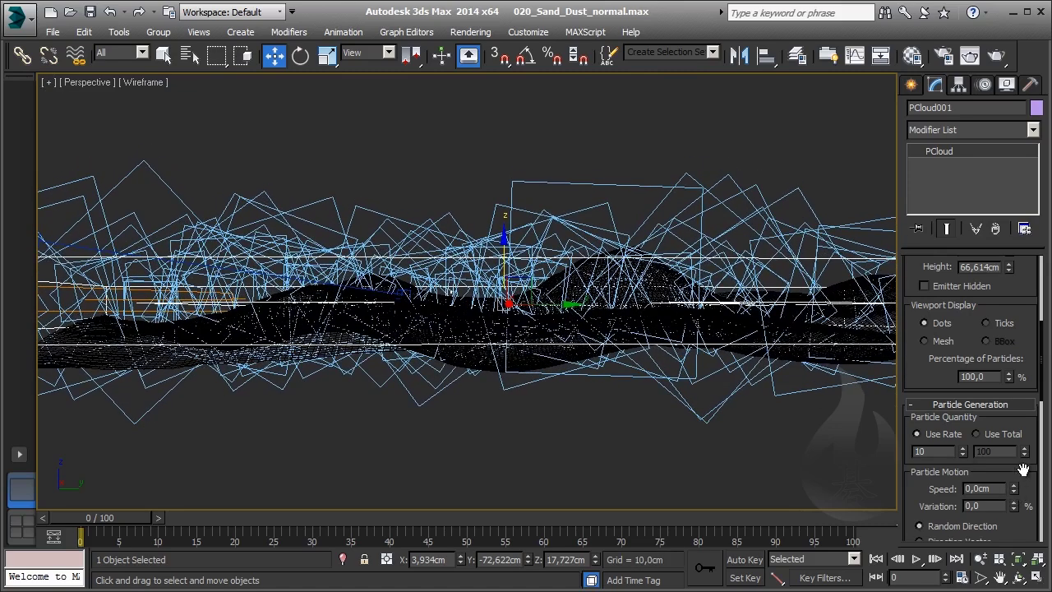
pyautogui.scroll(-1, 927, 434)
pyautogui.click(976, 417)
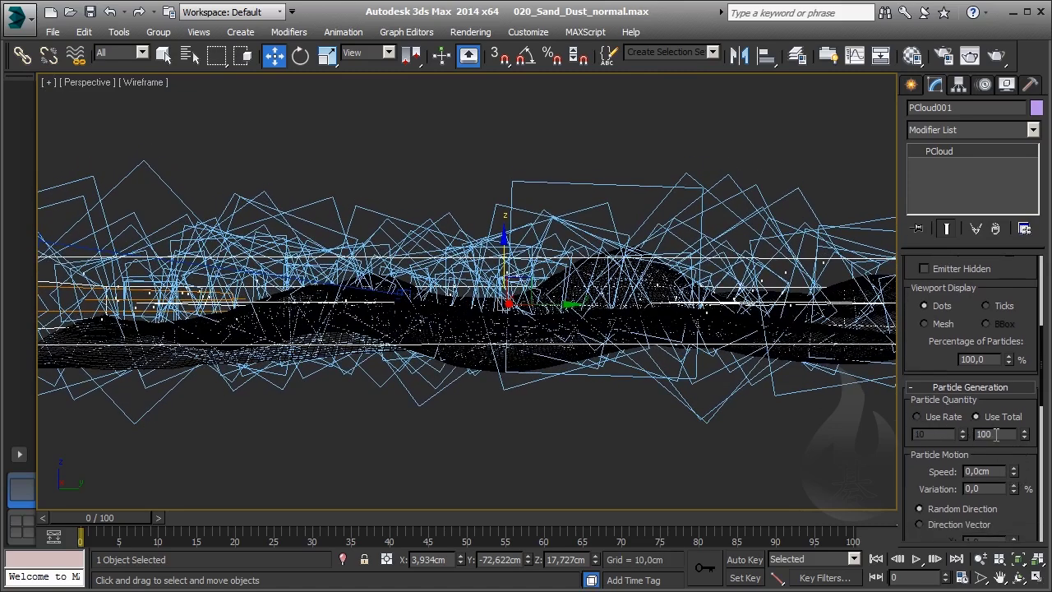
pyautogui.doubleClick(997, 434)
pyautogui.press('Return')
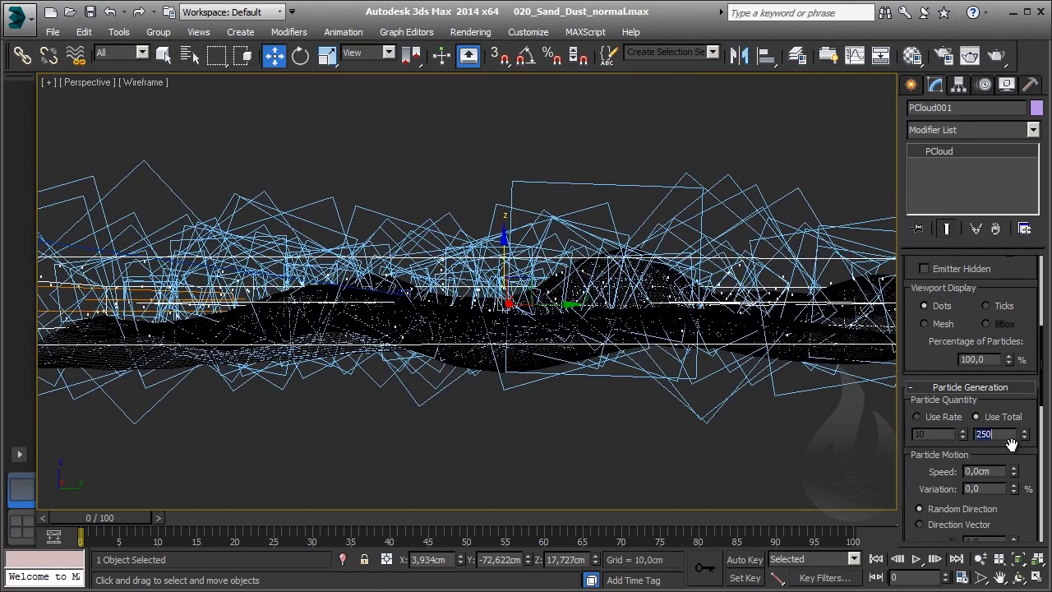
pyautogui.write('00')
pyautogui.press('Return')
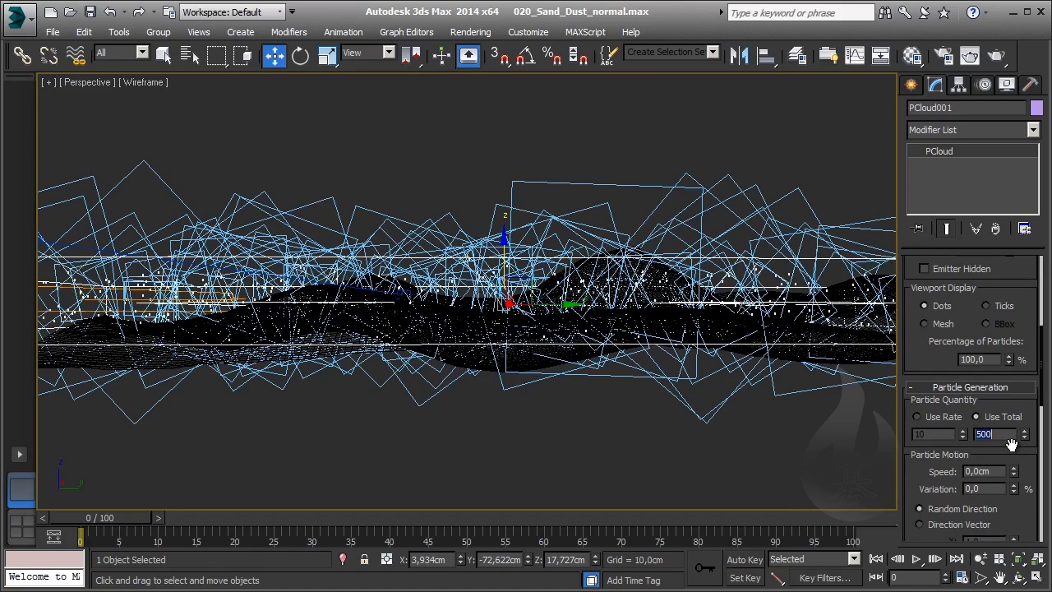
pyautogui.moveTo(475, 341)
pyautogui.keyDown('alt'); pyautogui.mouseDown(button='middle')
pyautogui.moveTo(481, 369)
pyautogui.moveTo(990, 368)
pyautogui.mouseUp(button='middle'); pyautogui.keyUp('alt')
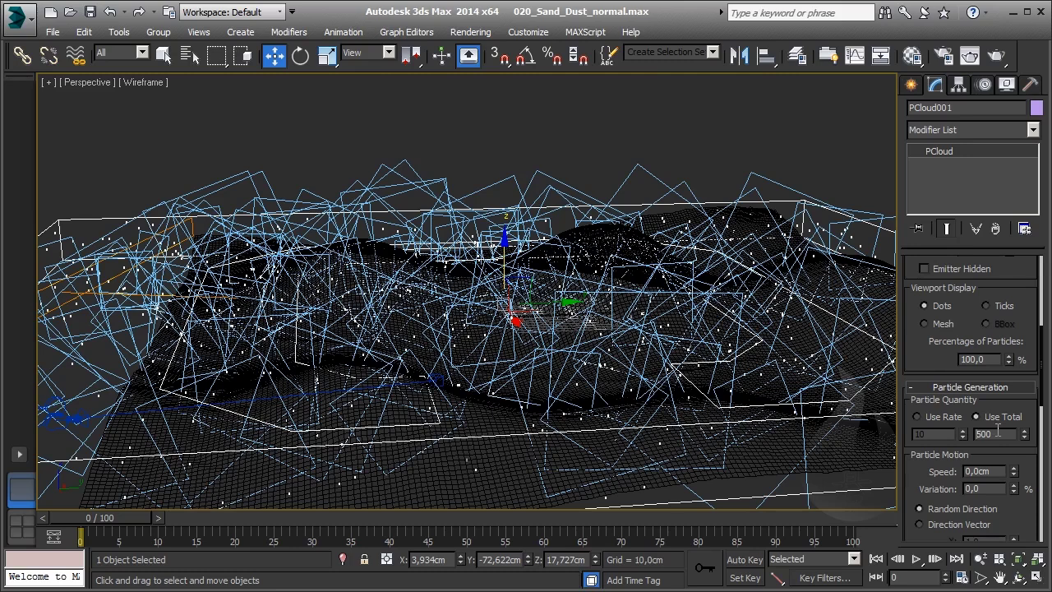
# - Set PCloud001's particle Speed to 10,0 cm and preview the animation
pyautogui.click(990, 472)
pyautogui.scroll(-1, 990, 473)
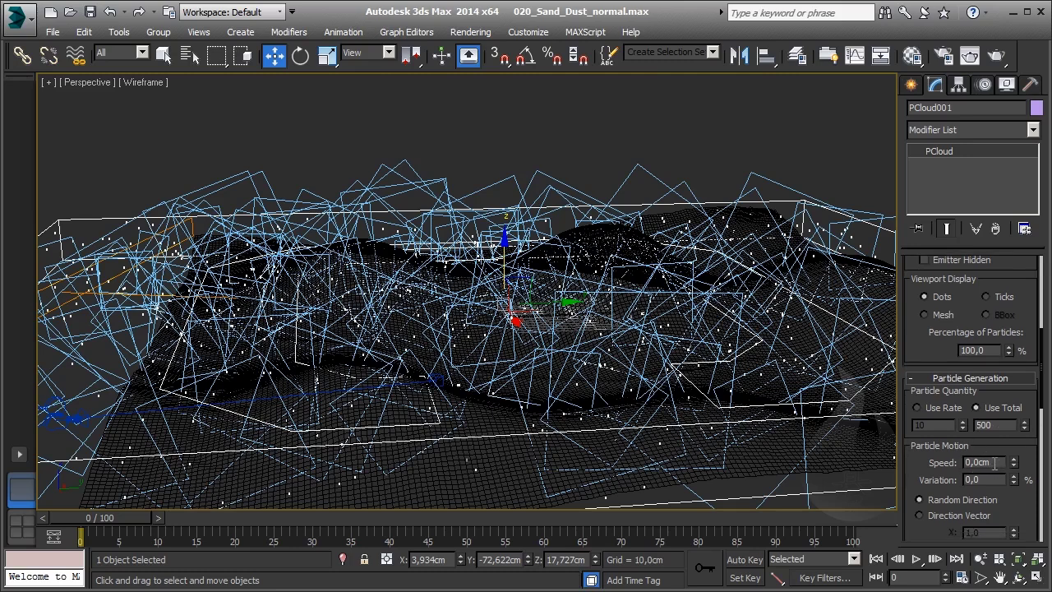
pyautogui.moveTo(1002, 462); pyautogui.dragTo(970, 462)
pyautogui.moveTo(580, 362); pyautogui.dragTo(588, 364, button='middle')
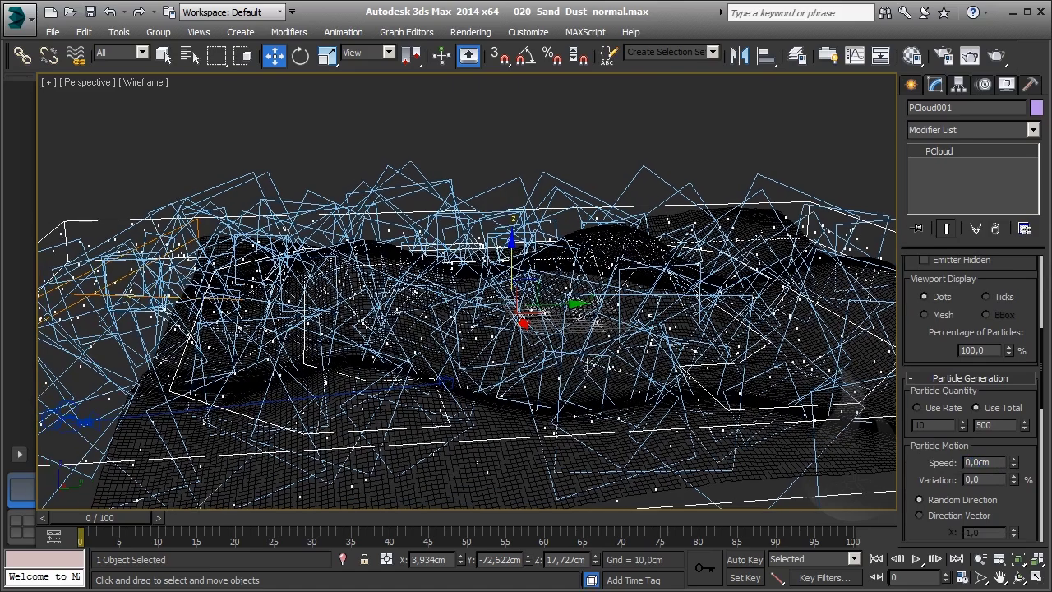
pyautogui.click(995, 463)
pyautogui.write('1')
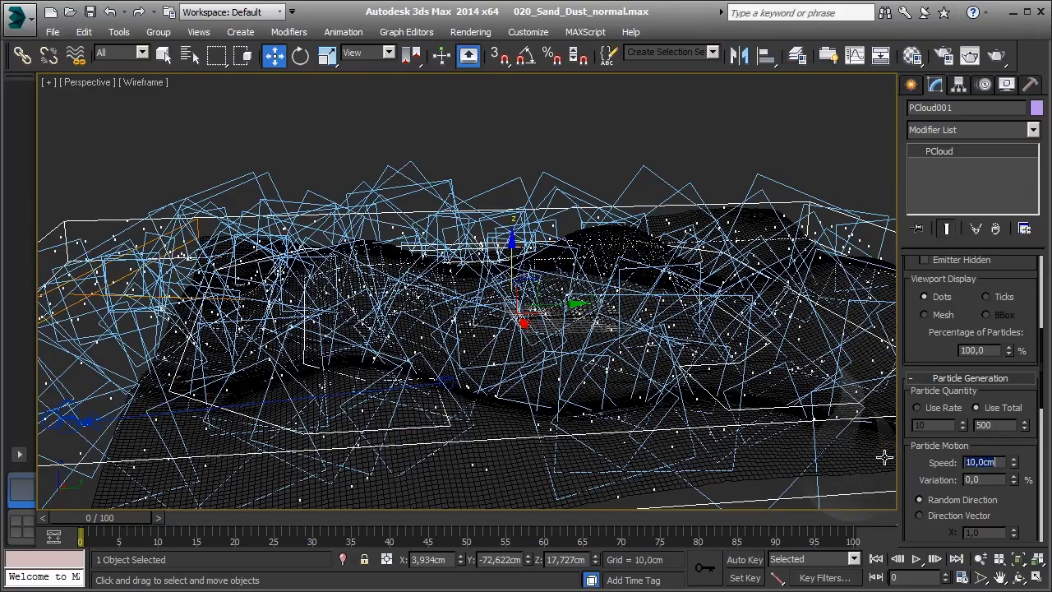
pyautogui.scroll(-3, 743, 460)
pyautogui.scroll(-3, 742, 460)
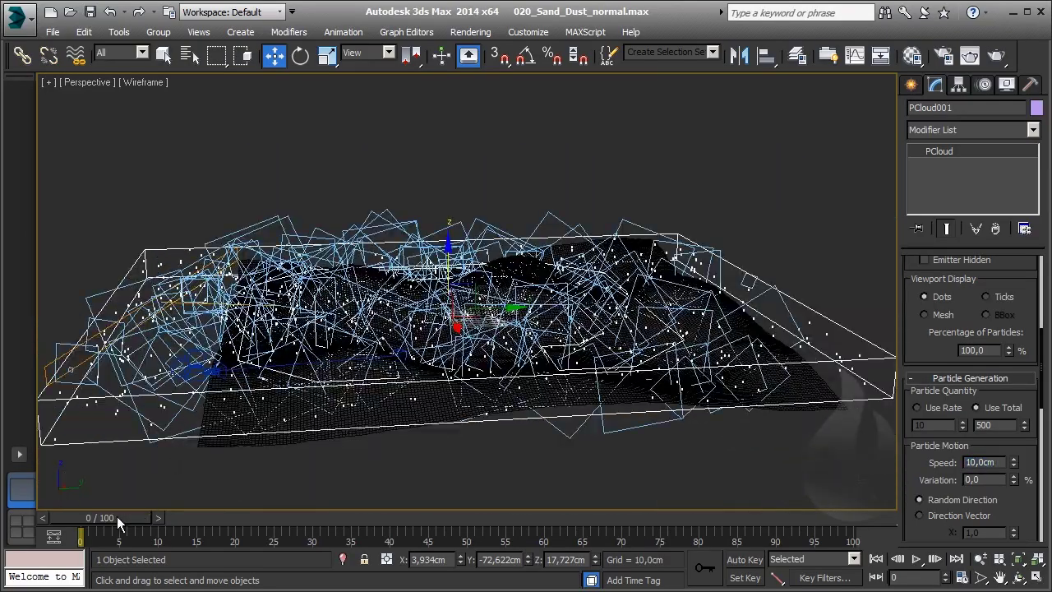
pyautogui.moveTo(118, 521)
pyautogui.mouseDown()
pyautogui.moveTo(157, 532)
pyautogui.moveTo(699, 523)
pyautogui.mouseUp()
# - Return to frame 0 and set the speed Variation to 25%
pyautogui.press('Home')
pyautogui.write('w')
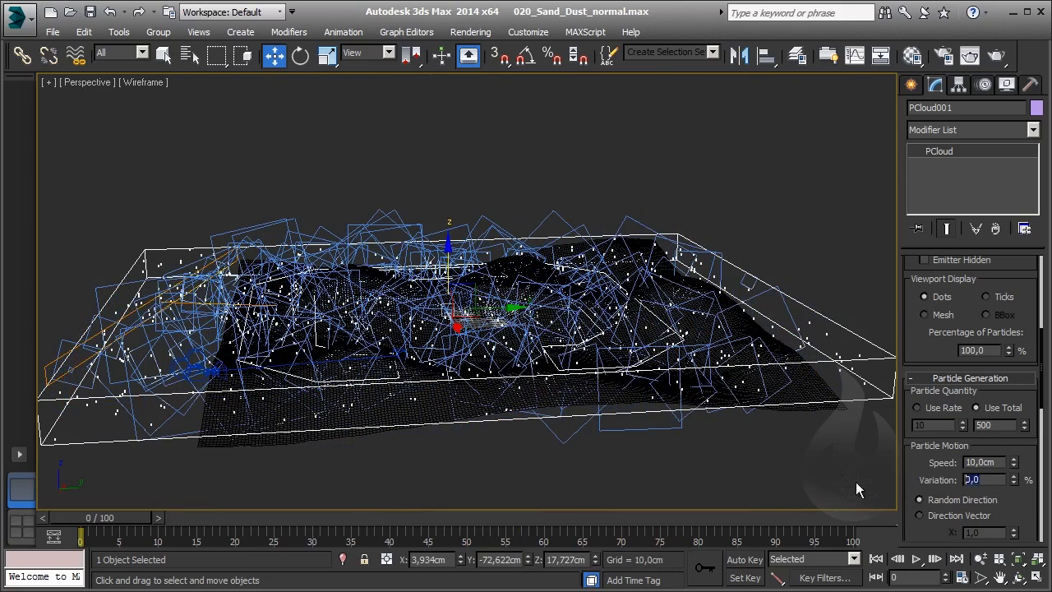
pyautogui.write('25')
pyautogui.press('Return')
pyautogui.scroll(-2, 1004, 458)
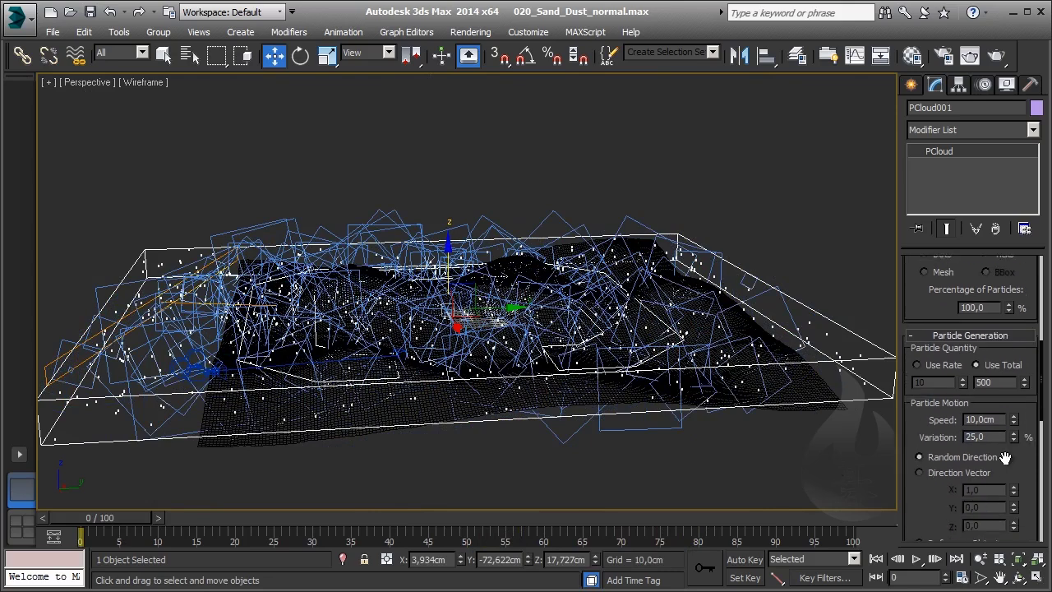
pyautogui.scroll(-1, 1005, 458)
pyautogui.scroll(-7, 1003, 435)
pyautogui.scroll(-4, 1004, 423)
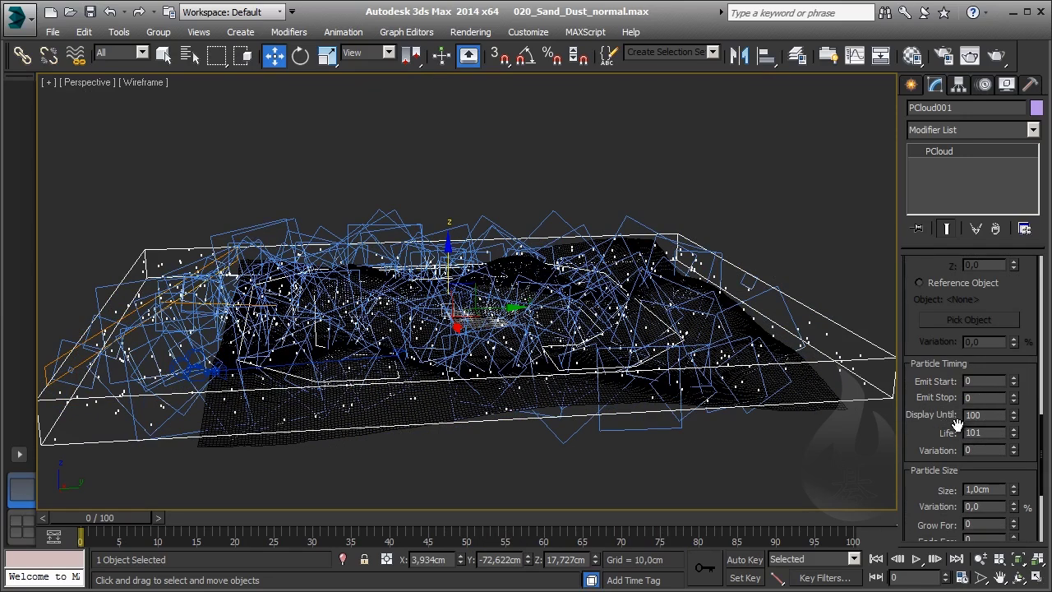
# - Scrub the dust animation to frame 5, then return to the Create panel's Particle Systems
pyautogui.moveTo(945, 398); pyautogui.dragTo(946, 411)
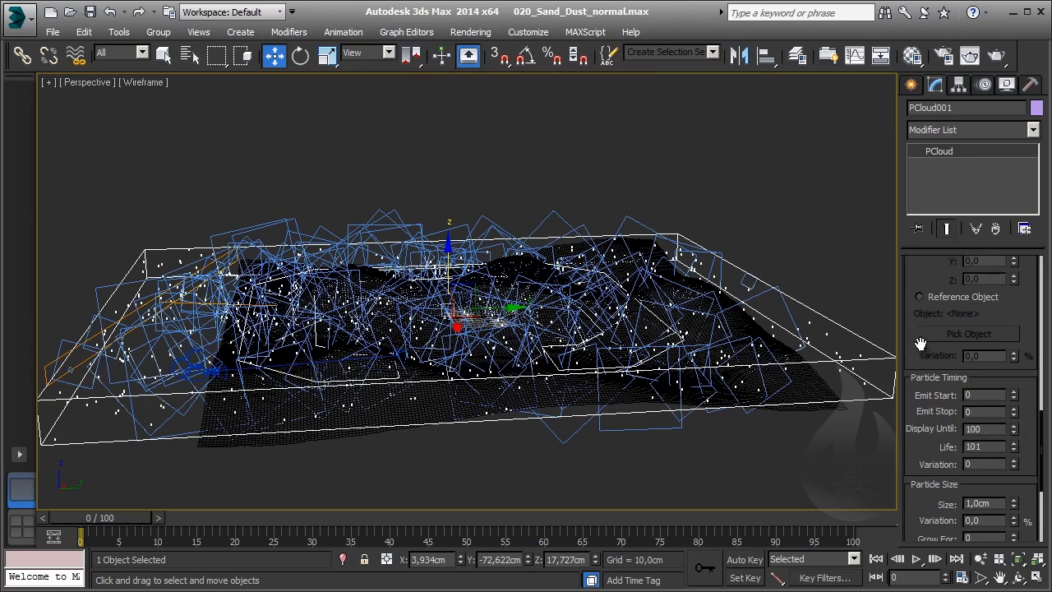
pyautogui.moveTo(910, 317); pyautogui.dragTo(913, 368)
pyautogui.scroll(-5, 921, 394)
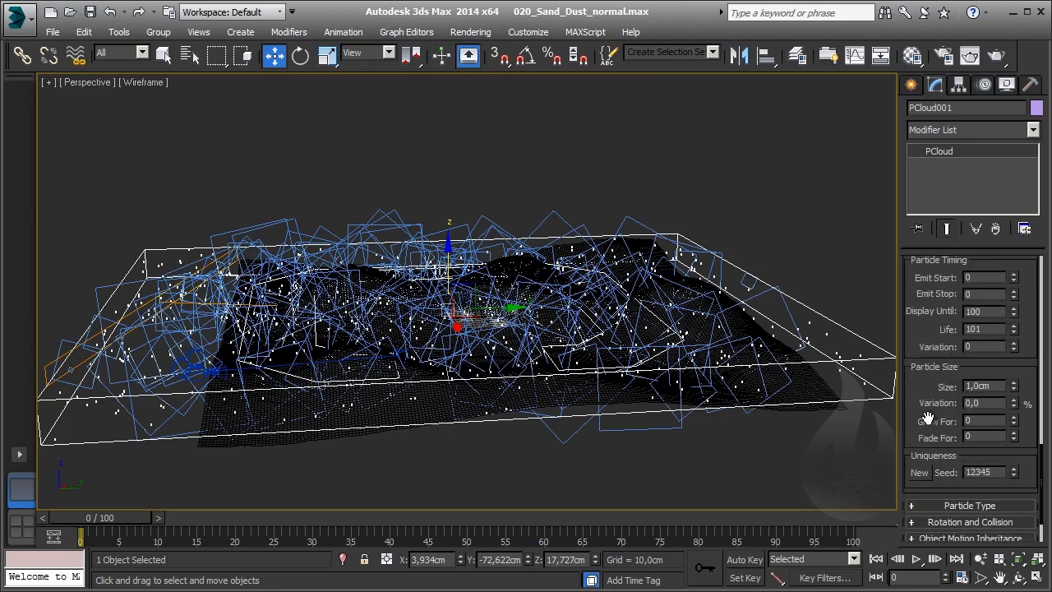
pyautogui.scroll(-1, 927, 418)
pyautogui.moveTo(145, 516); pyautogui.dragTo(161, 517)
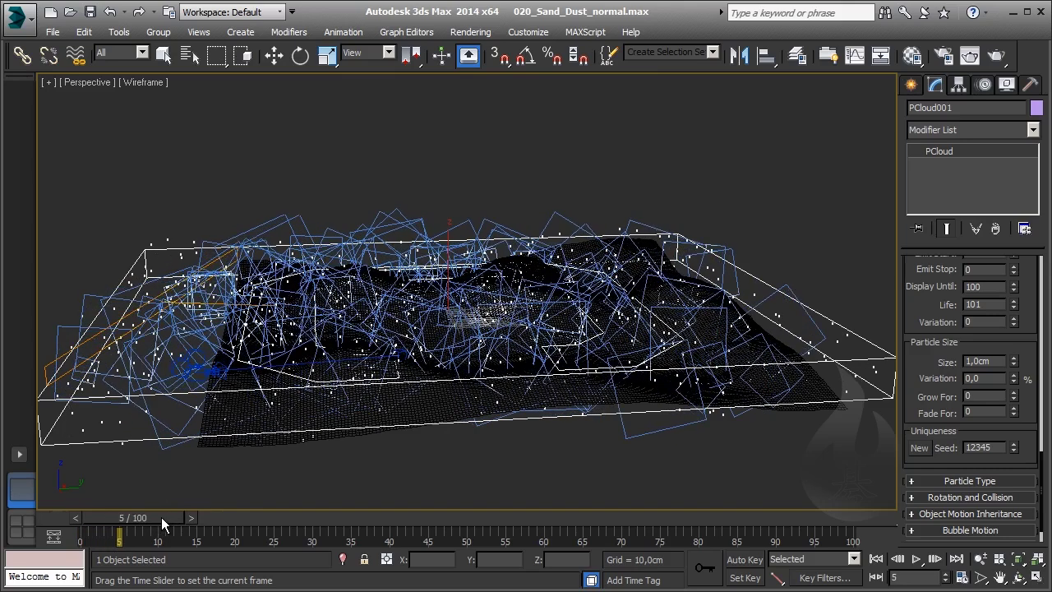
pyautogui.press('w')
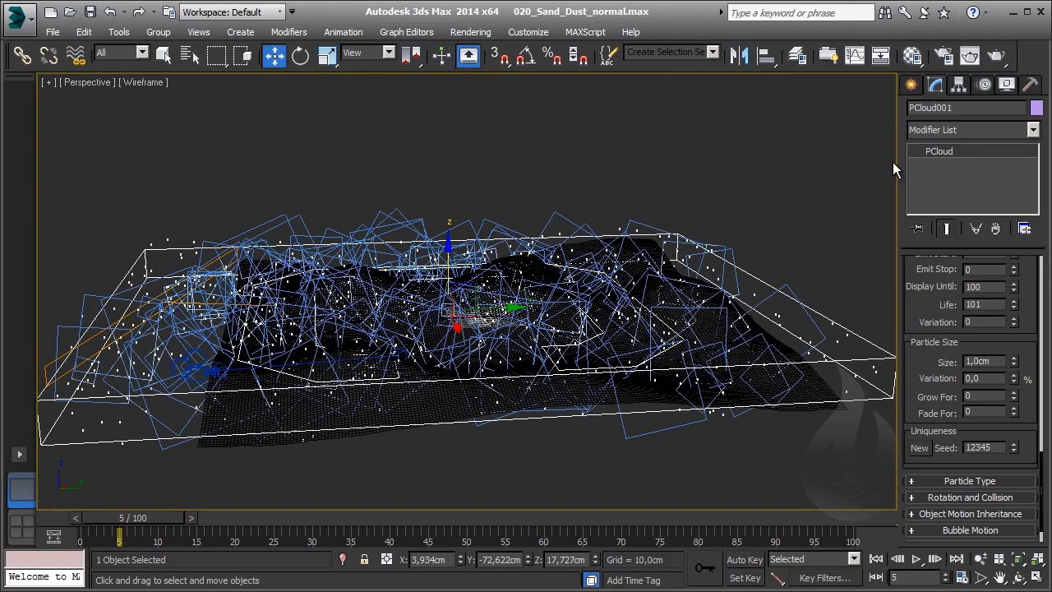
pyautogui.click(912, 86)
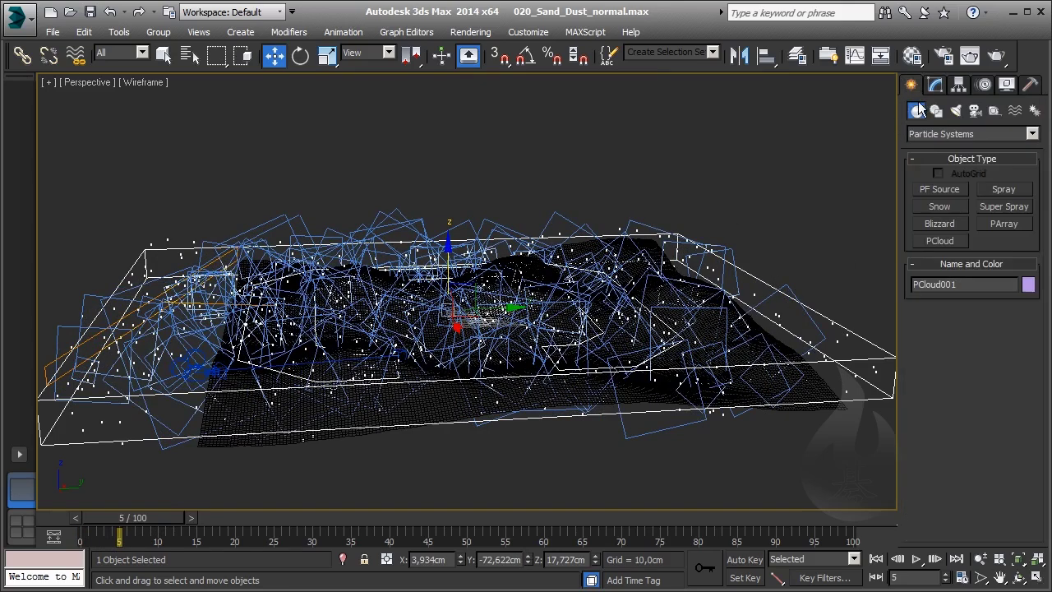
# - Place a Drag force space warp, Drag001, with Time Off set to 1000
pyautogui.click(1016, 112)
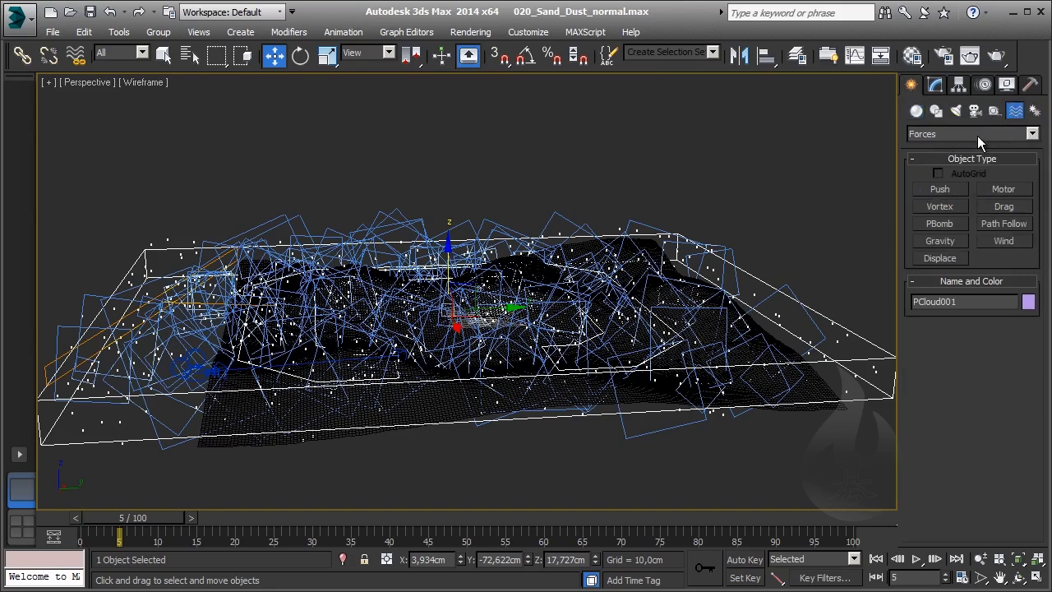
pyautogui.click(1004, 207)
pyautogui.keyDown('alt'); pyautogui.moveTo(518, 352); pyautogui.dragTo(379, 349, button='middle'); pyautogui.keyUp('alt')
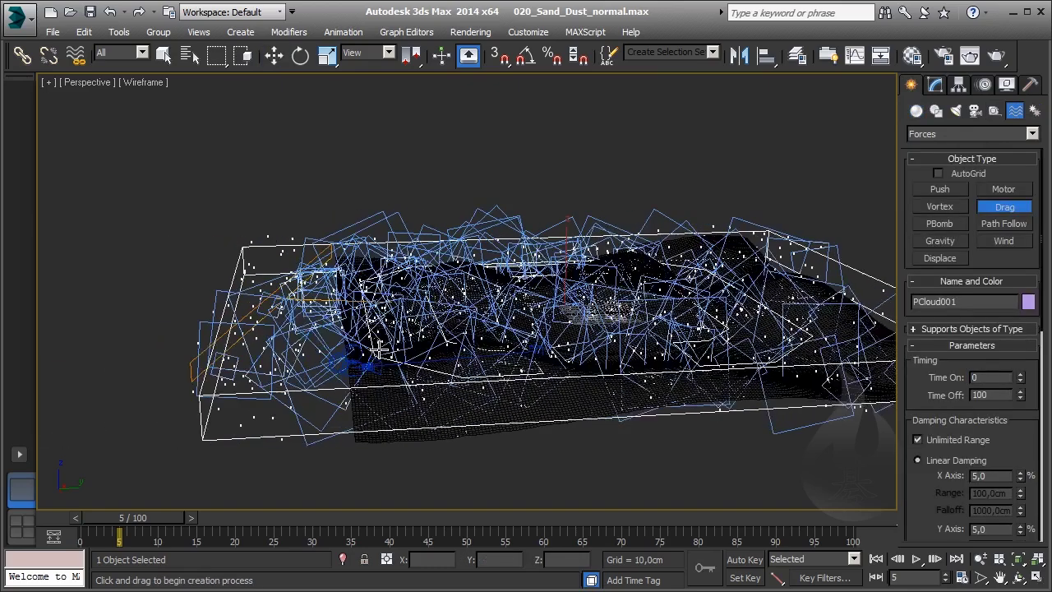
pyautogui.moveTo(210, 481); pyautogui.dragTo(229, 494)
pyautogui.write('0')
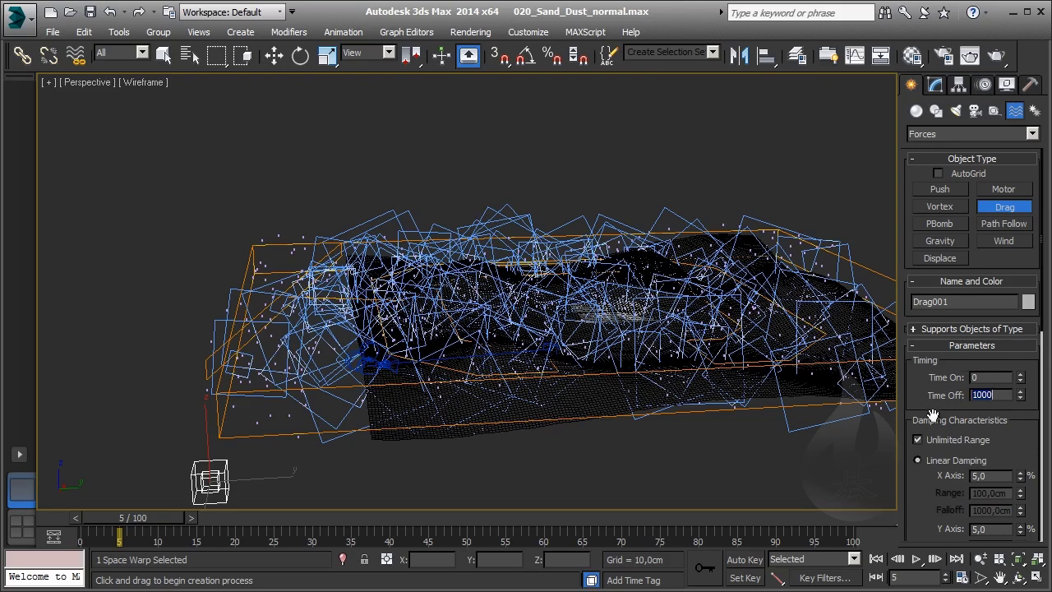
pyautogui.press('Return')
pyautogui.press('w')
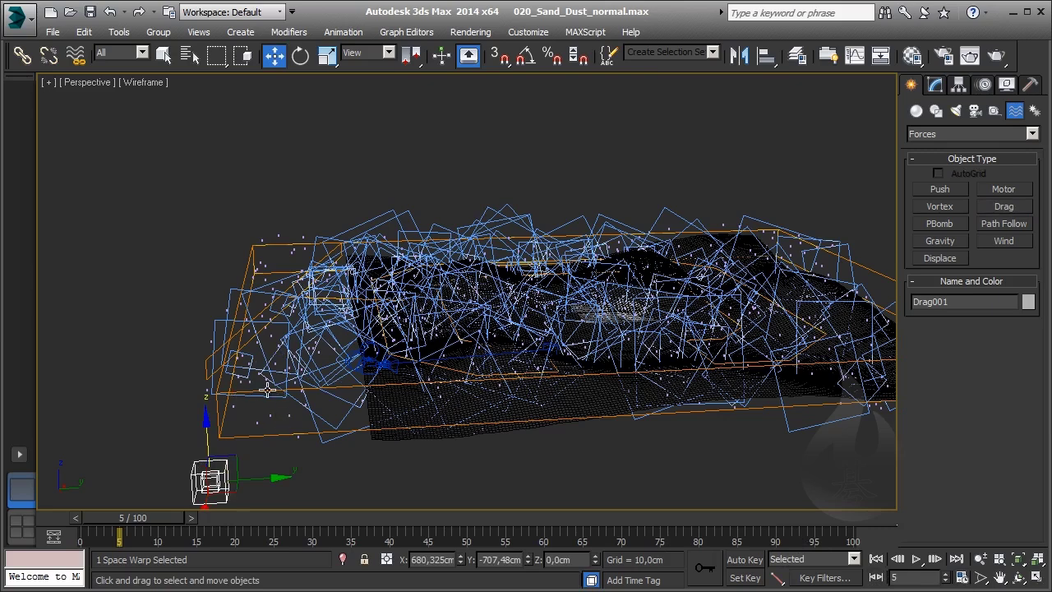
# - Bind PCloud001 to the Drag001 space warp
pyautogui.click(257, 422)
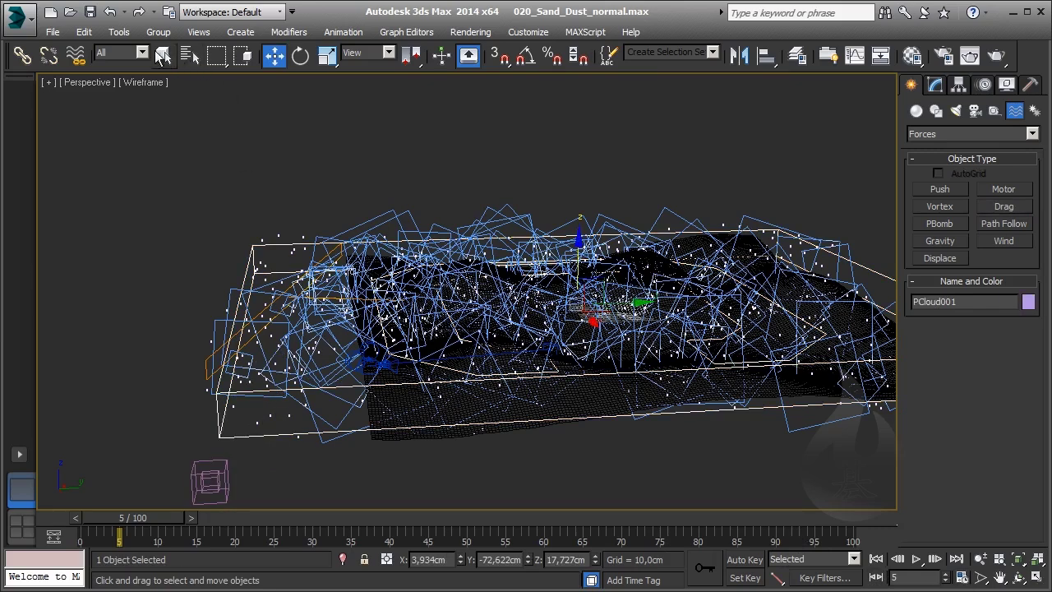
pyautogui.click(80, 57)
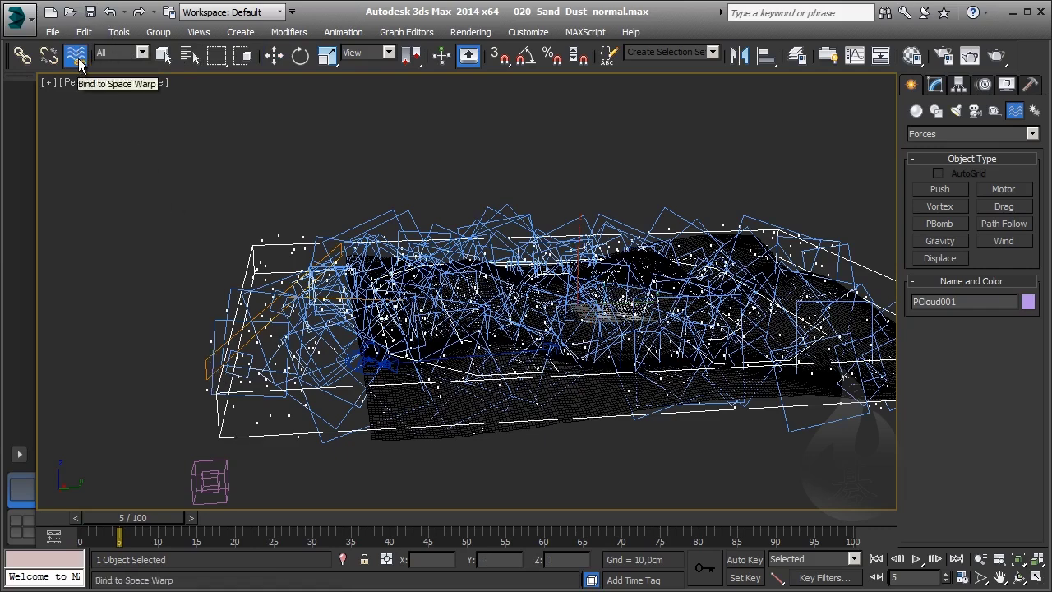
pyautogui.moveTo(236, 393)
pyautogui.mouseDown()
pyautogui.moveTo(213, 520)
pyautogui.moveTo(209, 480)
pyautogui.mouseUp()
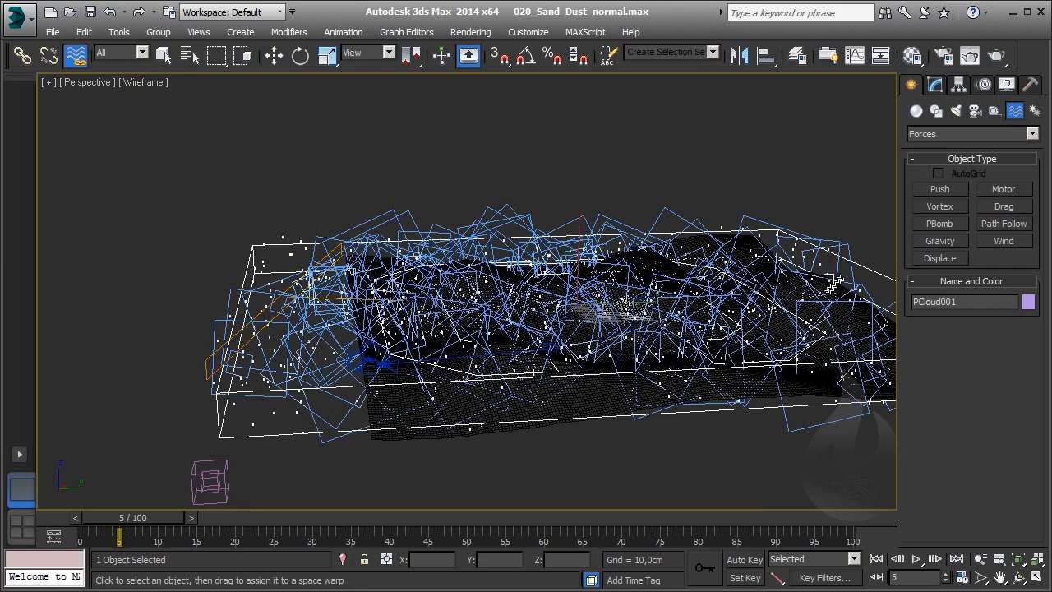
pyautogui.click(253, 436)
# - Put Drag001 on the Force layer in the Layer Manager and scrub the animation
pyautogui.click(797, 55)
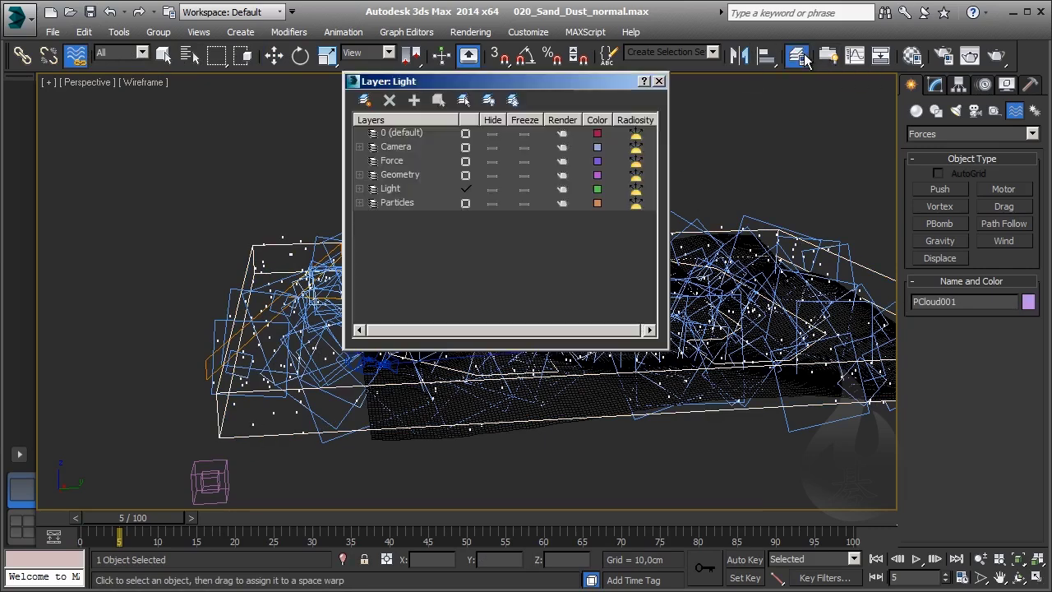
pyautogui.click(415, 203)
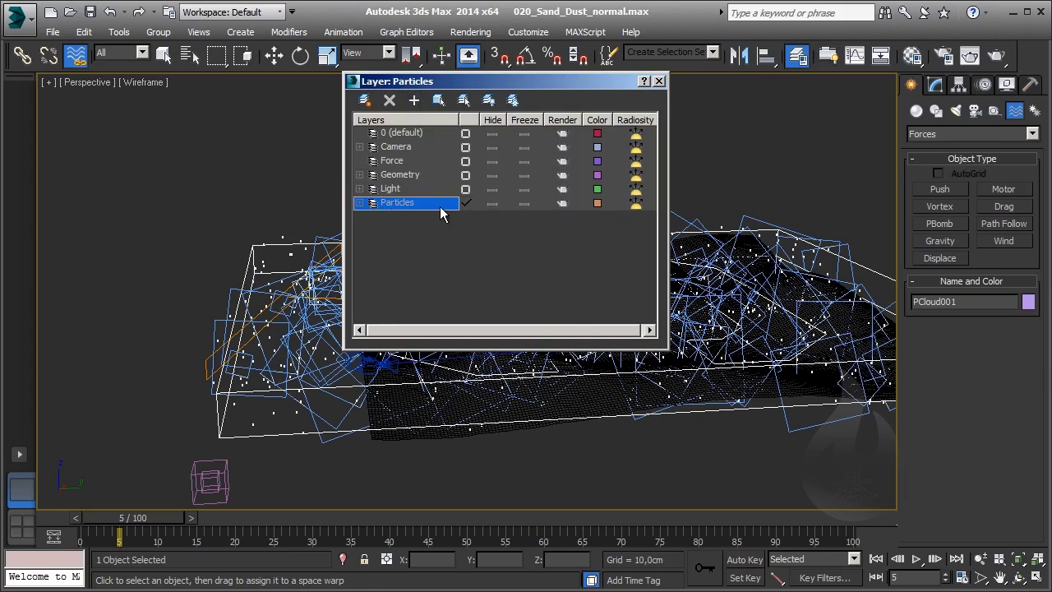
pyautogui.click(359, 203)
pyautogui.click(360, 203)
pyautogui.click(211, 480)
pyautogui.click(403, 163)
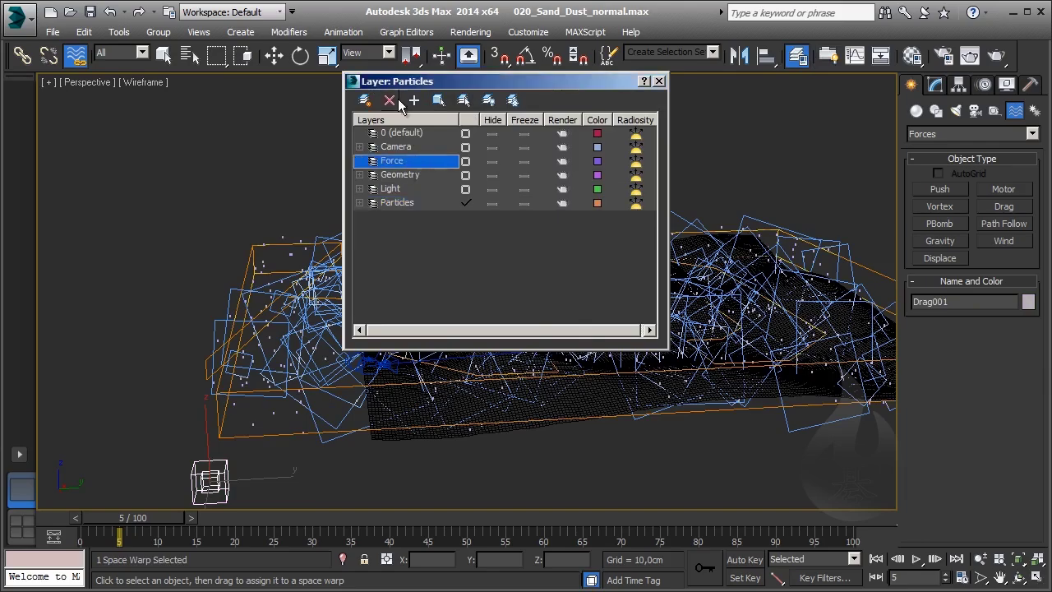
pyautogui.click(659, 80)
pyautogui.moveTo(133, 517)
pyautogui.mouseDown()
pyautogui.moveTo(324, 530)
pyautogui.moveTo(247, 530)
pyautogui.moveTo(266, 530)
pyautogui.mouseUp()
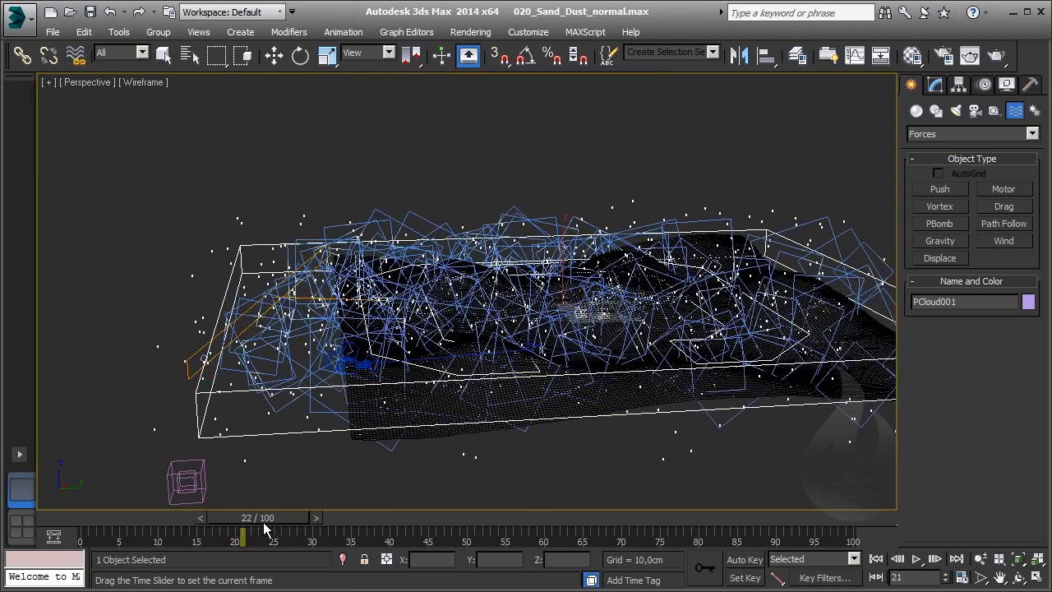
# - Set Drag001's Z Axis linear damping to 100% and scrub to preview the particles
pyautogui.click(75, 55)
pyautogui.click(197, 473)
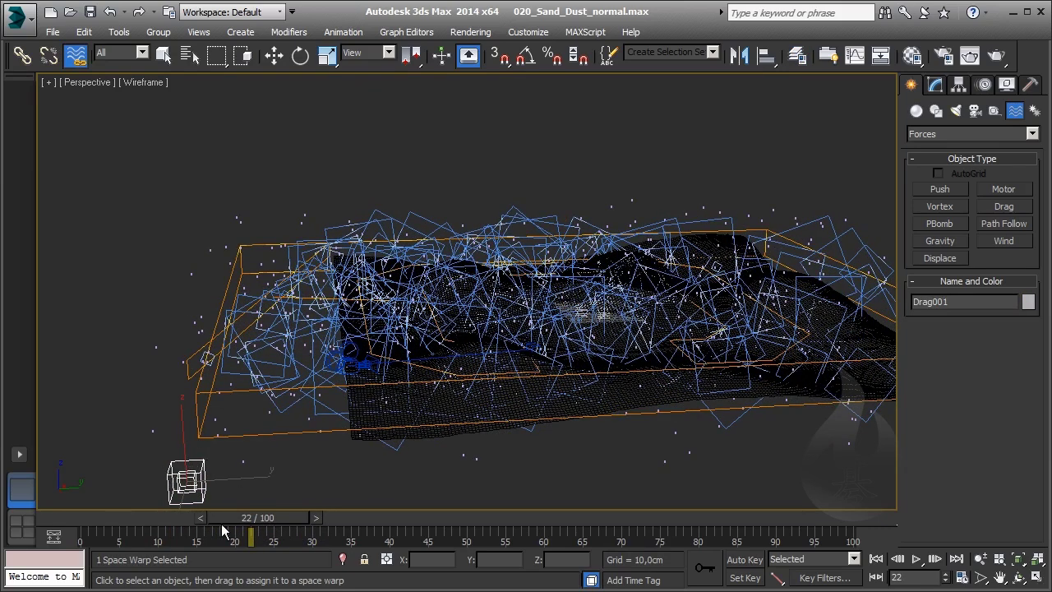
pyautogui.click(936, 86)
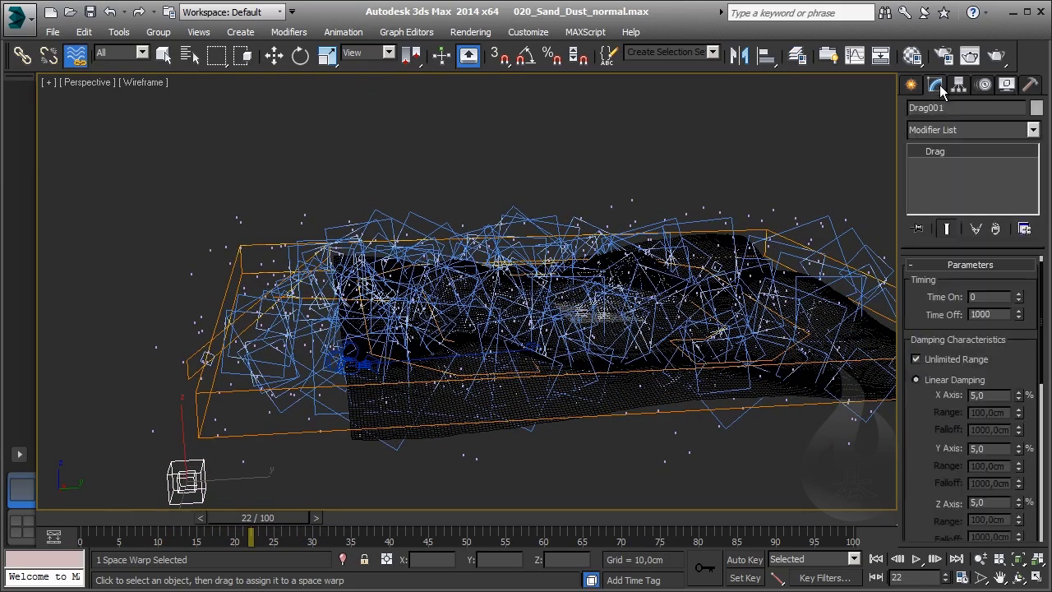
pyautogui.moveTo(923, 451)
pyautogui.mouseDown()
pyautogui.moveTo(941, 337)
pyautogui.moveTo(946, 344)
pyautogui.mouseUp()
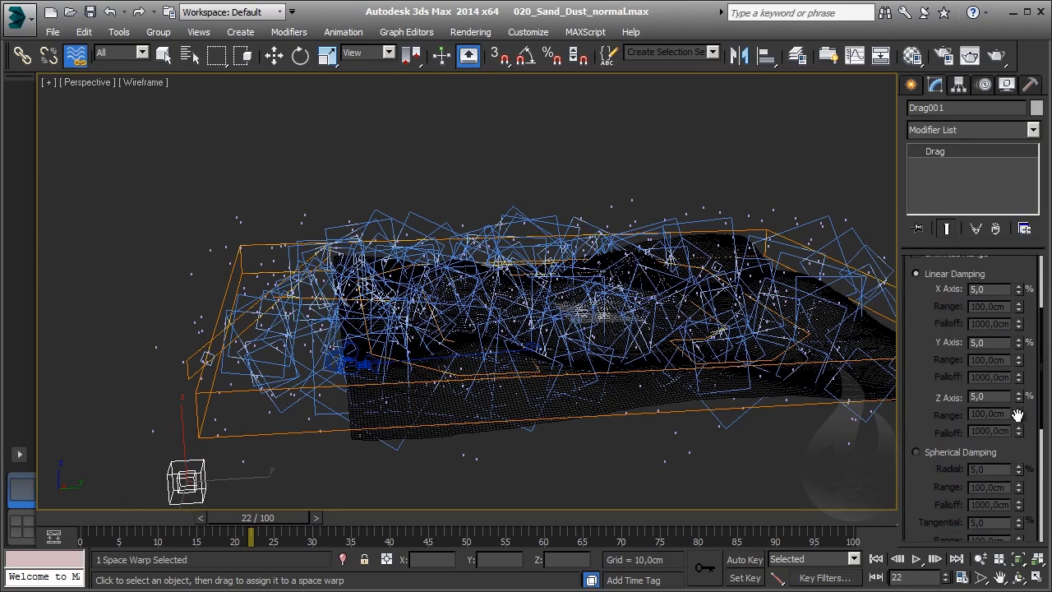
pyautogui.moveTo(930, 422)
pyautogui.mouseDown()
pyautogui.moveTo(924, 293)
pyautogui.moveTo(936, 435)
pyautogui.mouseUp()
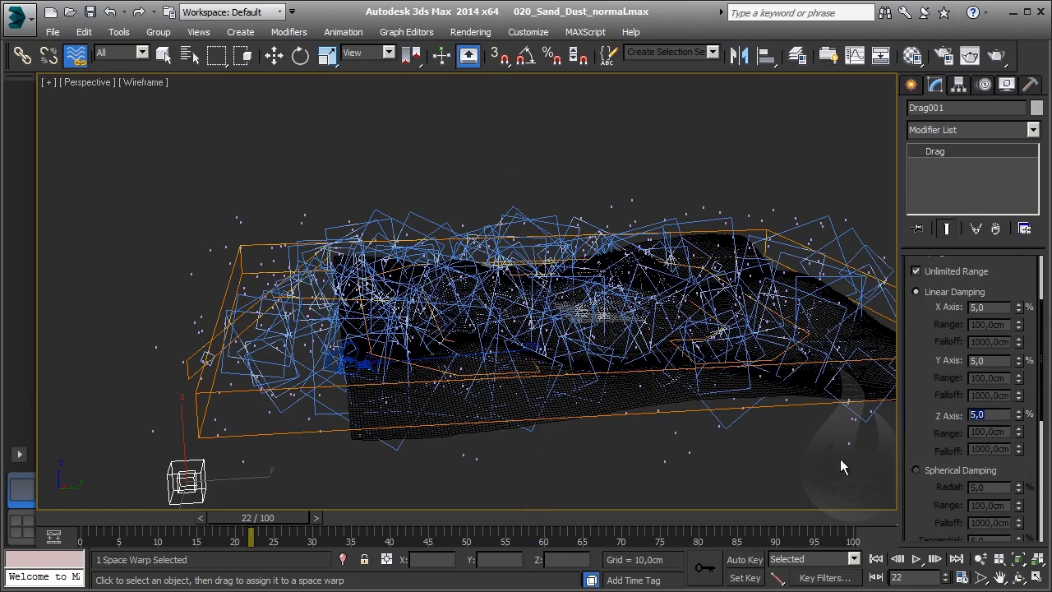
pyautogui.write('100')
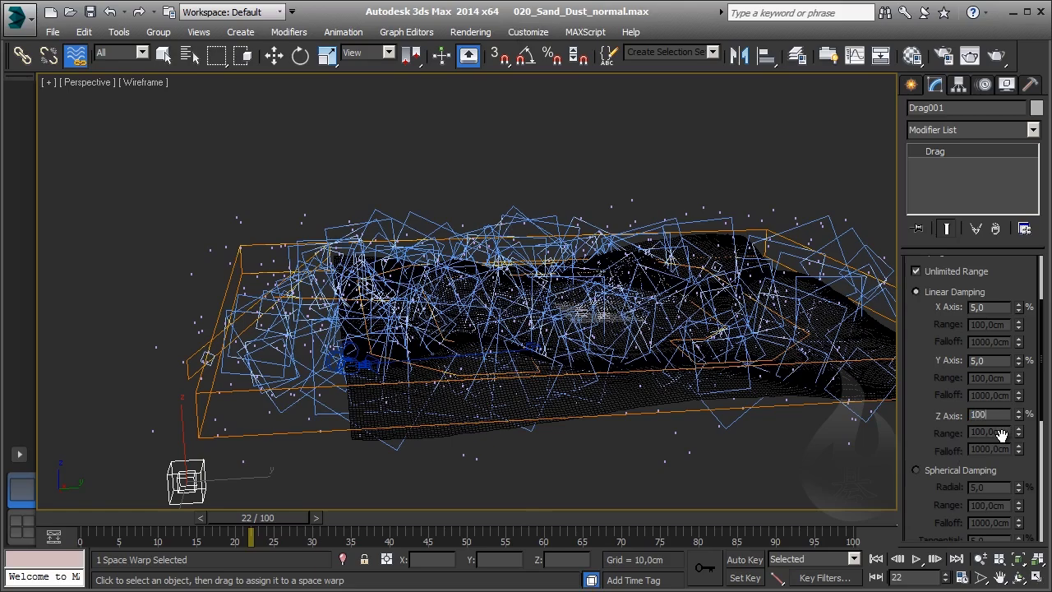
pyautogui.press('Return')
pyautogui.moveTo(250, 528)
pyautogui.mouseDown()
pyautogui.moveTo(638, 532)
pyautogui.moveTo(615, 534)
pyautogui.mouseUp()
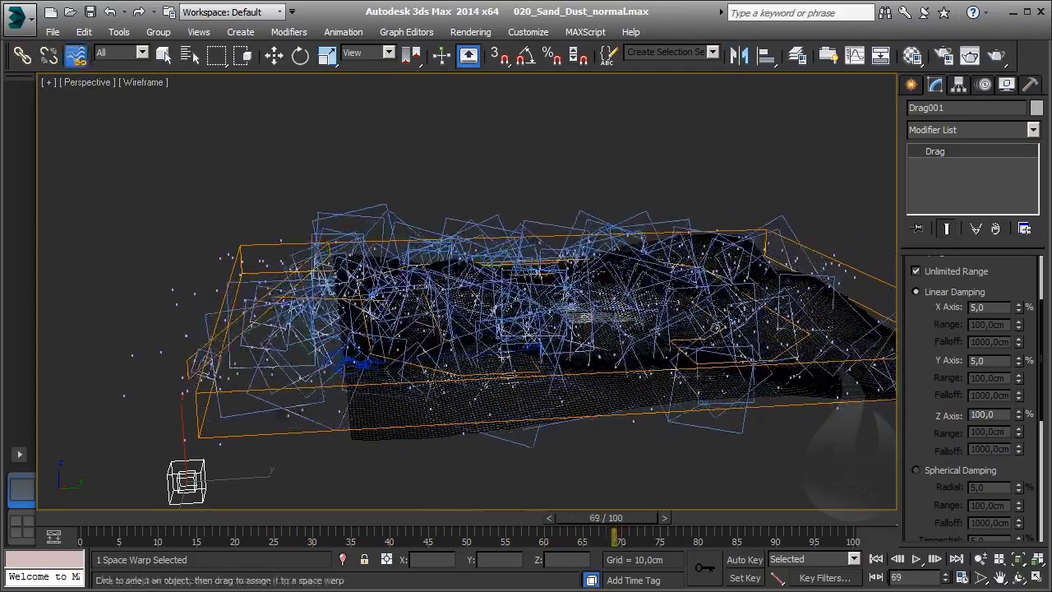
# - Try 50% X and Y Axis damping on Drag001 and replay the animation
pyautogui.click(990, 360)
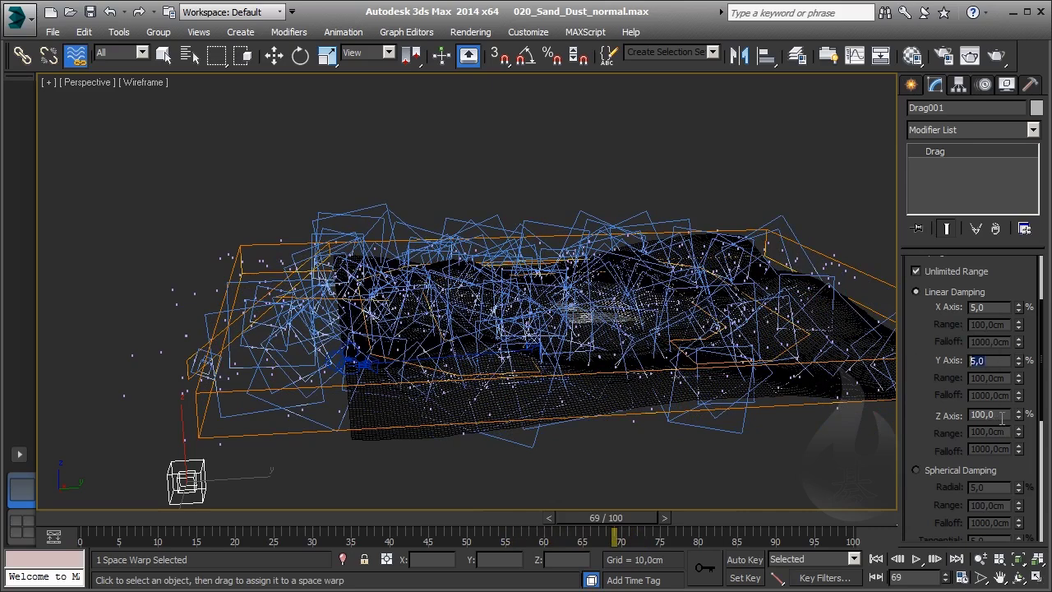
pyautogui.write('50')
pyautogui.press('Return')
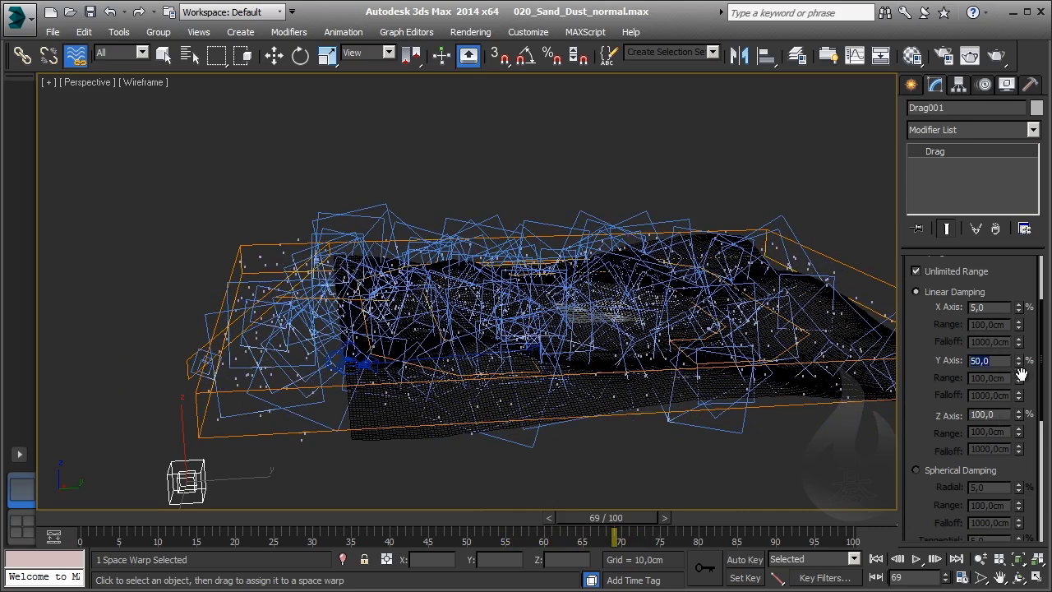
pyautogui.click(999, 308)
pyautogui.write('50')
pyautogui.press('Return')
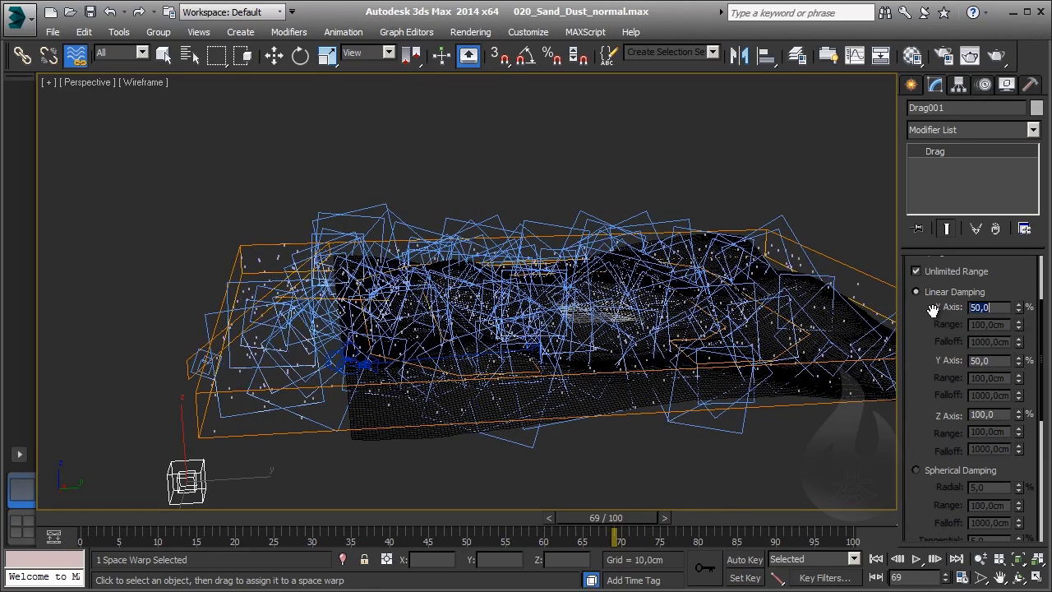
pyautogui.keyDown('alt'); pyautogui.moveTo(520, 300); pyautogui.dragTo(401, 391, button='middle'); pyautogui.keyUp('alt')
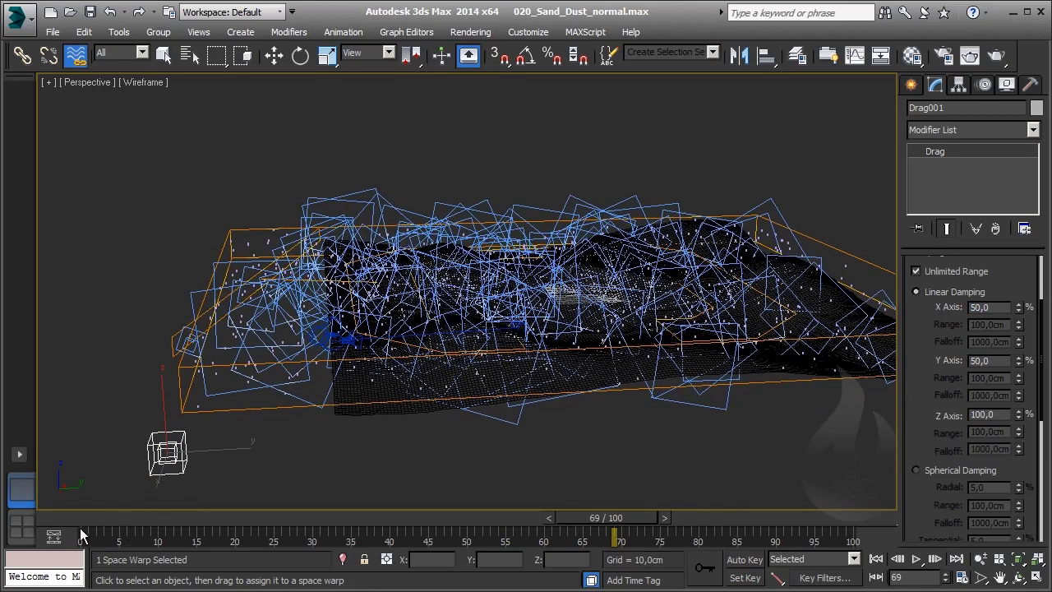
pyautogui.moveTo(82, 519); pyautogui.dragTo(543, 517)
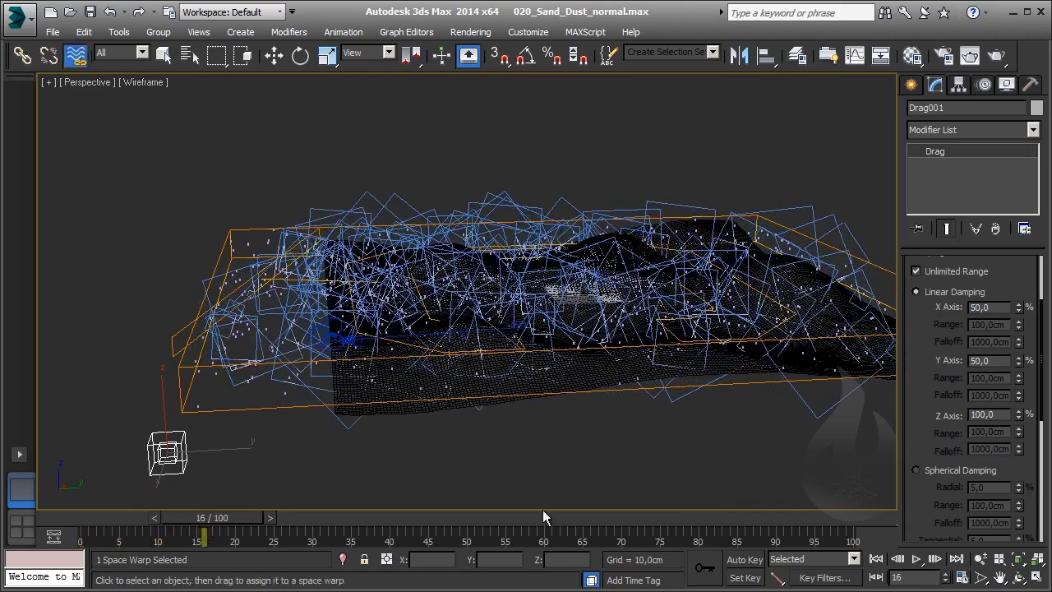
# - Reset X and Y damping to 0% and bind PCloud001 to Drag001
pyautogui.rightClick(1019, 363)
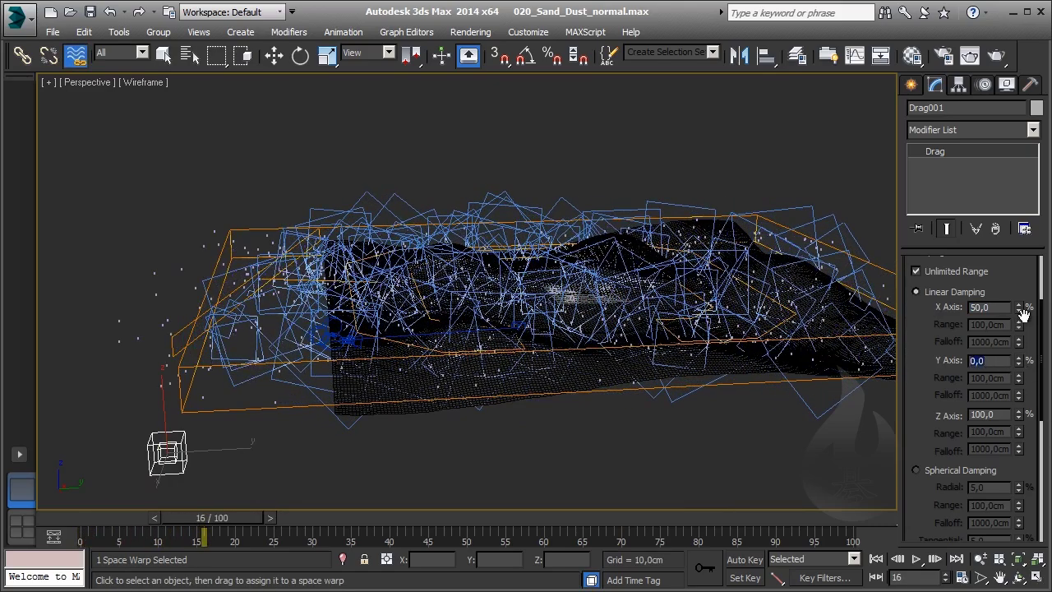
pyautogui.rightClick(1021, 314)
pyautogui.moveTo(205, 519)
pyautogui.mouseDown()
pyautogui.moveTo(231, 533)
pyautogui.moveTo(319, 537)
pyautogui.moveTo(548, 526)
pyautogui.mouseUp()
pyautogui.press('b')
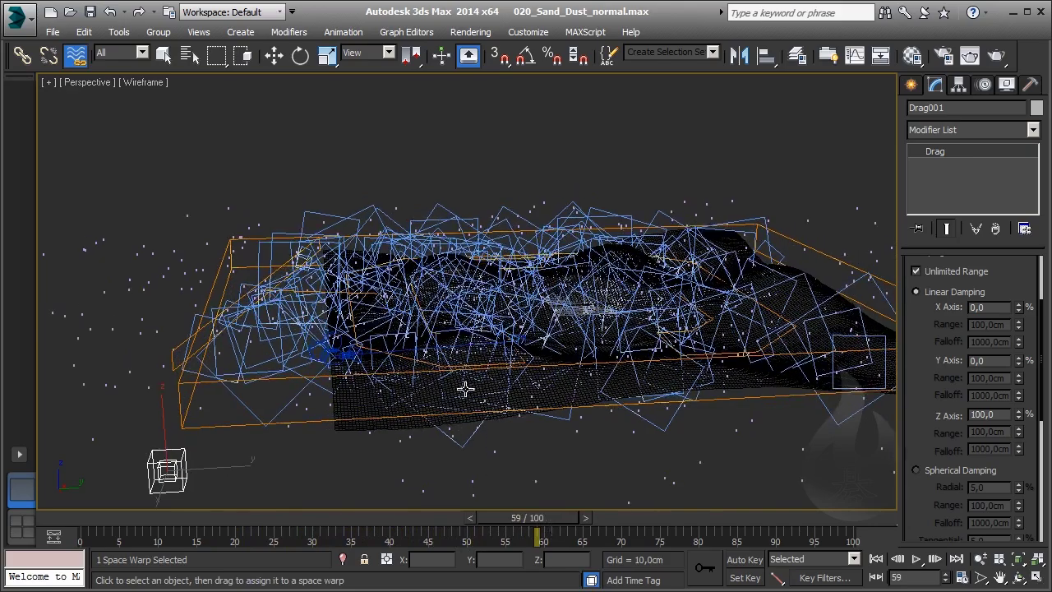
pyautogui.scroll(-5, 462, 383)
pyautogui.moveTo(539, 530)
pyautogui.mouseDown()
pyautogui.moveTo(767, 531)
pyautogui.moveTo(218, 528)
pyautogui.moveTo(422, 530)
pyautogui.mouseUp()
pyautogui.moveTo(368, 415); pyautogui.dragTo(380, 386)
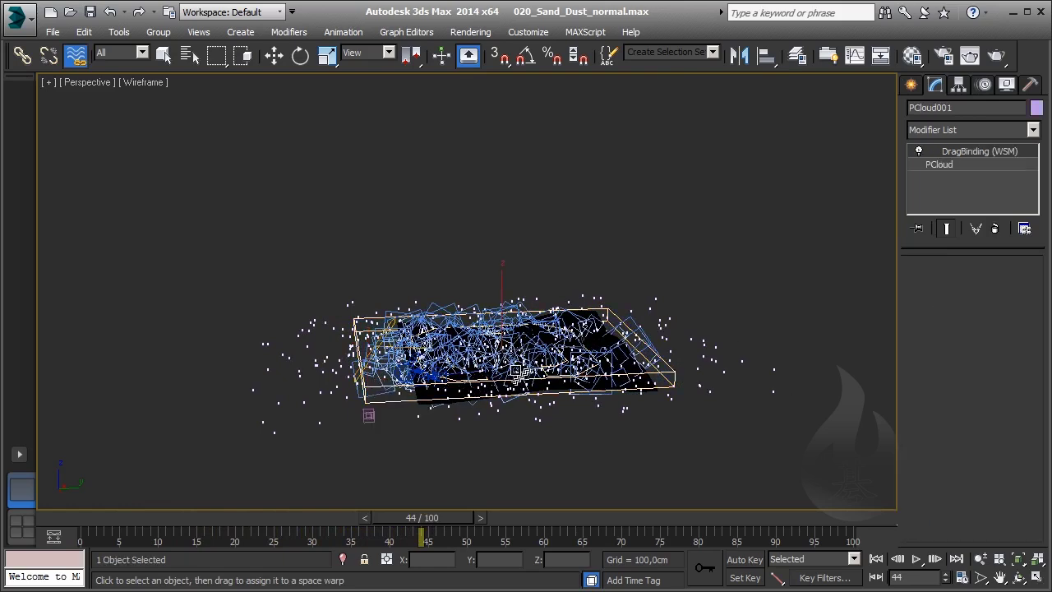
# - Set the PCloud particle Life to 25 frames and scrub the timeline to check the lifespan
pyautogui.click(961, 154)
pyautogui.click(972, 165)
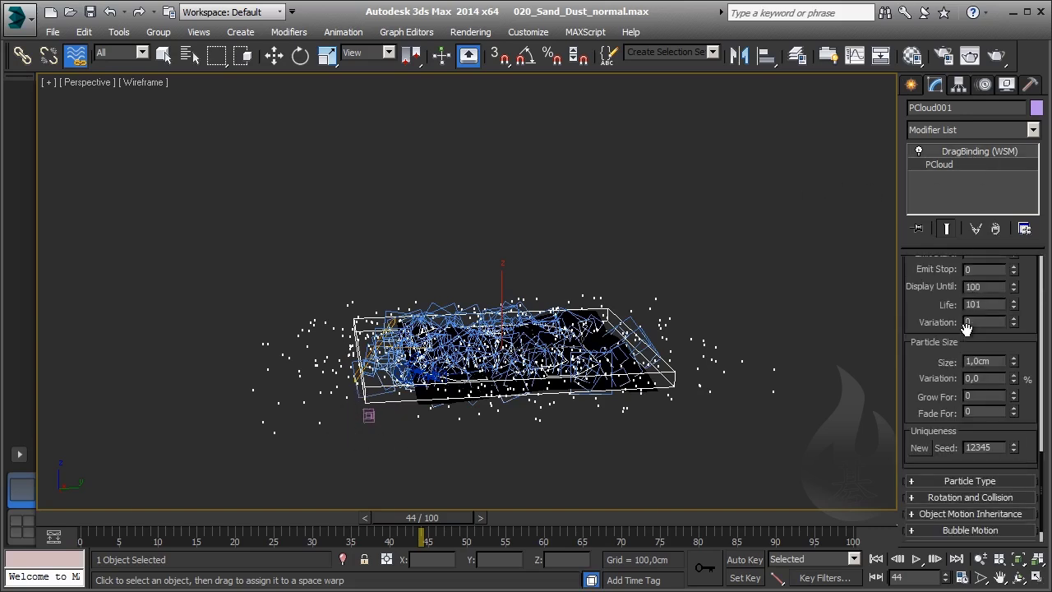
pyautogui.moveTo(931, 311); pyautogui.dragTo(931, 346)
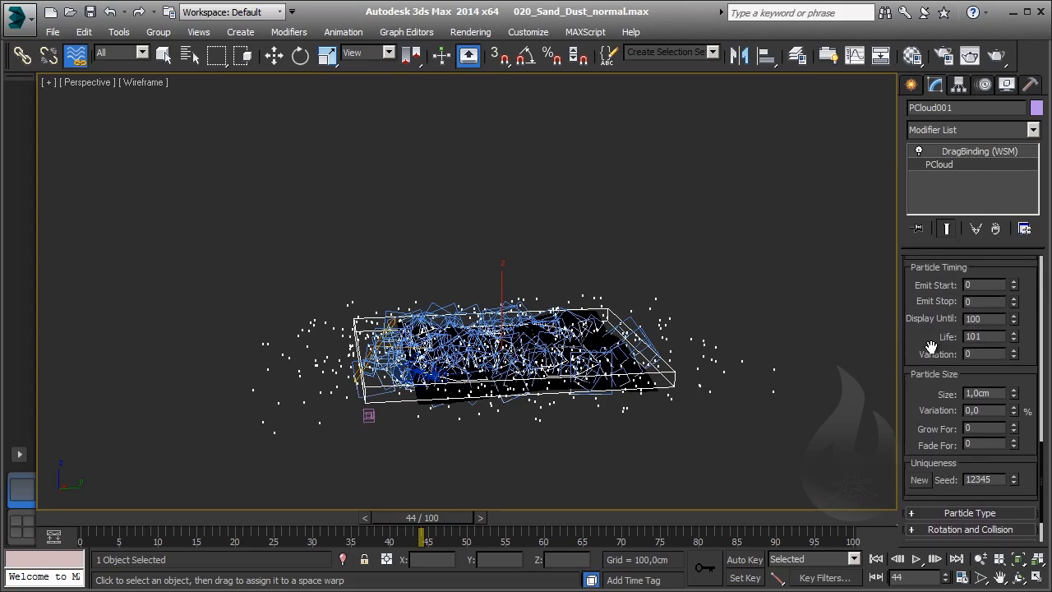
pyautogui.doubleClick(986, 339)
pyautogui.write('50')
pyautogui.press('Return')
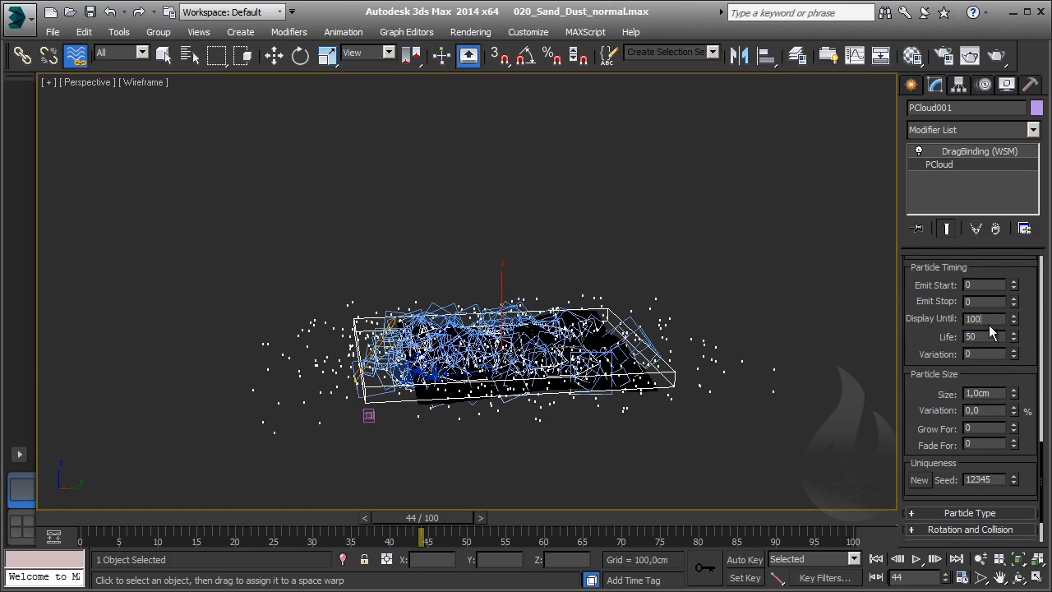
pyautogui.moveTo(404, 530)
pyautogui.mouseDown()
pyautogui.moveTo(247, 527)
pyautogui.moveTo(499, 530)
pyautogui.moveTo(403, 530)
pyautogui.moveTo(461, 530)
pyautogui.mouseUp()
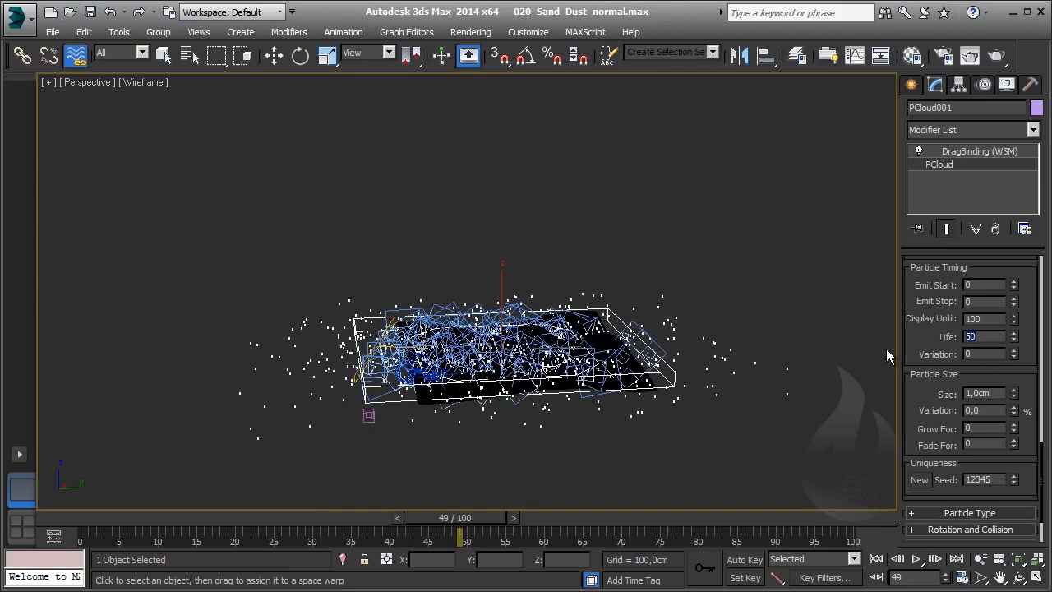
pyautogui.write('25')
pyautogui.moveTo(164, 530)
pyautogui.mouseDown()
pyautogui.moveTo(311, 530)
pyautogui.moveTo(234, 531)
pyautogui.mouseUp()
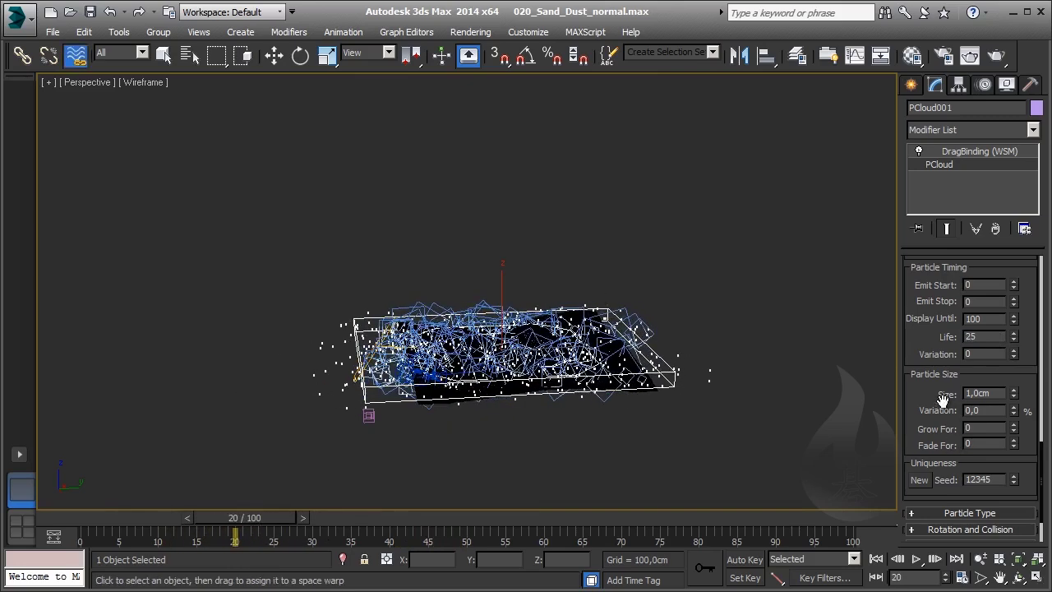
# - Set Emit Stop to frame 100 and replay the early frames to check emission
pyautogui.moveTo(936, 298); pyautogui.dragTo(937, 313)
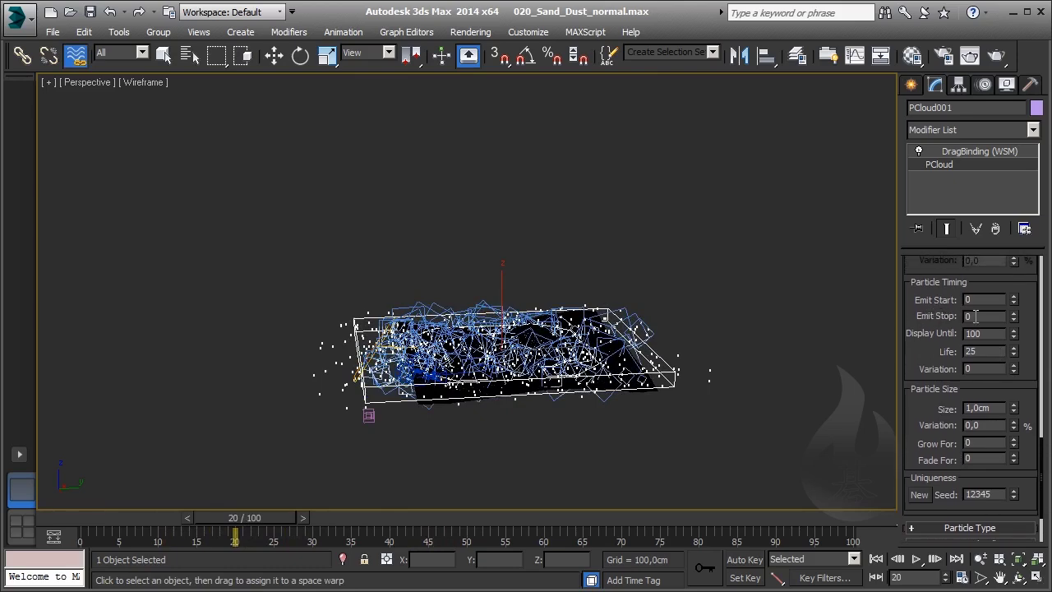
pyautogui.write('00')
pyautogui.press('Return')
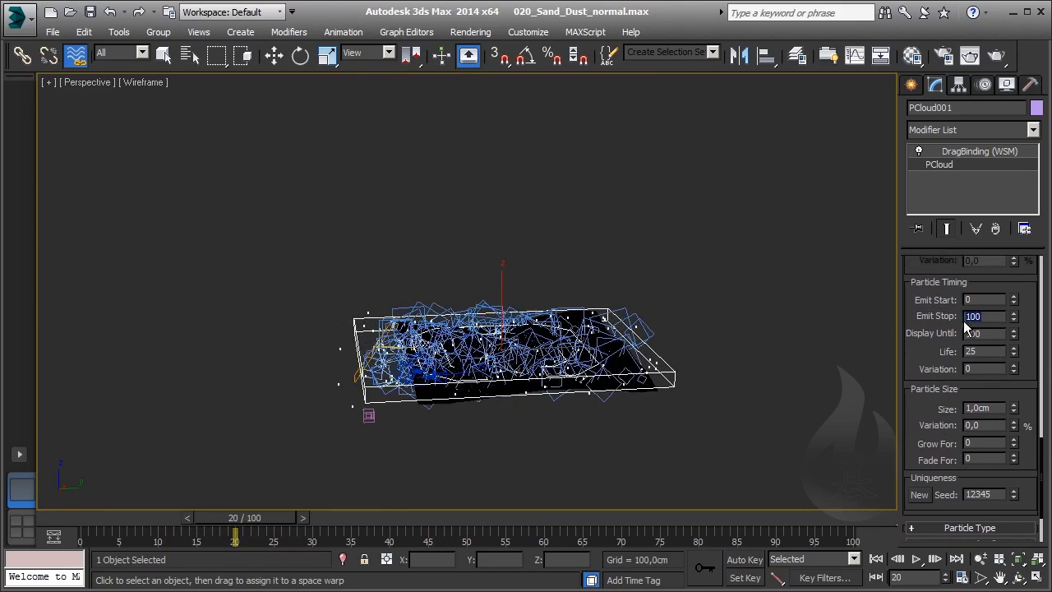
pyautogui.moveTo(246, 530)
pyautogui.mouseDown()
pyautogui.moveTo(102, 530)
pyautogui.moveTo(380, 528)
pyautogui.mouseUp()
pyautogui.click(76, 55)
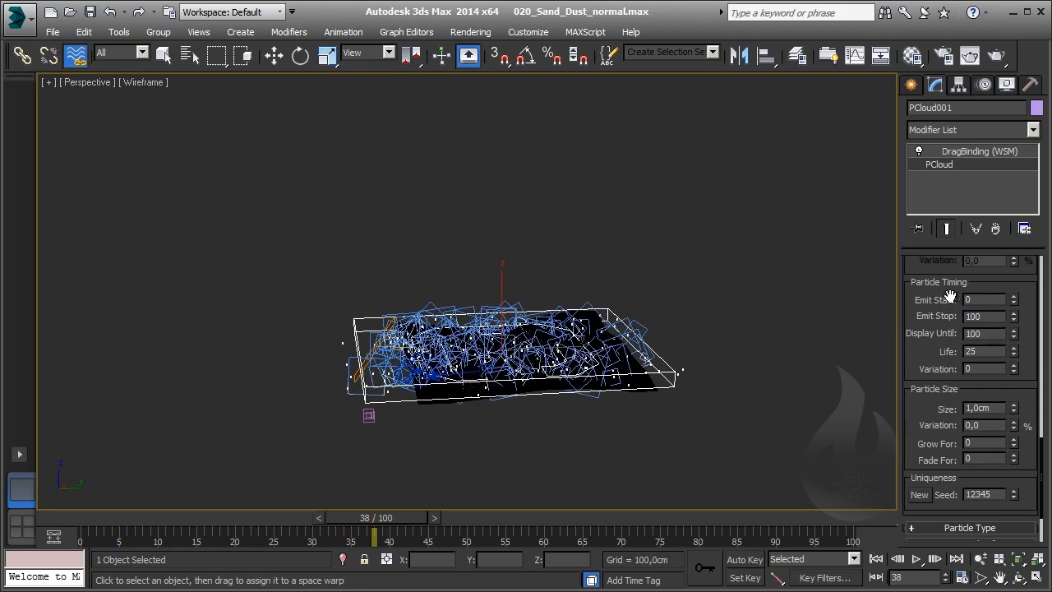
pyautogui.moveTo(914, 296)
pyautogui.mouseDown()
pyautogui.moveTo(921, 493)
pyautogui.moveTo(935, 424)
pyautogui.mouseUp()
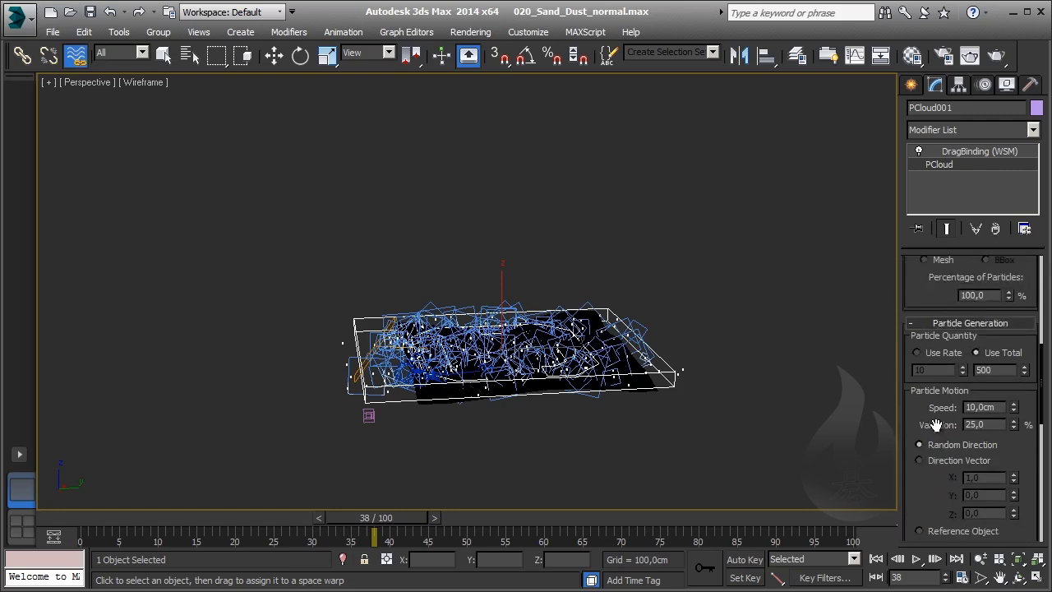
# - Switch PCloud001's quantity to Use Rate with a rate of 50 particles
pyautogui.click(917, 352)
pyautogui.doubleClick(929, 370)
pyautogui.write('125')
pyautogui.press('Return')
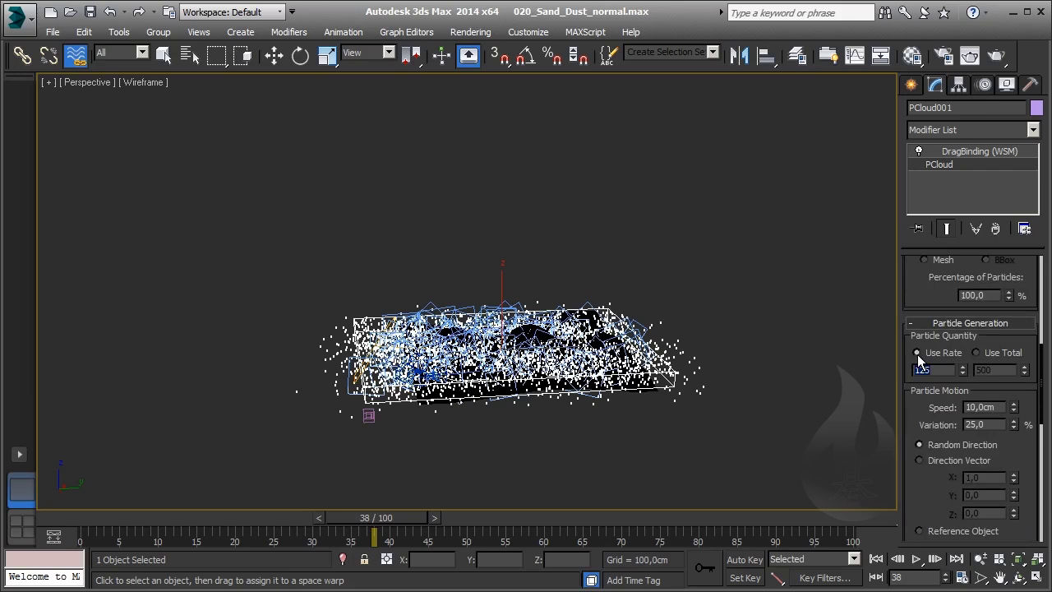
pyautogui.write('50')
pyautogui.press('Return')
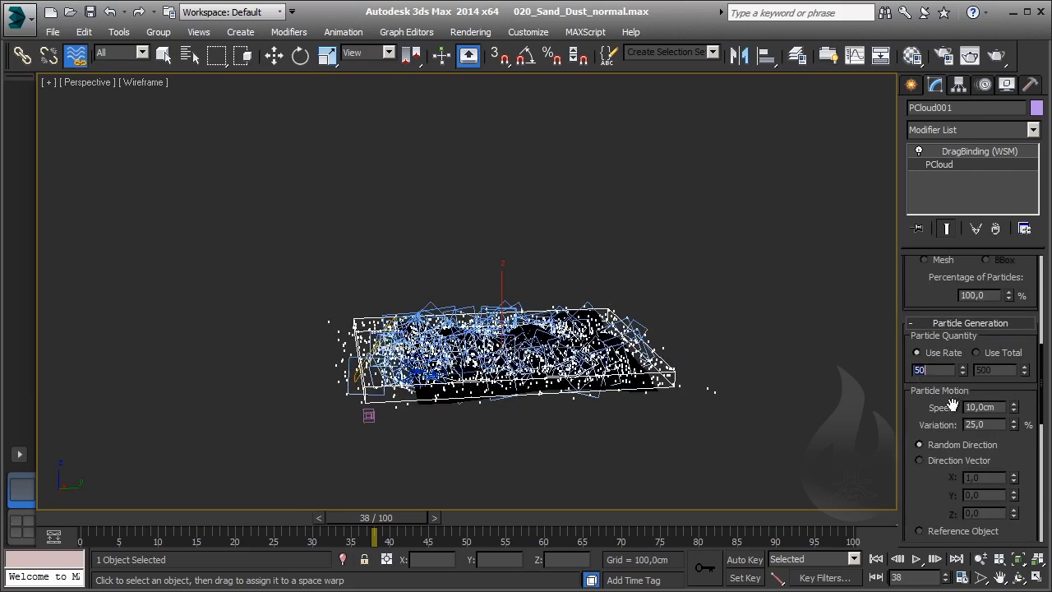
pyautogui.moveTo(934, 406); pyautogui.dragTo(932, 381)
pyautogui.scroll(-4, 932, 380)
pyautogui.scroll(-1, 969, 420)
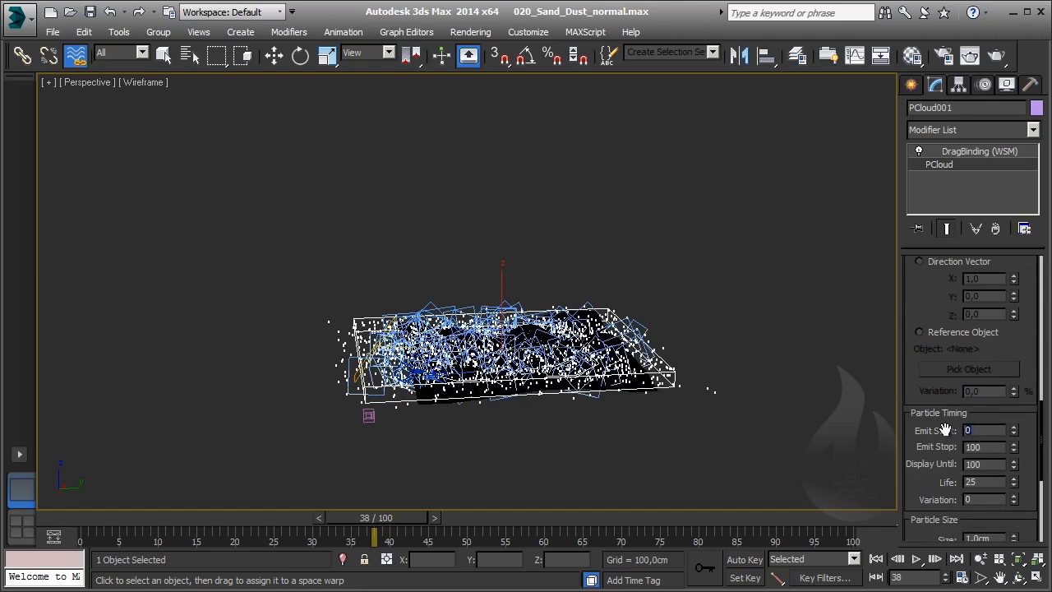
pyautogui.write('-25')
# - Set Emit Start to -25, then scrub and orbit to confirm dust is present at frame 0
pyautogui.press('Return')
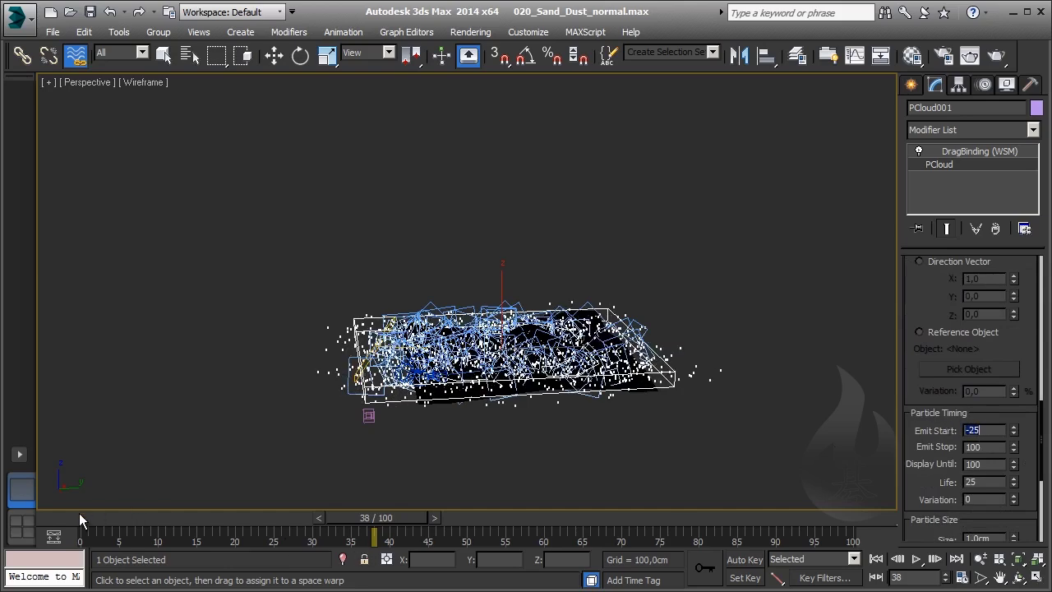
pyautogui.moveTo(79, 516); pyautogui.dragTo(759, 523)
pyautogui.press('Home')
pyautogui.click(74, 56)
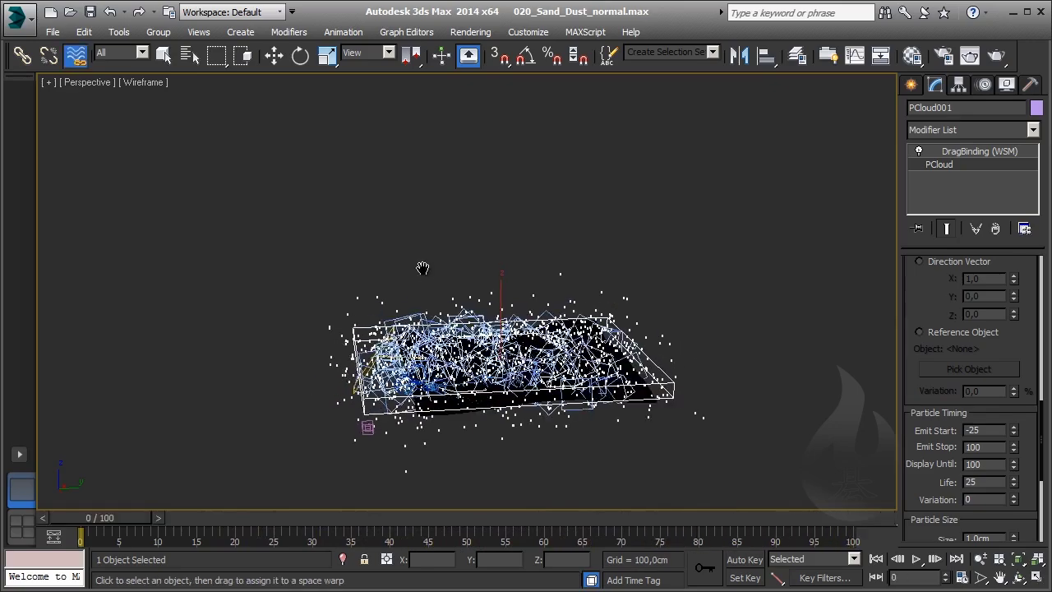
pyautogui.moveTo(439, 381)
pyautogui.keyDown('alt'); pyautogui.mouseDown(button='middle')
pyautogui.moveTo(417, 333)
pyautogui.moveTo(440, 327)
pyautogui.mouseUp(button='middle'); pyautogui.keyUp('alt')
pyautogui.scroll(3, 417, 329)
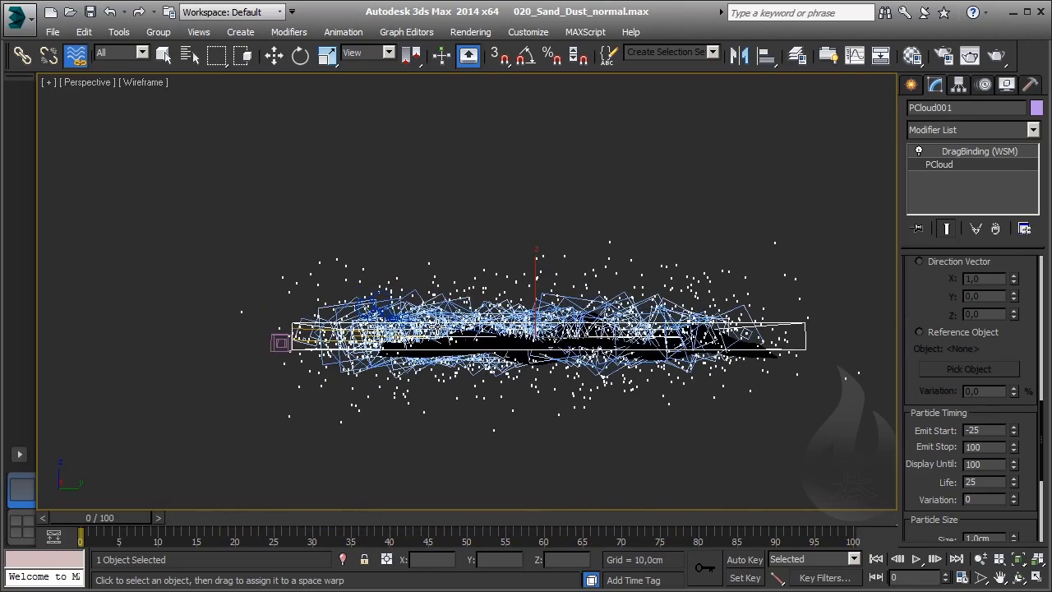
# - Select Drag001 and set its X and Y axis damping to 50%
pyautogui.click(278, 337)
pyautogui.moveTo(995, 364); pyautogui.dragTo(941, 363)
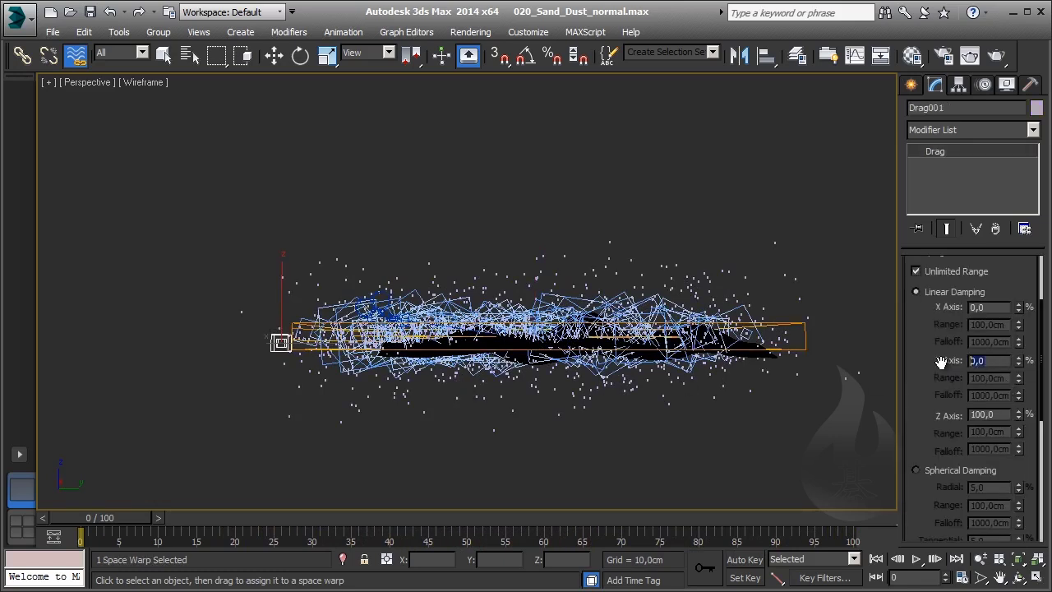
pyautogui.write('50')
pyautogui.press('Return')
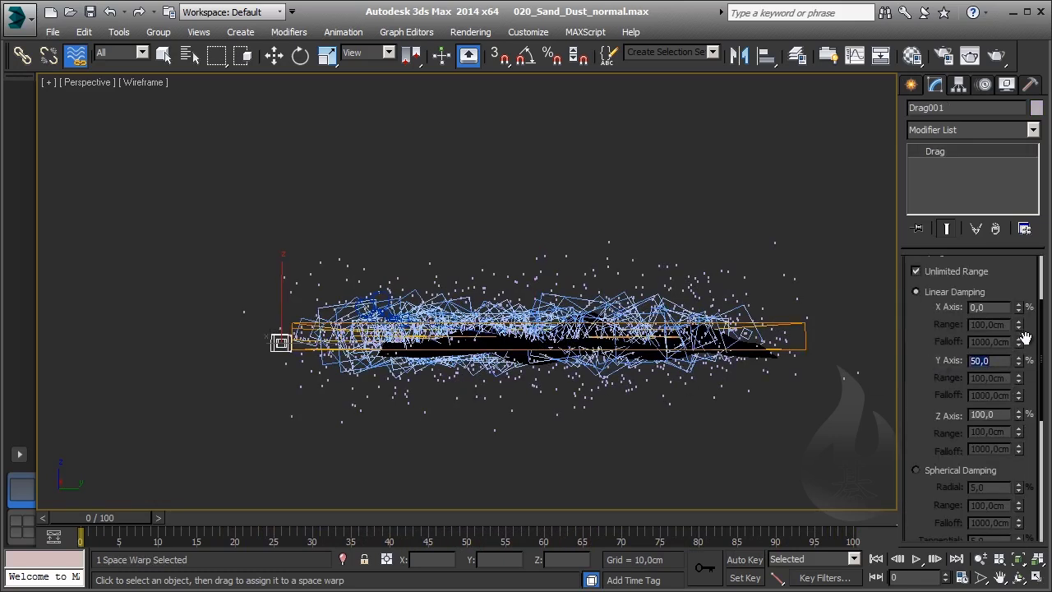
pyautogui.moveTo(1004, 306); pyautogui.dragTo(971, 307)
pyautogui.write('50,0')
pyautogui.press('Return')
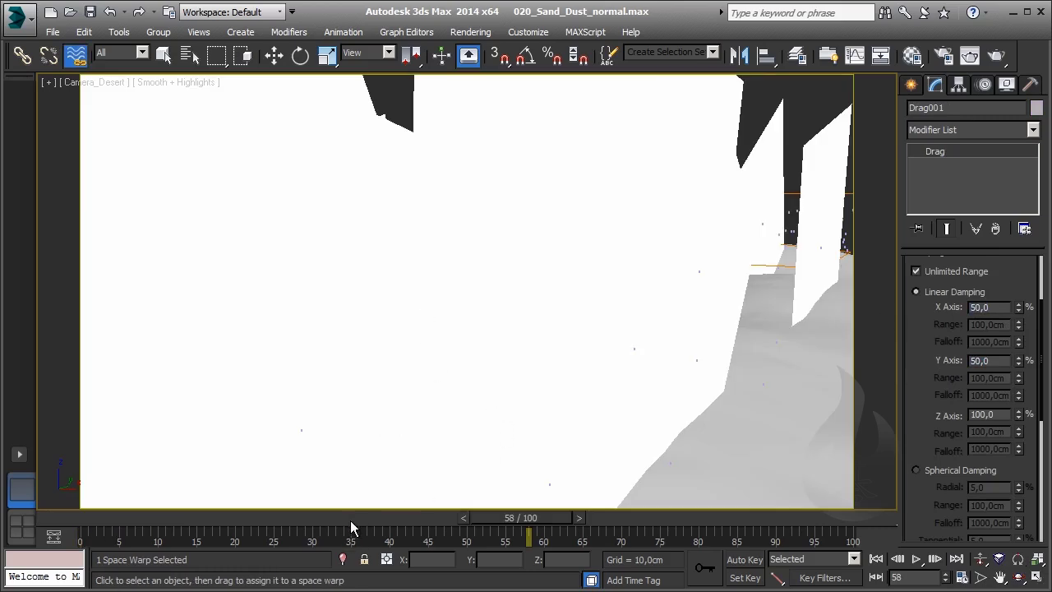
pyautogui.press('F3')
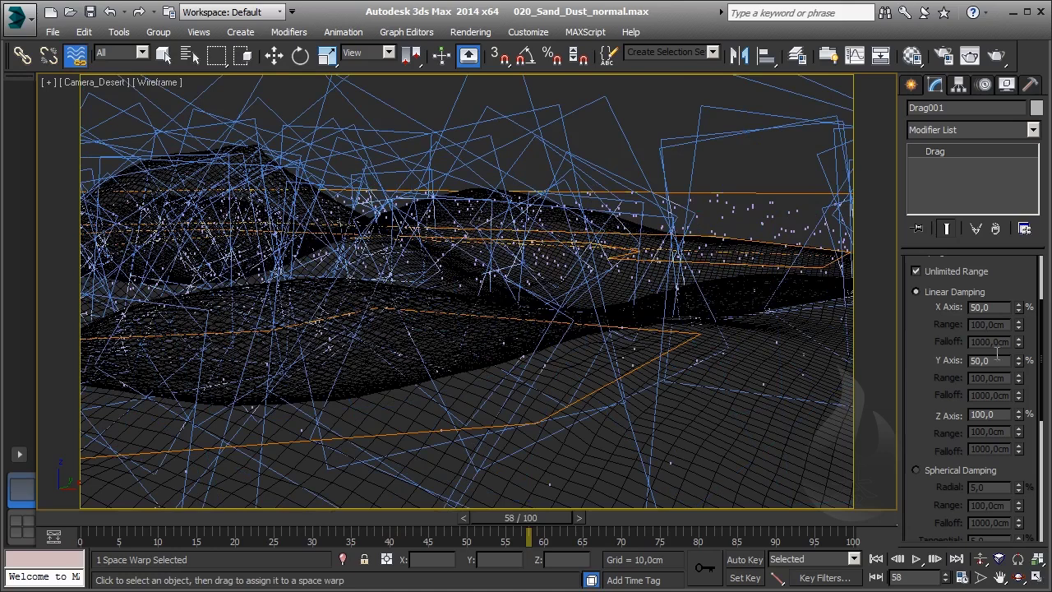
# - Lower the X and Y axis damping to 25% and preview the damped particles
pyautogui.doubleClick(999, 360)
pyautogui.write('25')
pyautogui.press('Return')
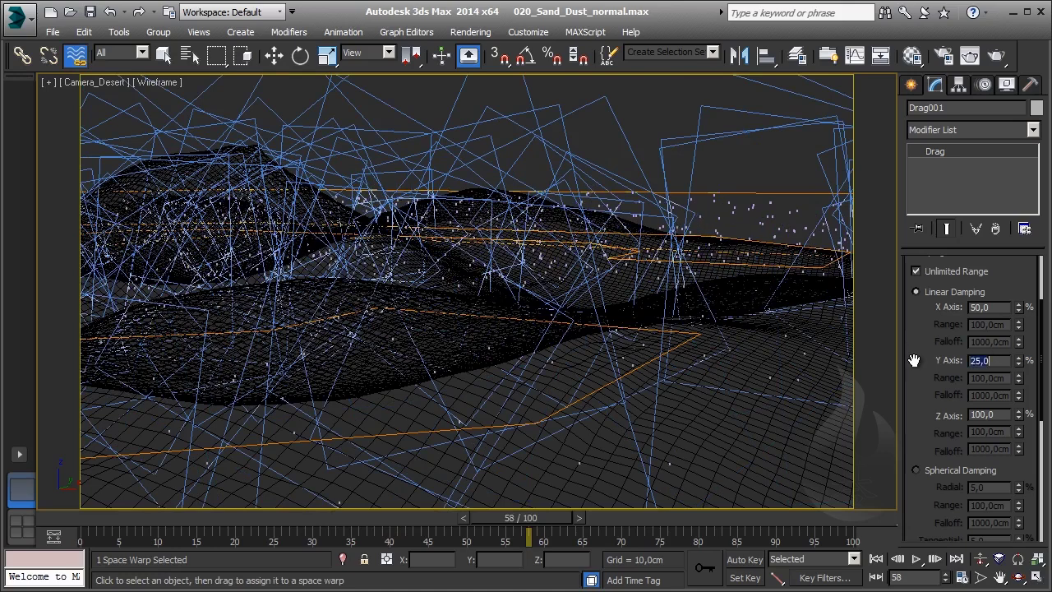
pyautogui.doubleClick(999, 307)
pyautogui.write('25')
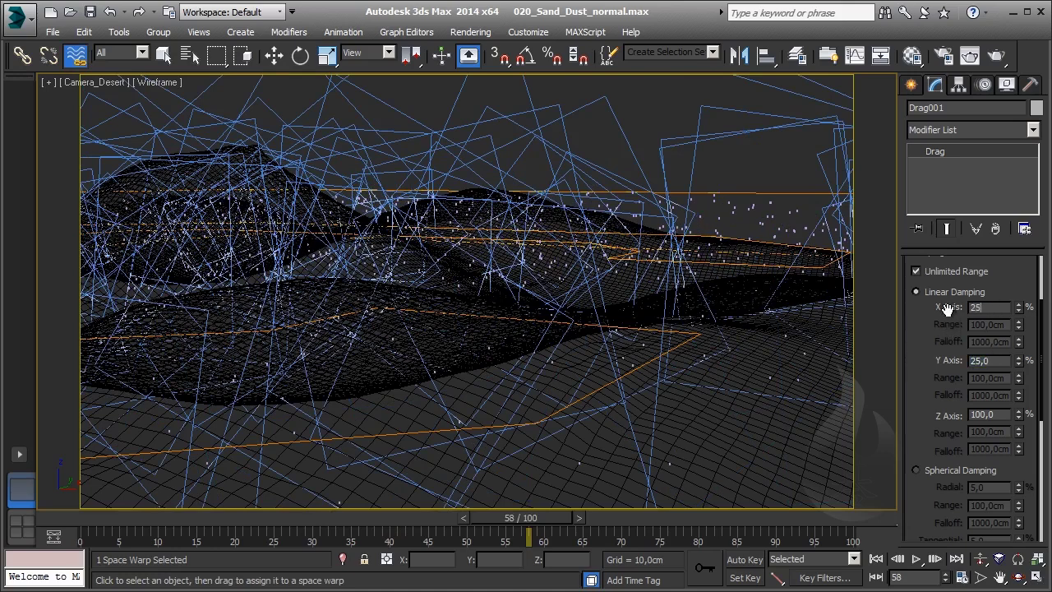
pyautogui.press('Return')
pyautogui.moveTo(527, 520); pyautogui.dragTo(795, 514)
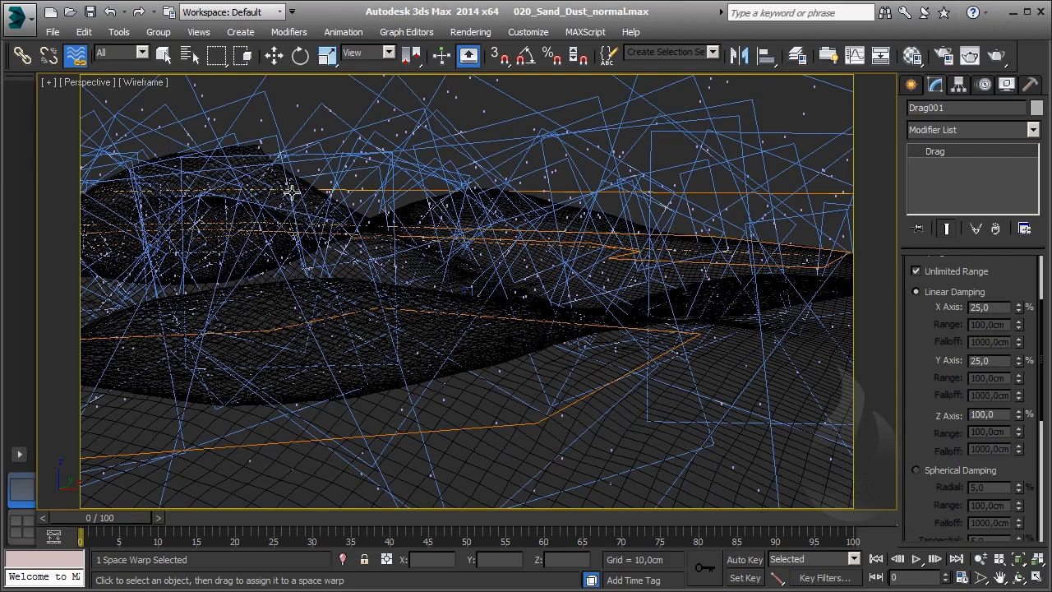
pyautogui.moveTo(286, 184)
pyautogui.keyDown('alt'); pyautogui.mouseDown(button='middle')
pyautogui.moveTo(447, 307)
pyautogui.moveTo(485, 285)
pyautogui.mouseUp(button='middle'); pyautogui.keyUp('alt')
pyautogui.scroll(-5, 465, 319)
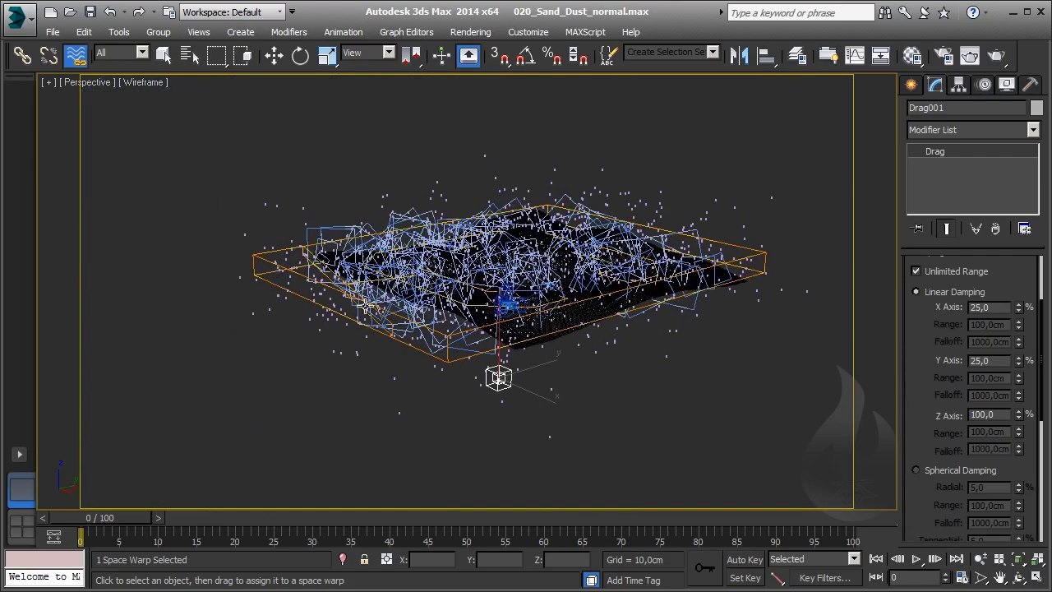
# - Create the Wind001 force in the scene and show its Wind parameters in the Modify panel
pyautogui.click(914, 85)
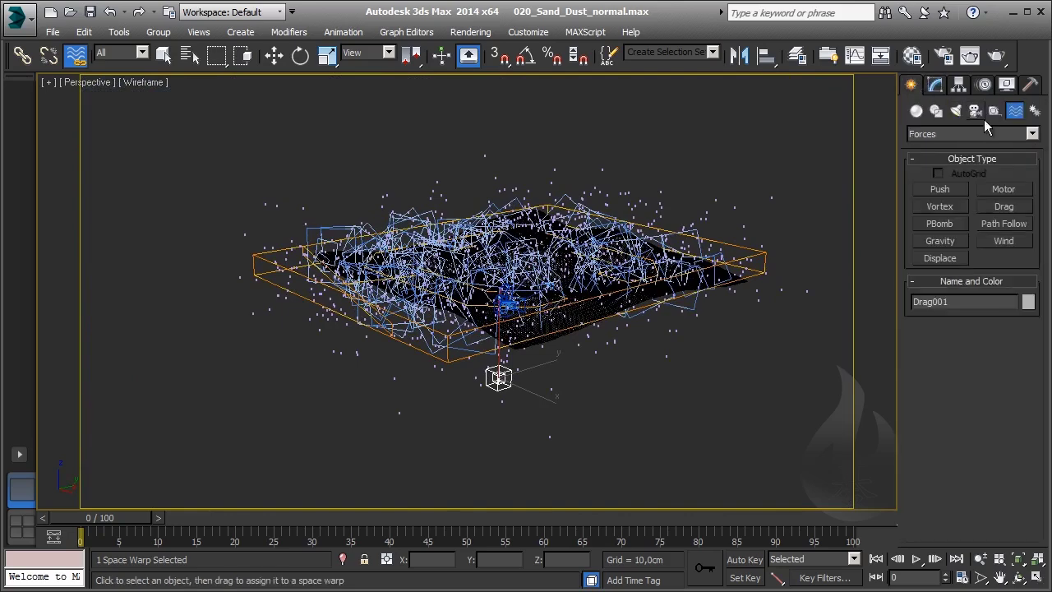
pyautogui.click(990, 245)
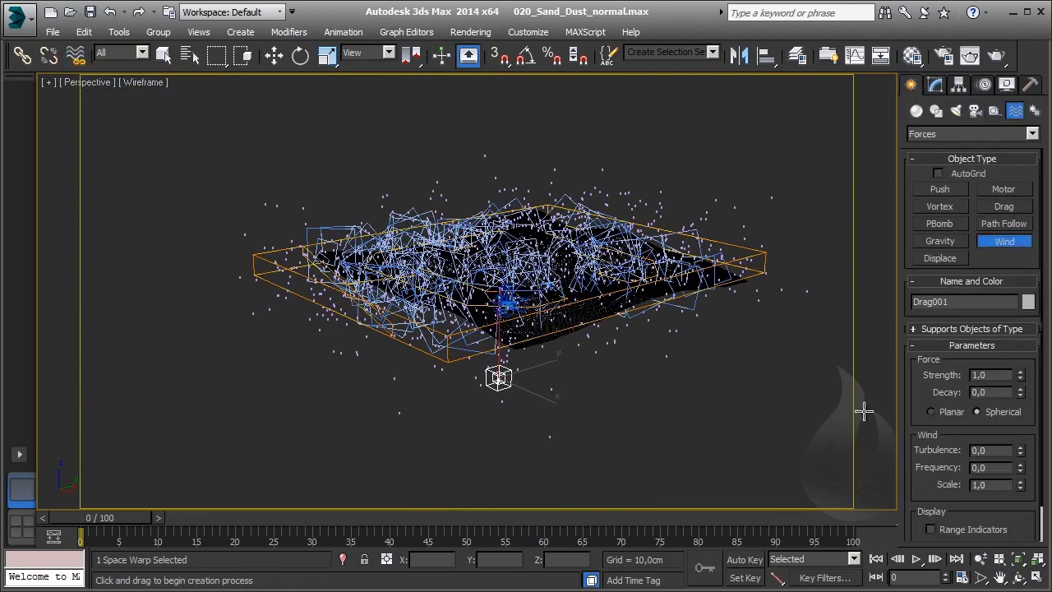
pyautogui.click(362, 399)
pyautogui.moveTo(367, 413); pyautogui.dragTo(372, 417)
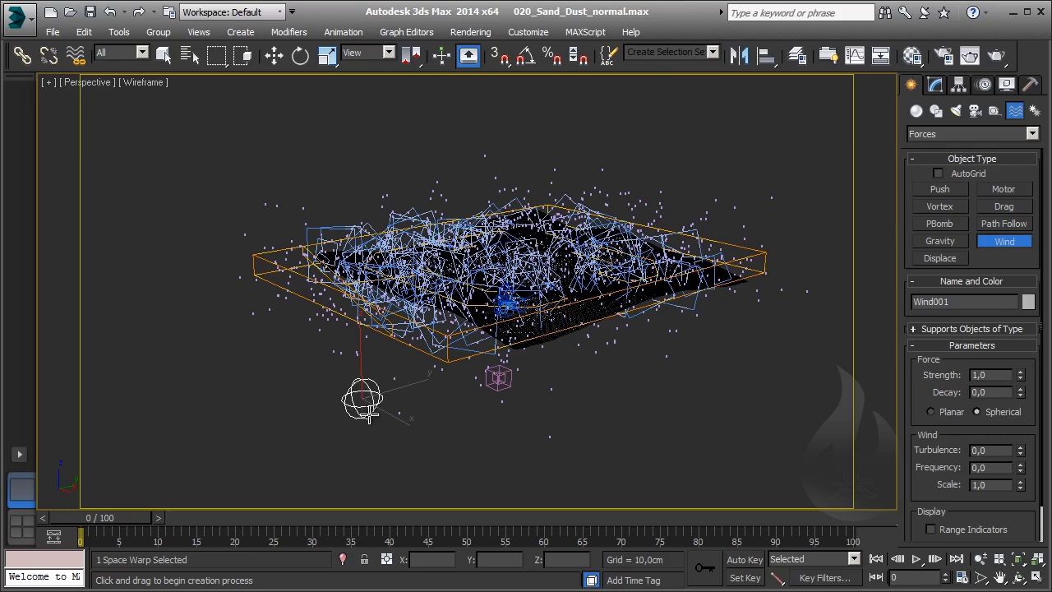
pyautogui.click(950, 415)
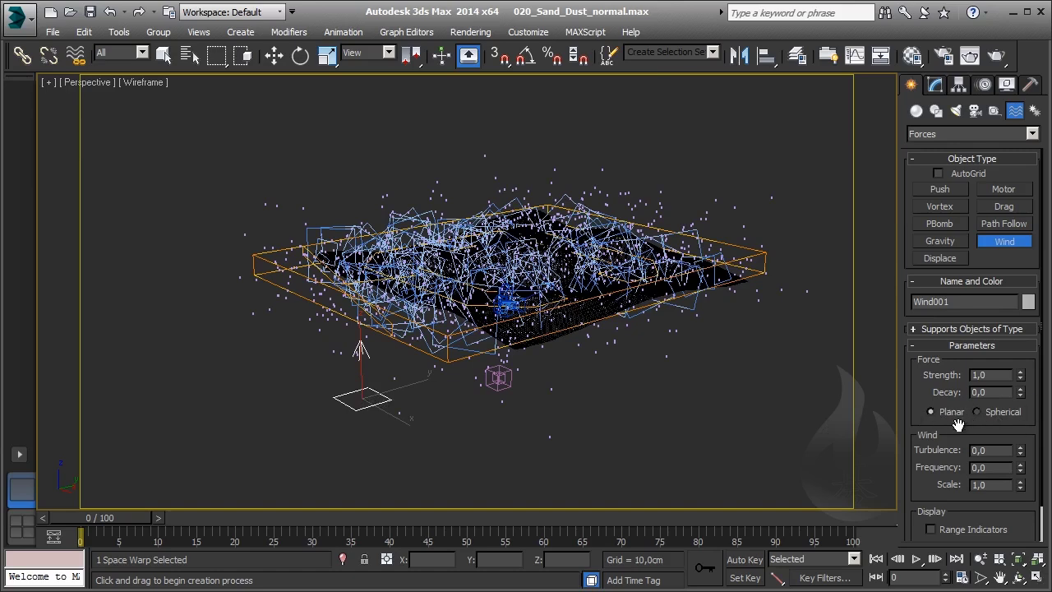
pyautogui.moveTo(512, 425); pyautogui.dragTo(482, 422, button='middle')
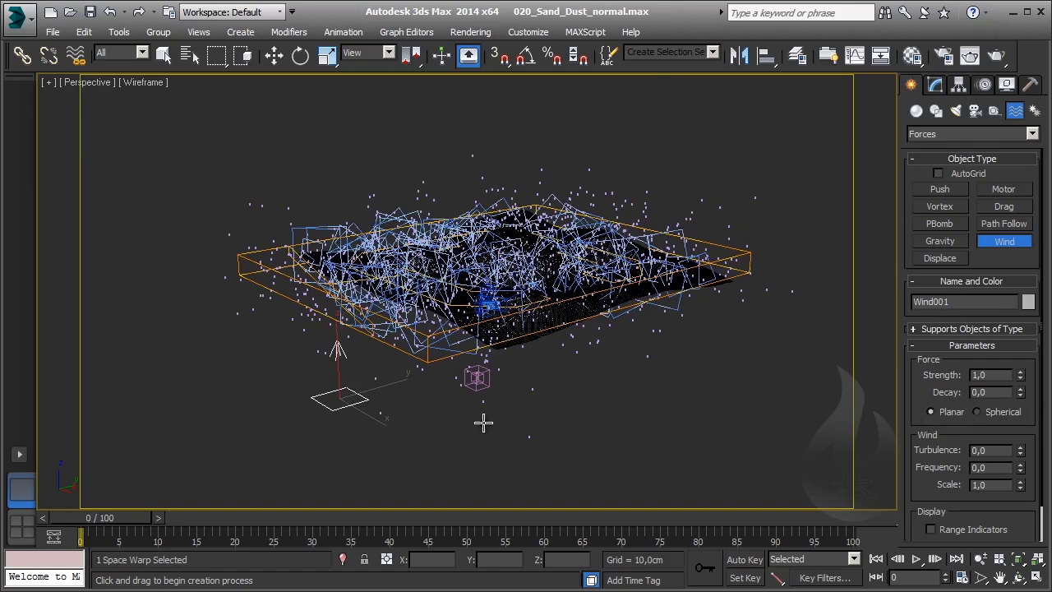
pyautogui.click(1003, 414)
pyautogui.scroll(4, 456, 386)
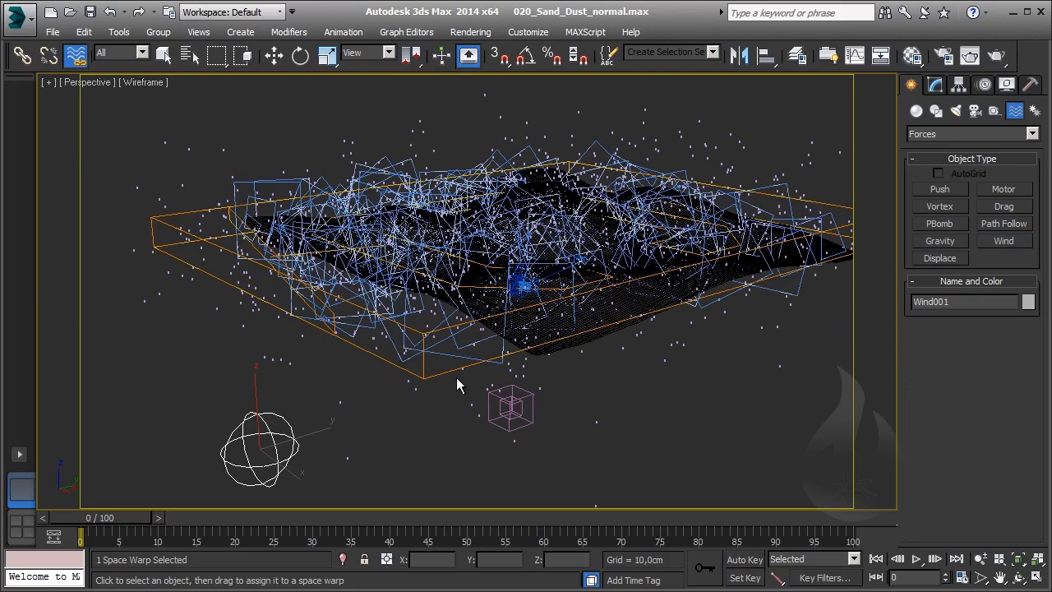
pyautogui.scroll(-2, 388, 395)
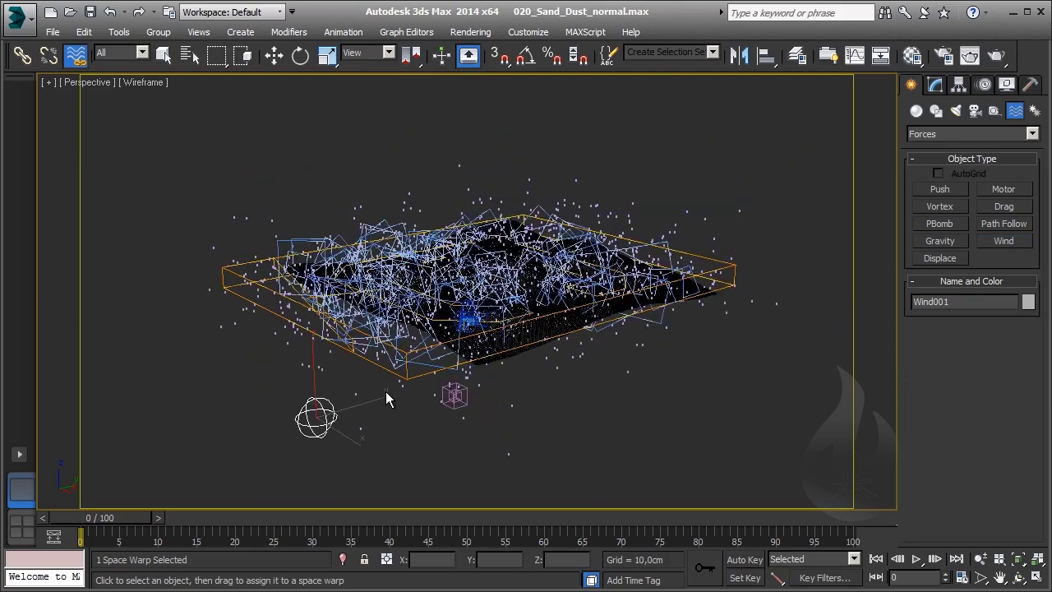
pyautogui.click(936, 84)
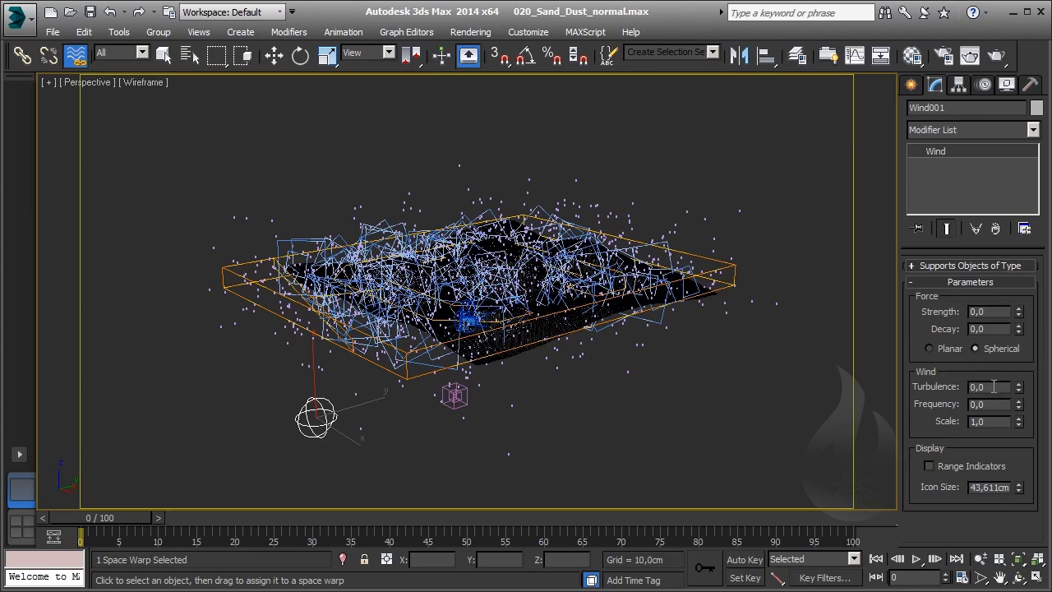
# - Give Wind001 a turbulence of 0,25 and bind the PCloud particles to it
pyautogui.click(991, 382)
pyautogui.moveTo(304, 415); pyautogui.dragTo(357, 355)
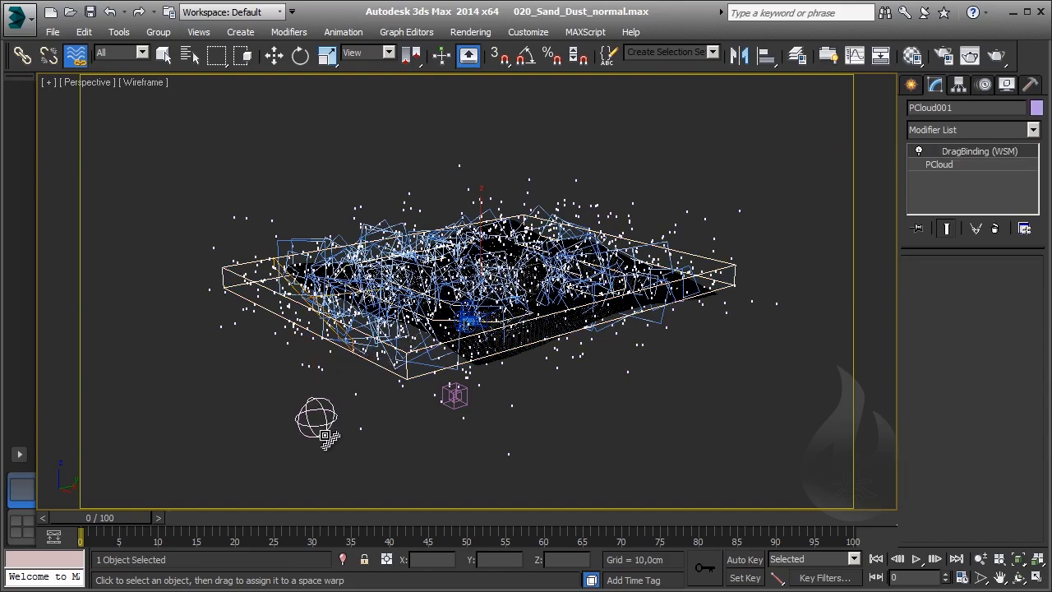
pyautogui.moveTo(323, 423); pyautogui.dragTo(325, 425)
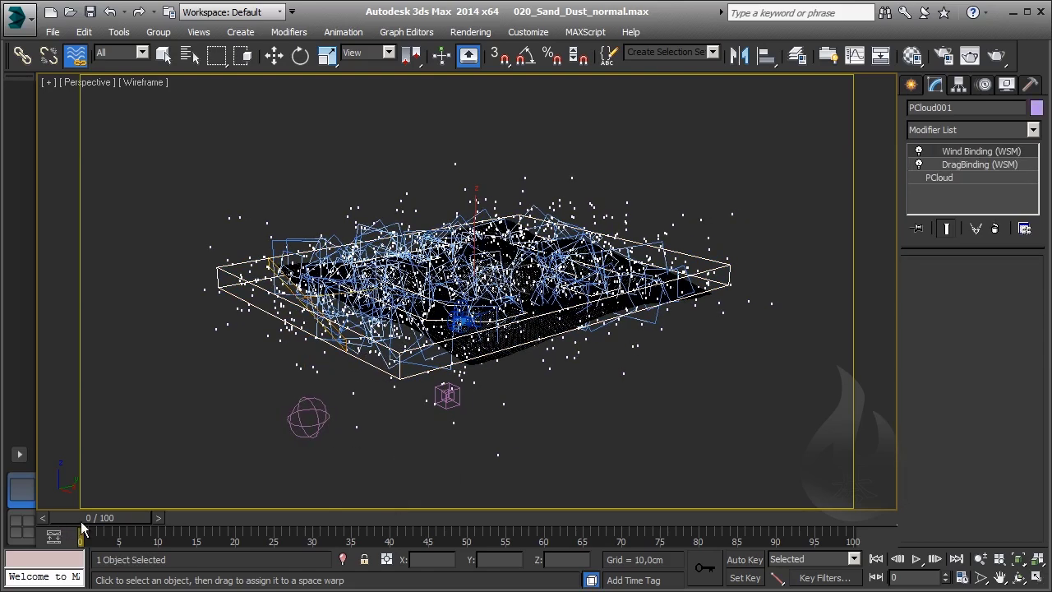
pyautogui.moveTo(80, 532); pyautogui.dragTo(327, 532)
# - Reselect Wind001 and reset its Strength to 0, checking the particles on the timeline
pyautogui.click(328, 418)
pyautogui.write('0,01')
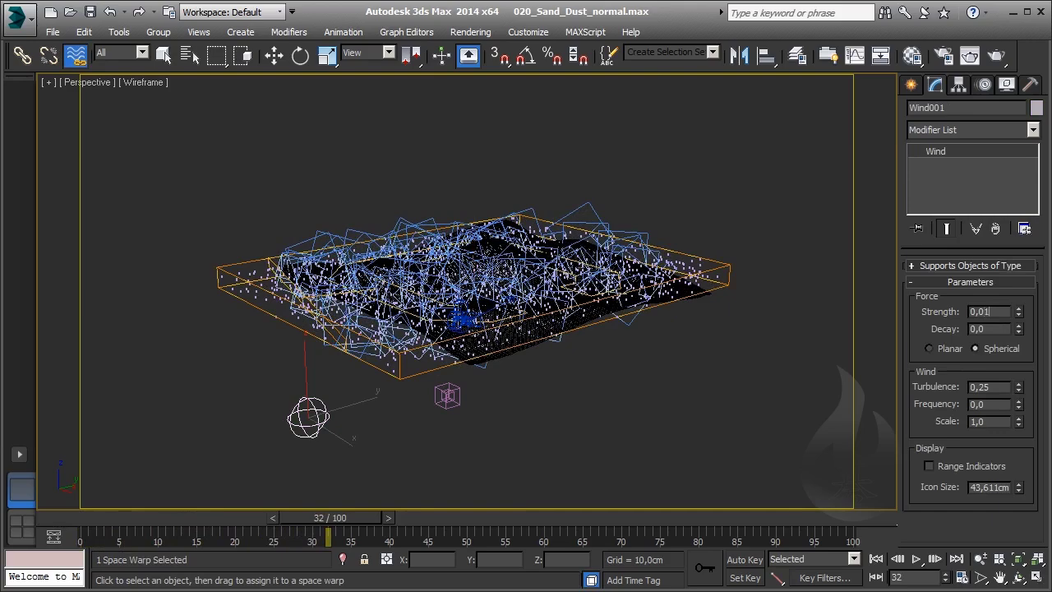
pyautogui.doubleClick(982, 311)
pyautogui.moveTo(276, 514)
pyautogui.mouseDown()
pyautogui.moveTo(47, 518)
pyautogui.moveTo(742, 510)
pyautogui.moveTo(183, 525)
pyautogui.moveTo(492, 489)
pyautogui.mouseUp()
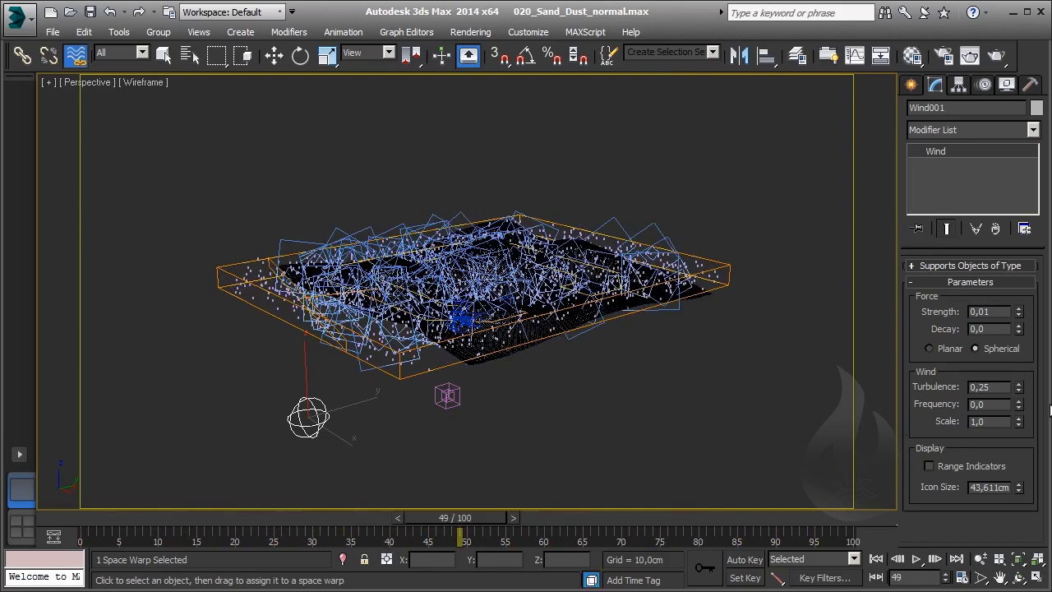
pyautogui.rightClick(1019, 312)
pyautogui.click(914, 86)
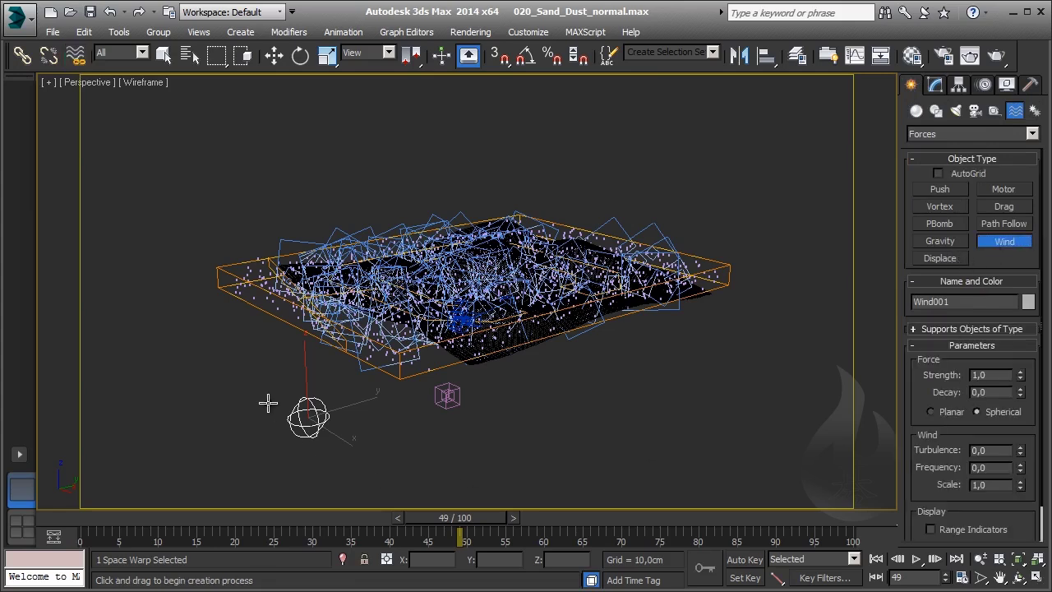
# - Create planar wind Wind002 left of the terrain, rotated about 90° to blow sideways
pyautogui.moveTo(246, 396); pyautogui.dragTo(263, 411)
pyautogui.rightClick(287, 411)
pyautogui.click(935, 84)
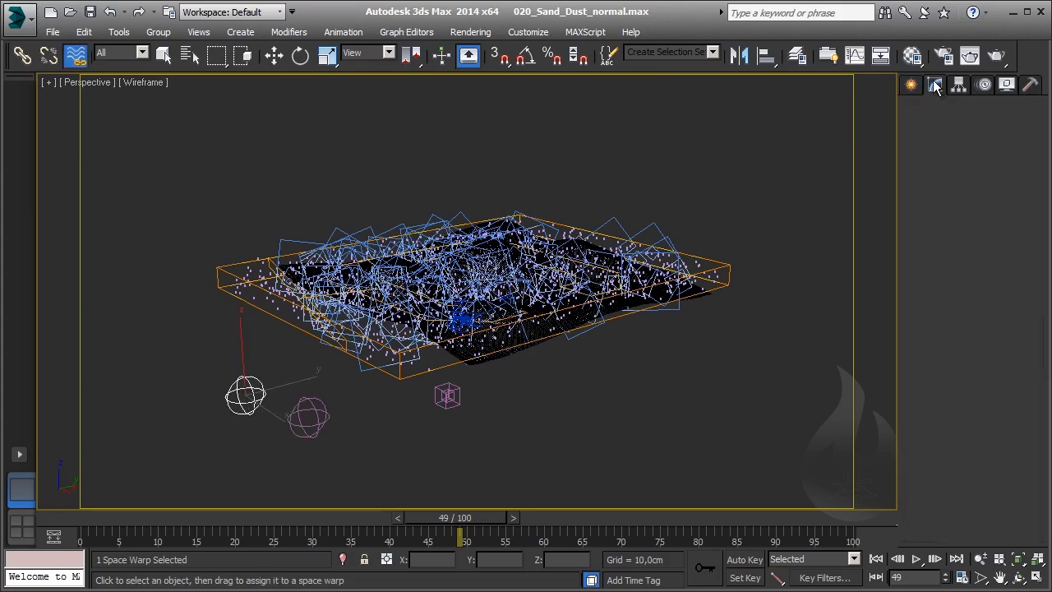
pyautogui.click(943, 349)
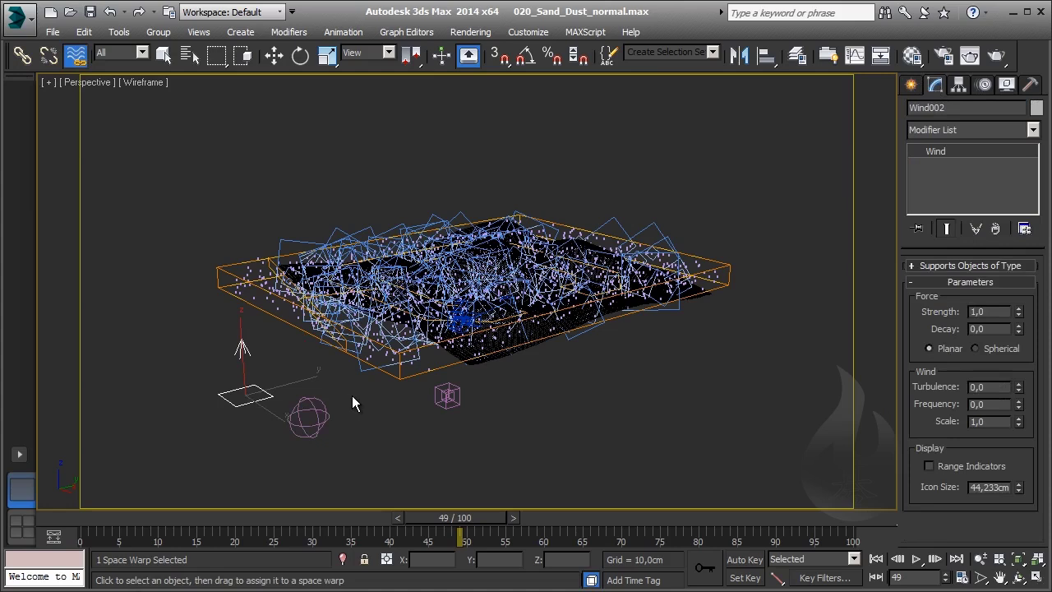
pyautogui.press('e')
pyautogui.moveTo(190, 360); pyautogui.dragTo(361, 286)
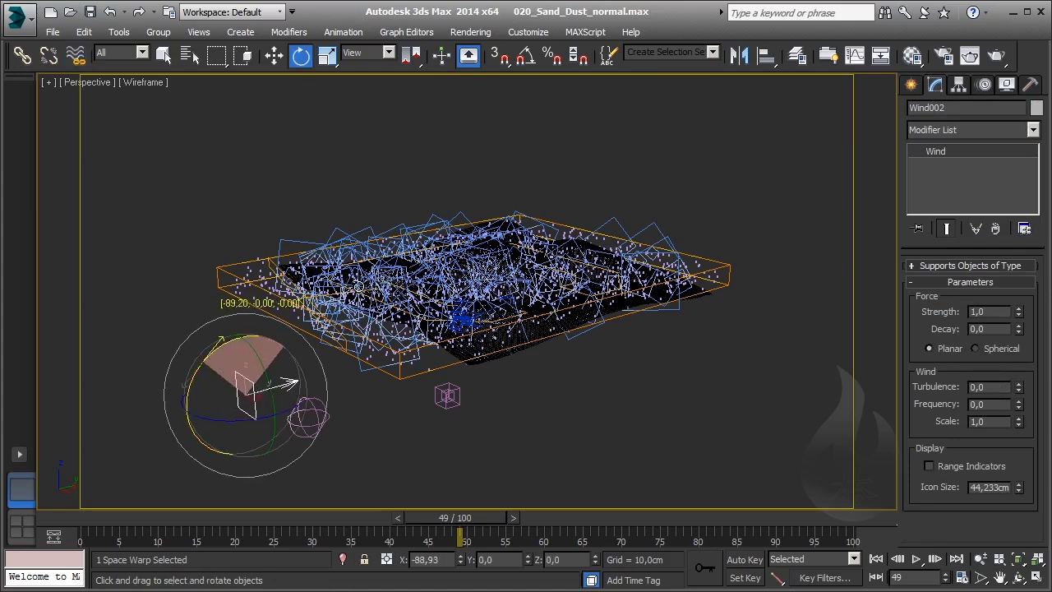
pyautogui.moveTo(237, 420)
pyautogui.mouseDown()
pyautogui.moveTo(218, 420)
pyautogui.moveTo(153, 359)
pyautogui.mouseUp()
pyautogui.press('w')
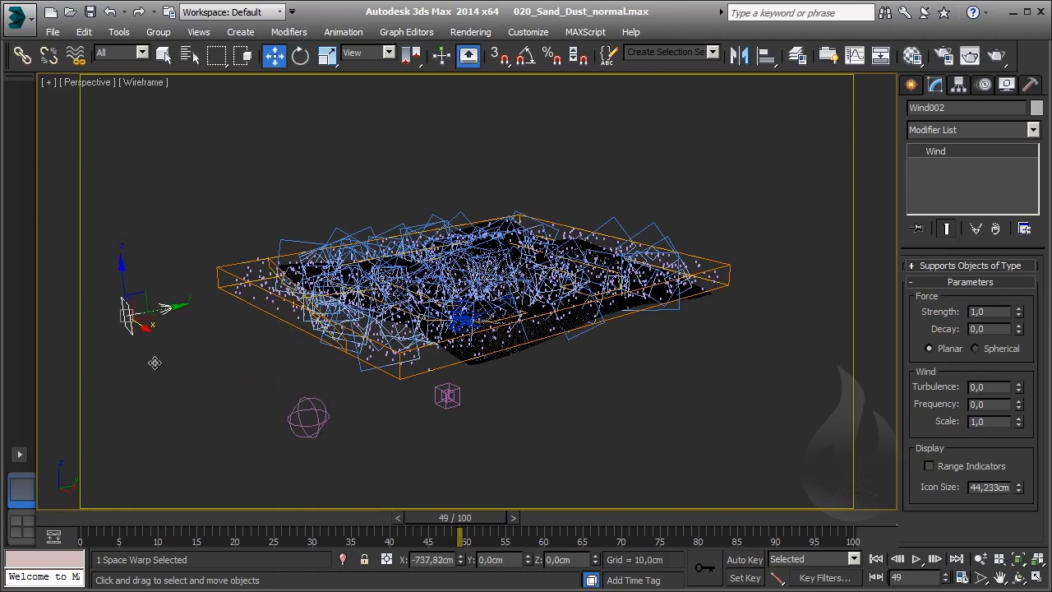
# - Bind the PCloud particles to Wind002
pyautogui.click(281, 319)
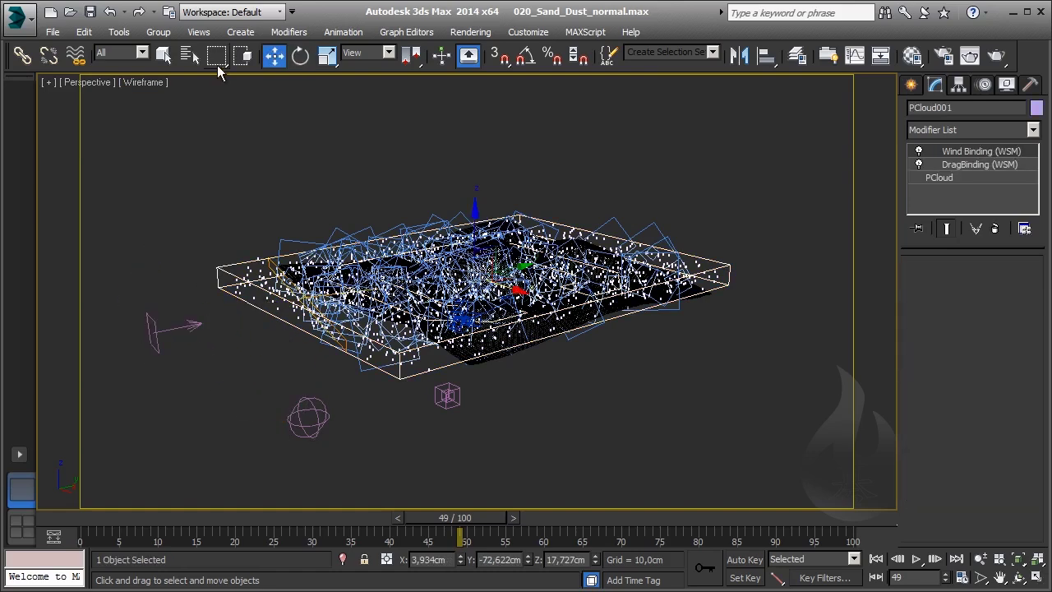
pyautogui.click(75, 55)
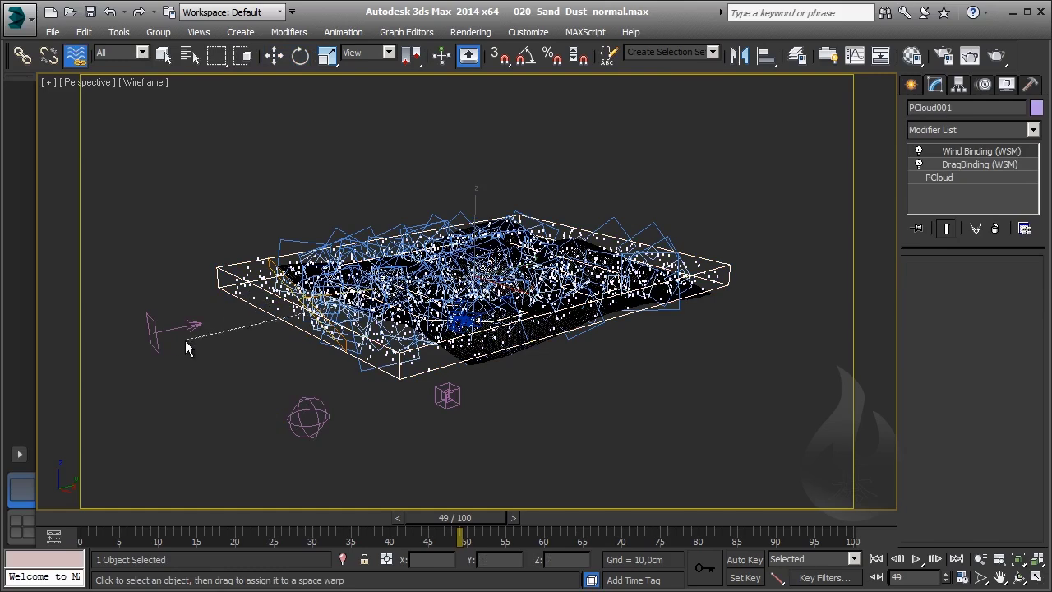
pyautogui.moveTo(245, 322); pyautogui.dragTo(168, 327)
pyautogui.write('0,')
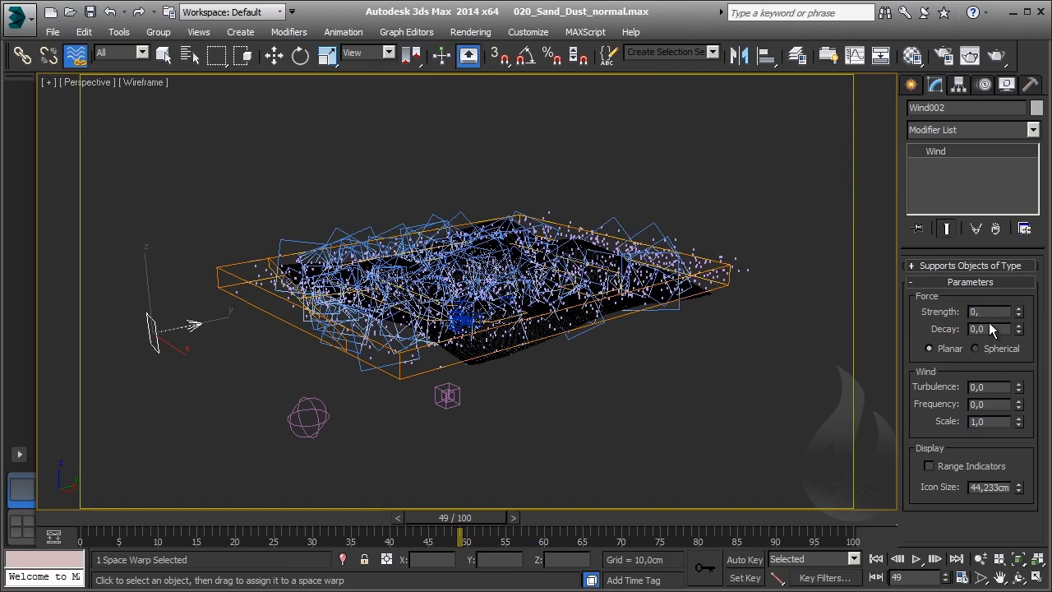
# - Set Wind002's Strength to 0,1 and scrub the timeline to check the particle motion
pyautogui.write('1')
pyautogui.press('Return')
pyautogui.moveTo(455, 517); pyautogui.dragTo(825, 511)
pyautogui.moveTo(624, 515)
pyautogui.mouseDown()
pyautogui.moveTo(119, 526)
pyautogui.moveTo(262, 520)
pyautogui.mouseUp()
# - Play the animation through the Camera_Desert view, then rewind toward the first frame
pyautogui.press('/')
pyautogui.press('c')
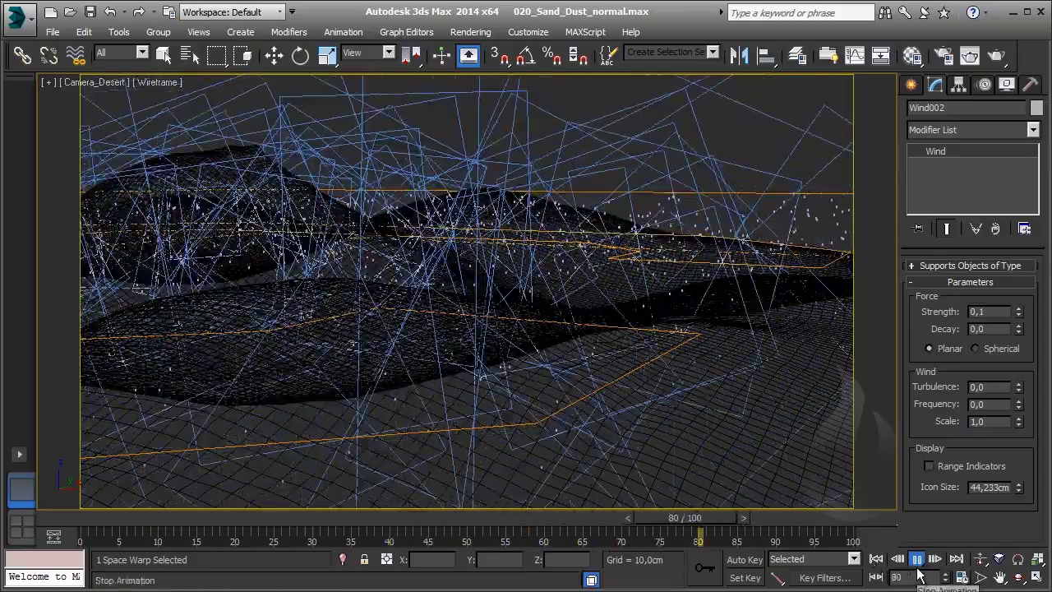
pyautogui.press('/')
pyautogui.moveTo(632, 519); pyautogui.dragTo(81, 533)
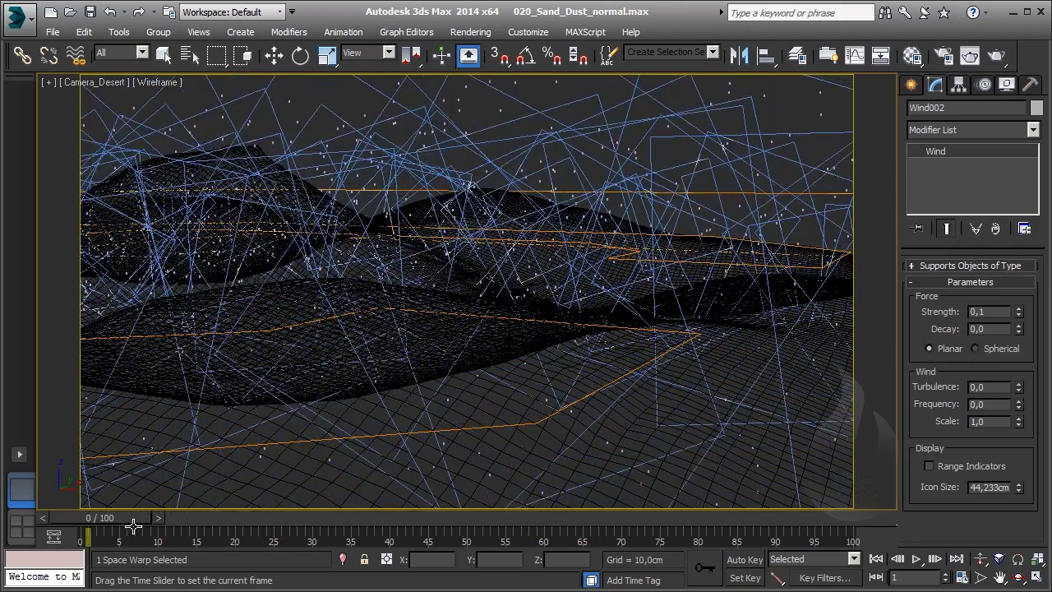
pyautogui.moveTo(546, 209); pyautogui.dragTo(540, 191)
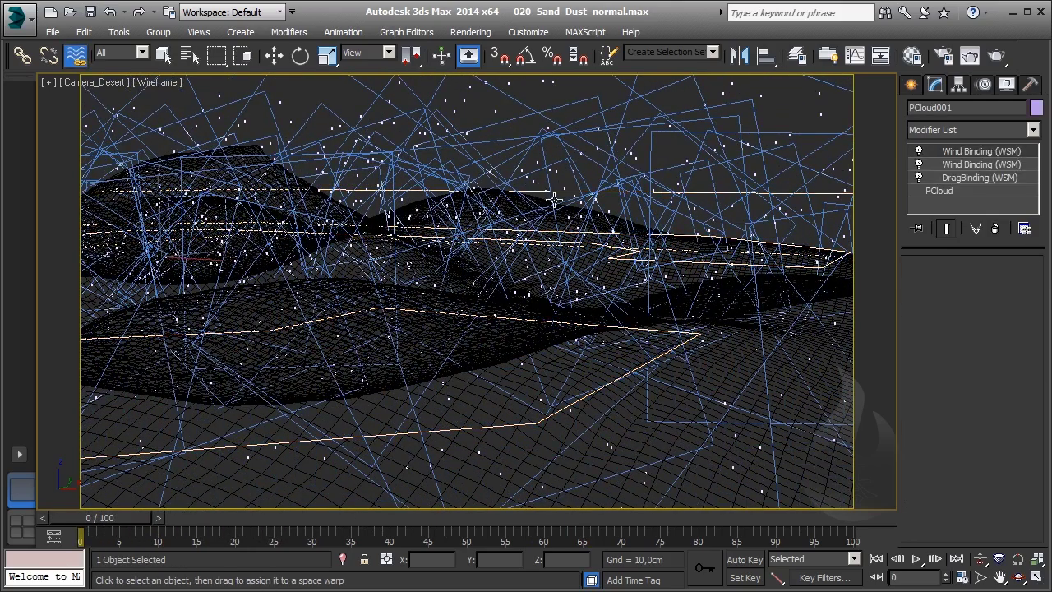
# - Copy the tan gradient colour from Dust_Desert into the sand material's diffuse colour
pyautogui.click(914, 56)
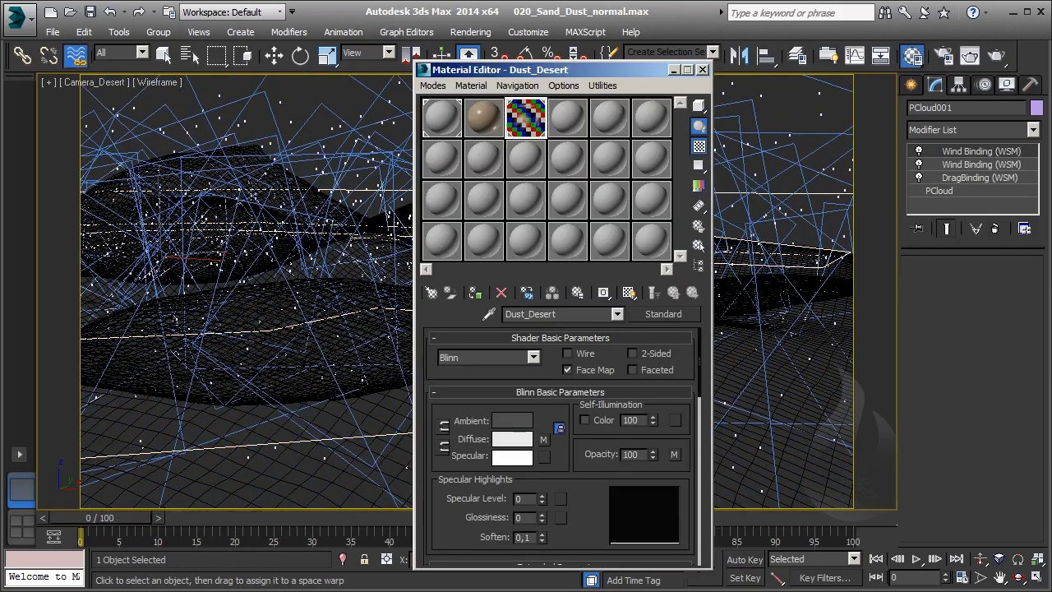
pyautogui.click(500, 119)
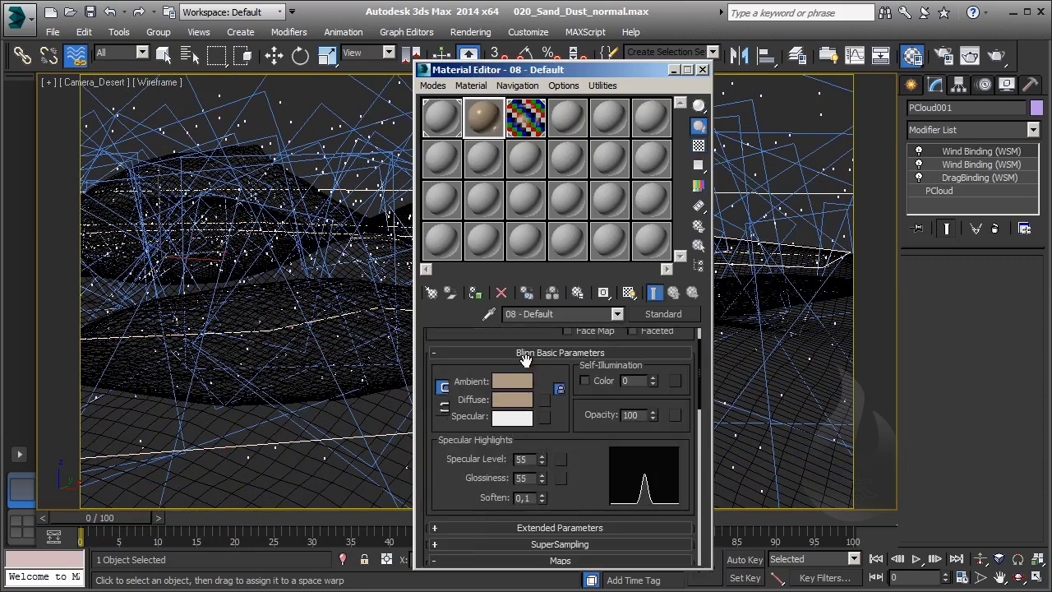
pyautogui.click(513, 399)
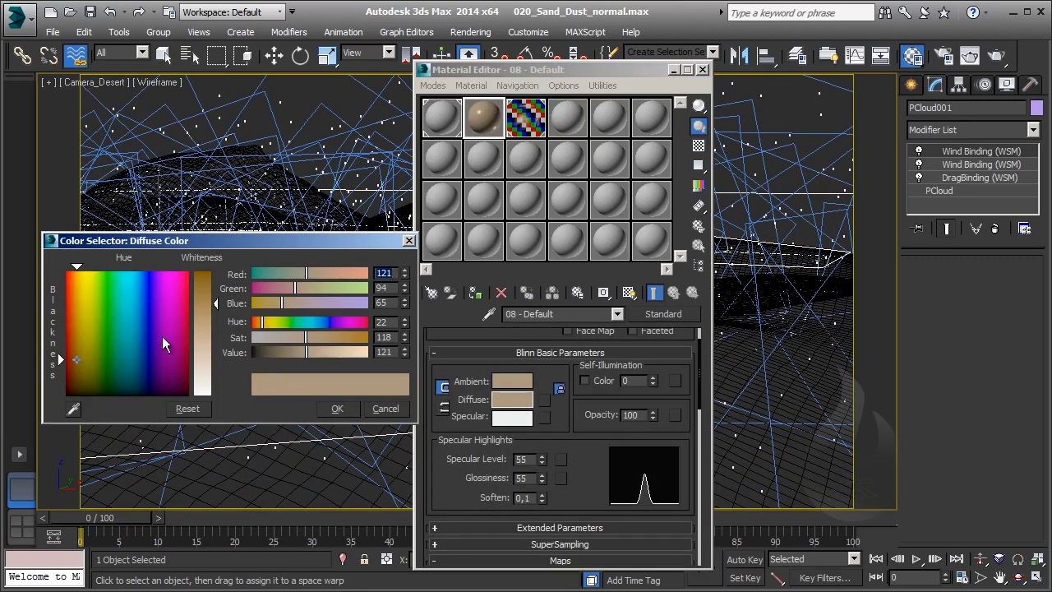
pyautogui.click(526, 118)
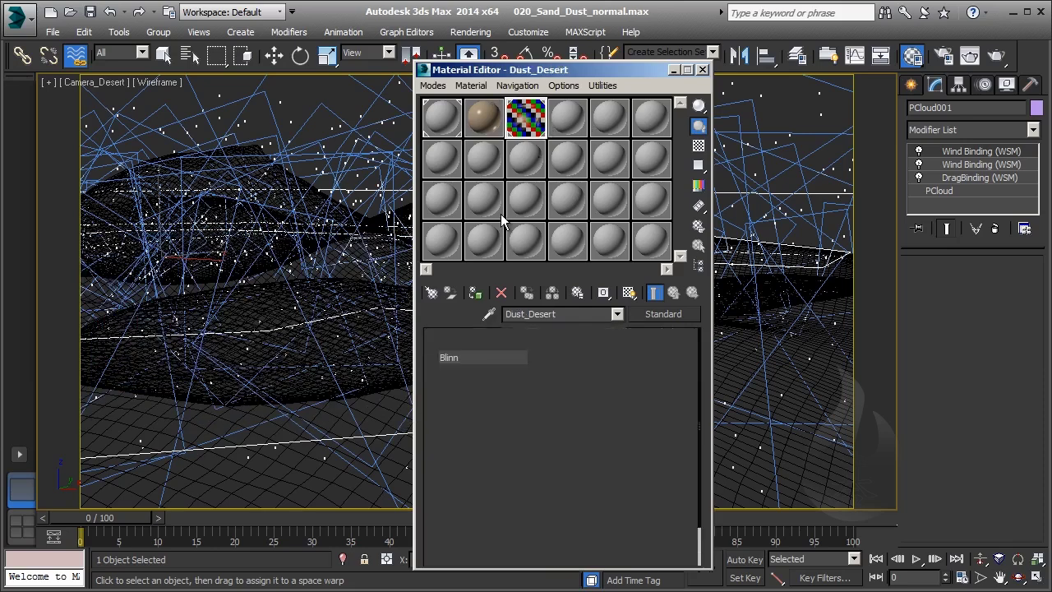
pyautogui.click(556, 434)
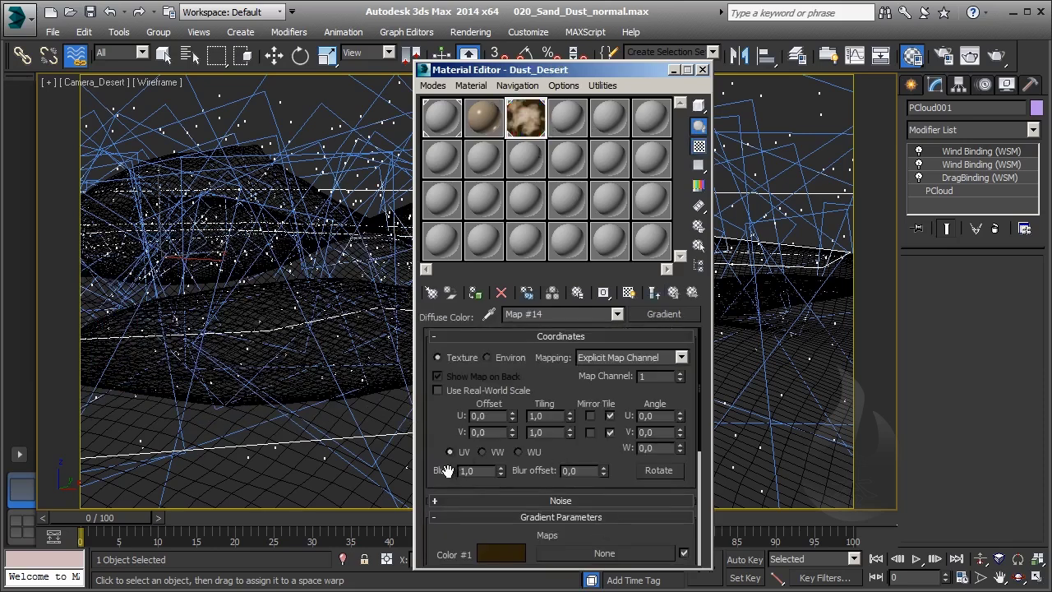
pyautogui.moveTo(447, 470); pyautogui.dragTo(449, 333)
pyautogui.rightClick(511, 443)
pyautogui.click(535, 465)
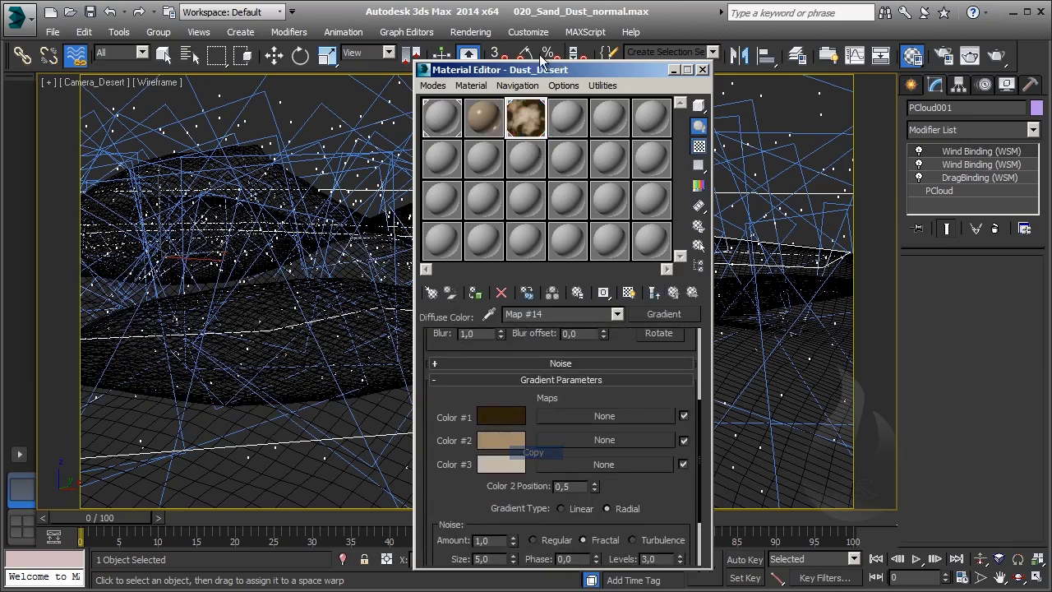
pyautogui.click(483, 117)
pyautogui.rightClick(508, 399)
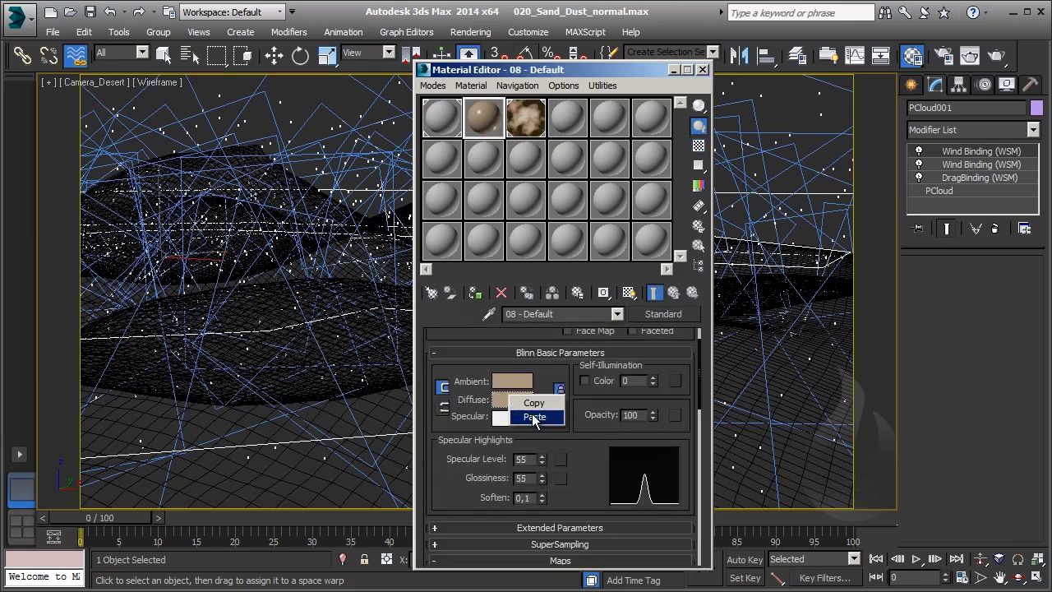
pyautogui.click(534, 418)
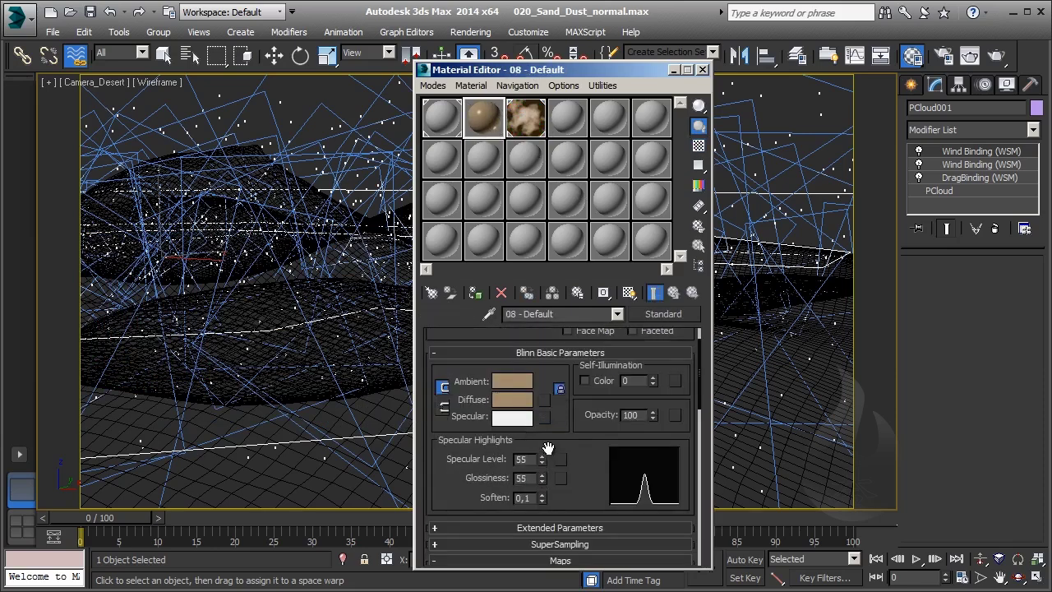
pyautogui.moveTo(549, 448); pyautogui.dragTo(559, 430)
# - Paste the tan colour into the specular colour and lighten it
pyautogui.click(510, 399)
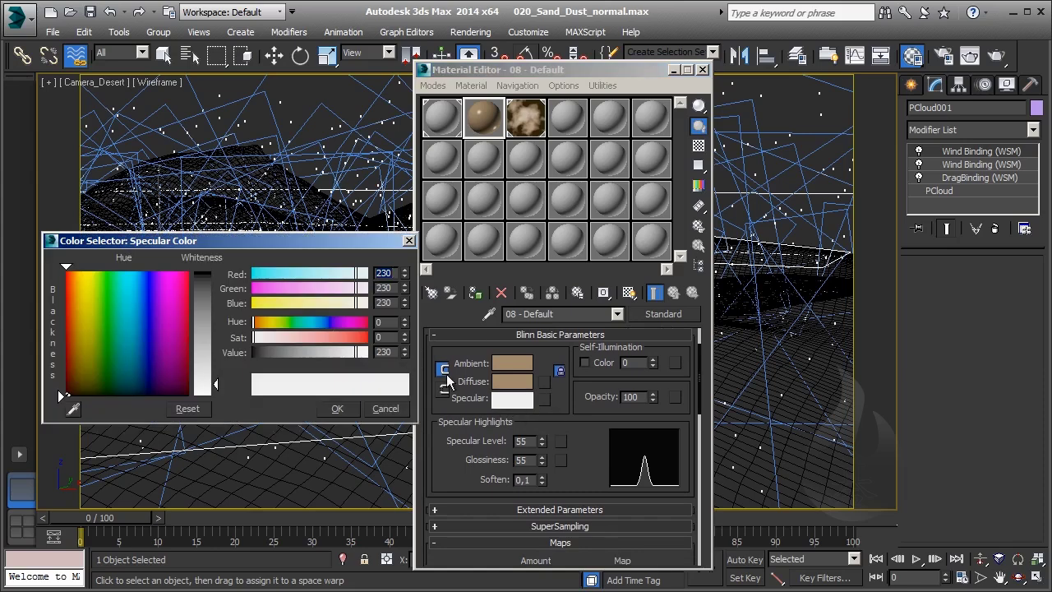
pyautogui.click(385, 409)
pyautogui.rightClick(516, 400)
pyautogui.click(535, 425)
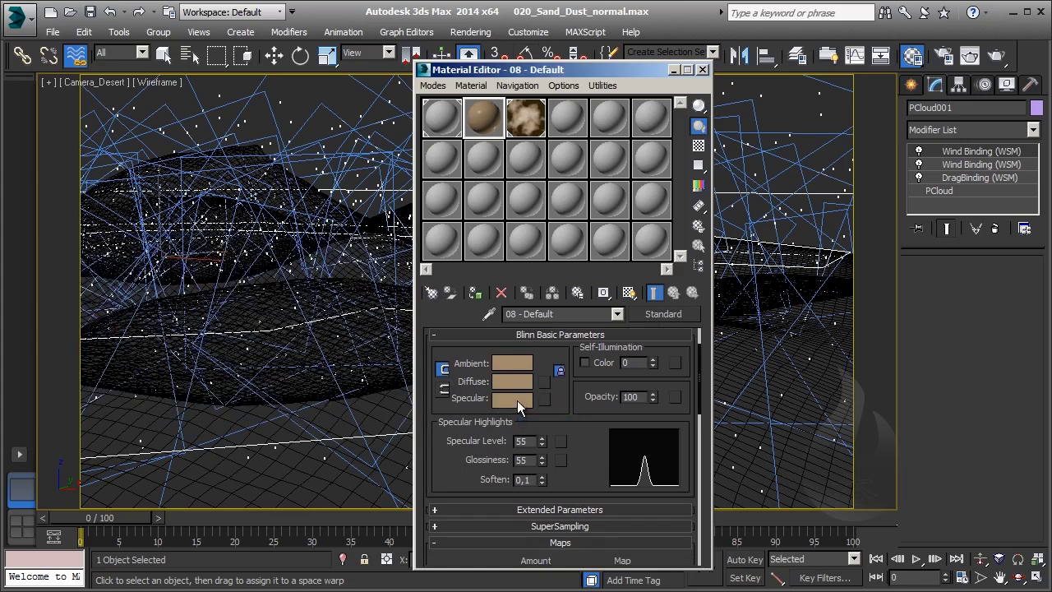
pyautogui.click(513, 400)
pyautogui.moveTo(213, 307); pyautogui.dragTo(223, 337)
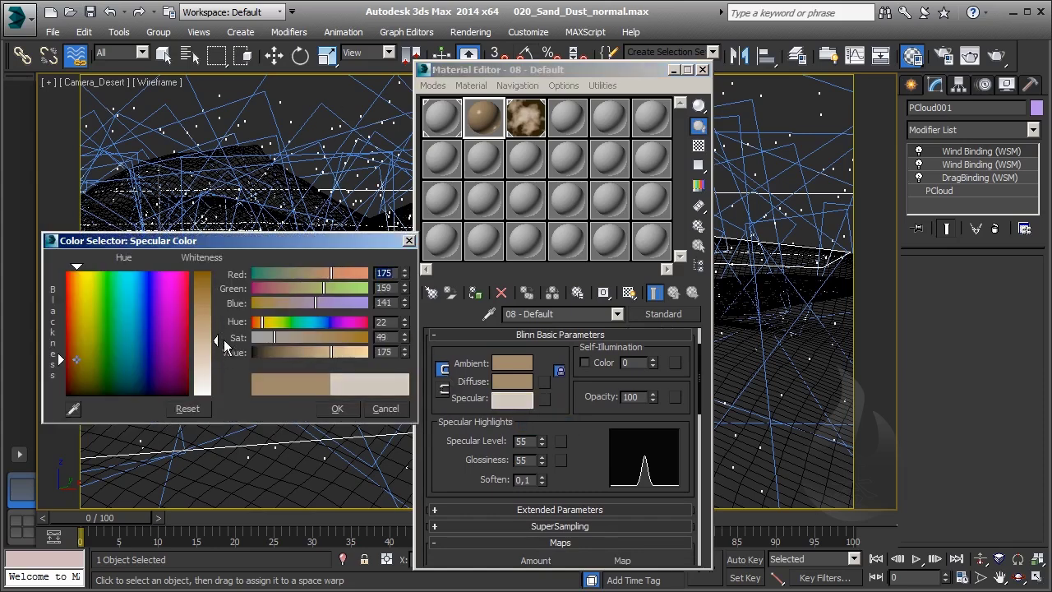
pyautogui.click(338, 409)
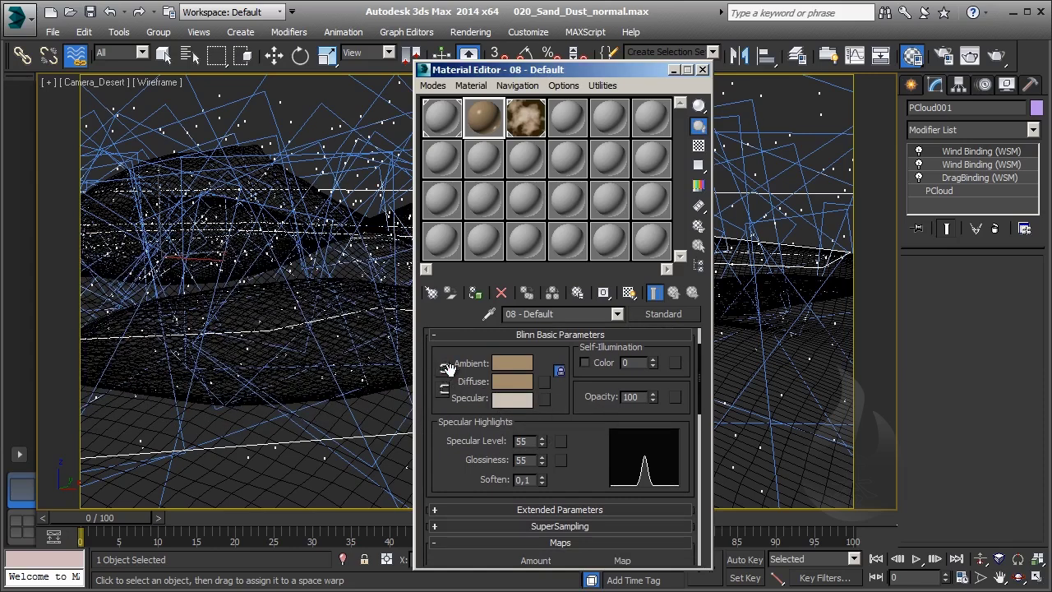
# - Make the ambient colour black and close the Material Editor
pyautogui.click(507, 367)
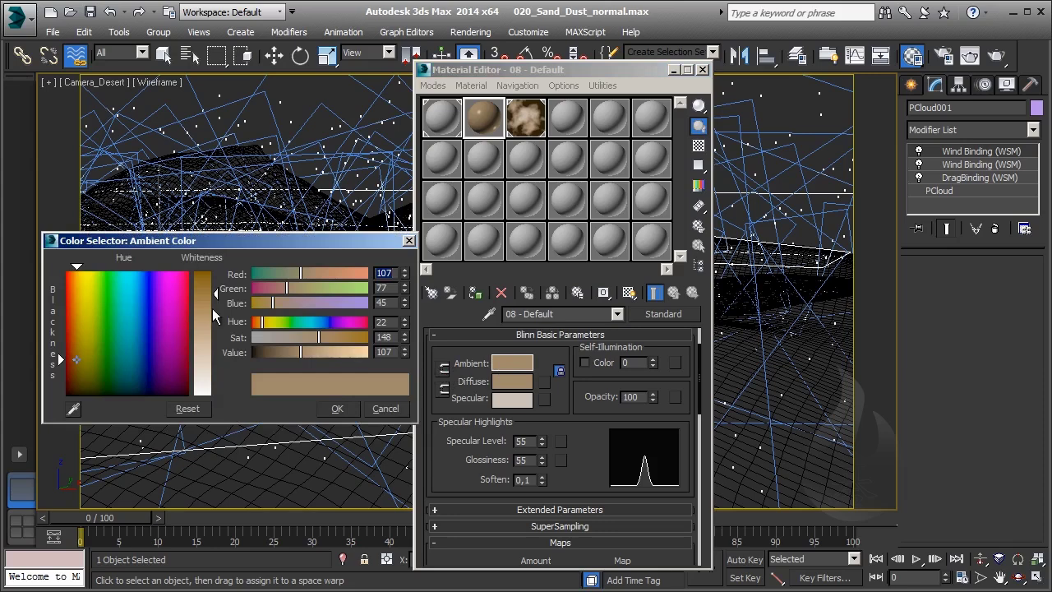
pyautogui.moveTo(212, 304); pyautogui.dragTo(215, 272)
pyautogui.click(337, 409)
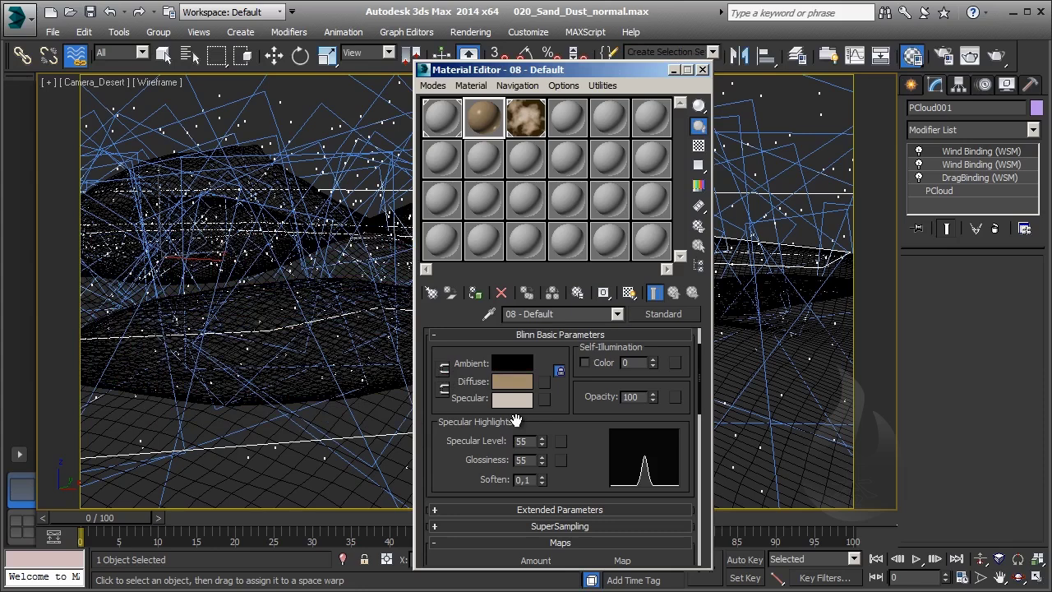
pyautogui.scroll(-2, 584, 483)
pyautogui.scroll(3, 580, 481)
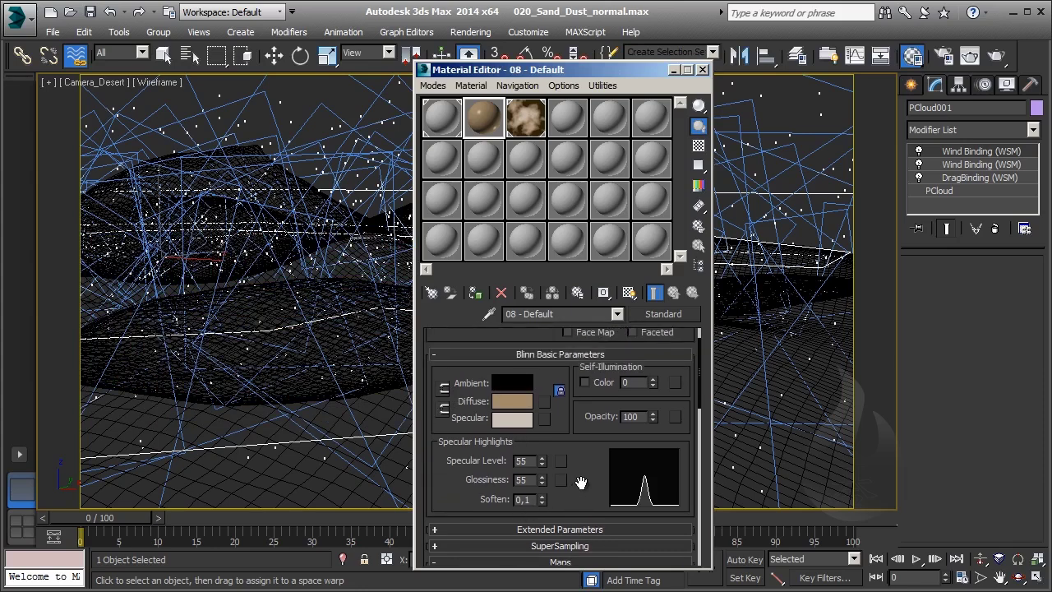
pyautogui.click(703, 70)
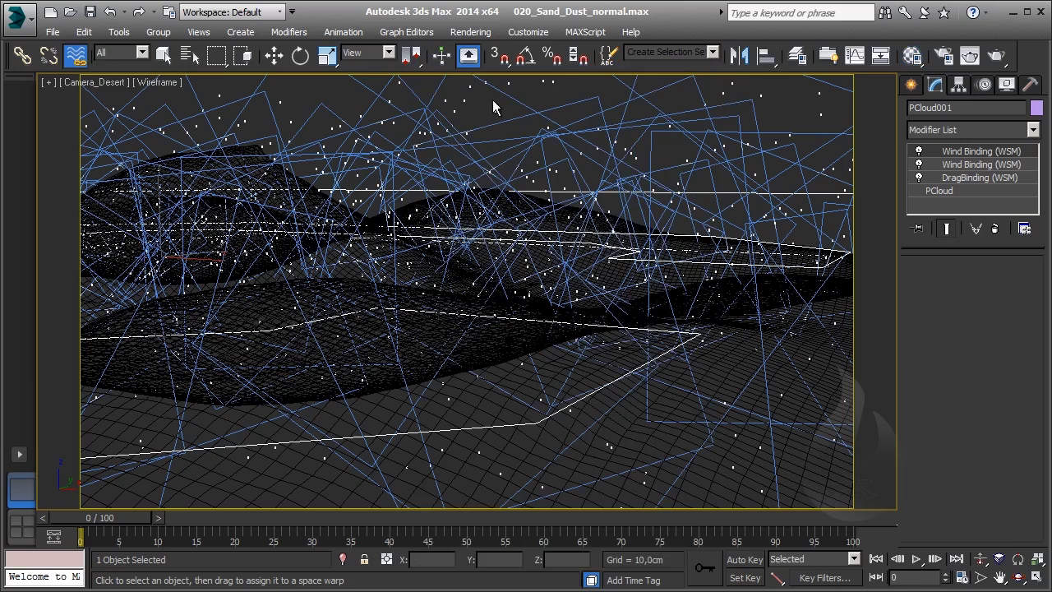
# - Return to Select Object and bring up PCloud001's parameters down to Particle Size
pyautogui.click(158, 54)
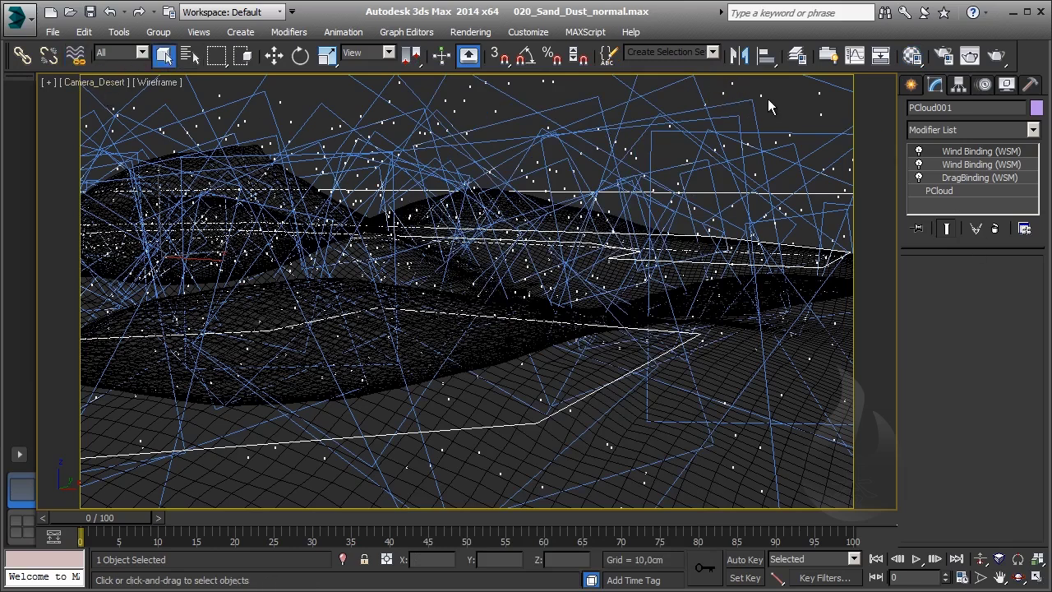
pyautogui.click(957, 191)
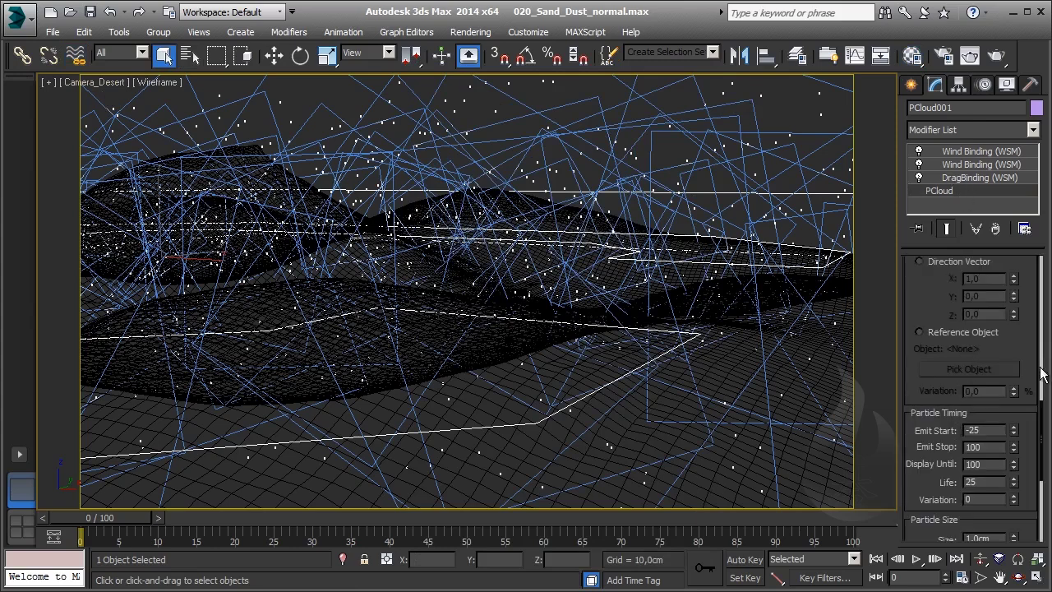
pyautogui.scroll(3, 1020, 344)
pyautogui.scroll(2, 999, 362)
pyautogui.scroll(3, 978, 380)
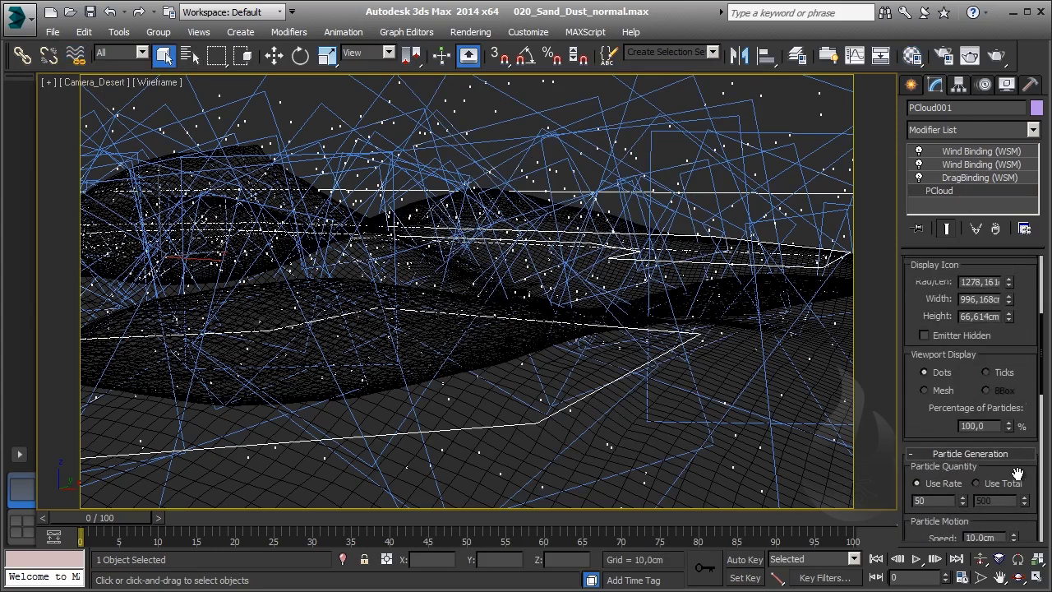
pyautogui.scroll(-1, 928, 415)
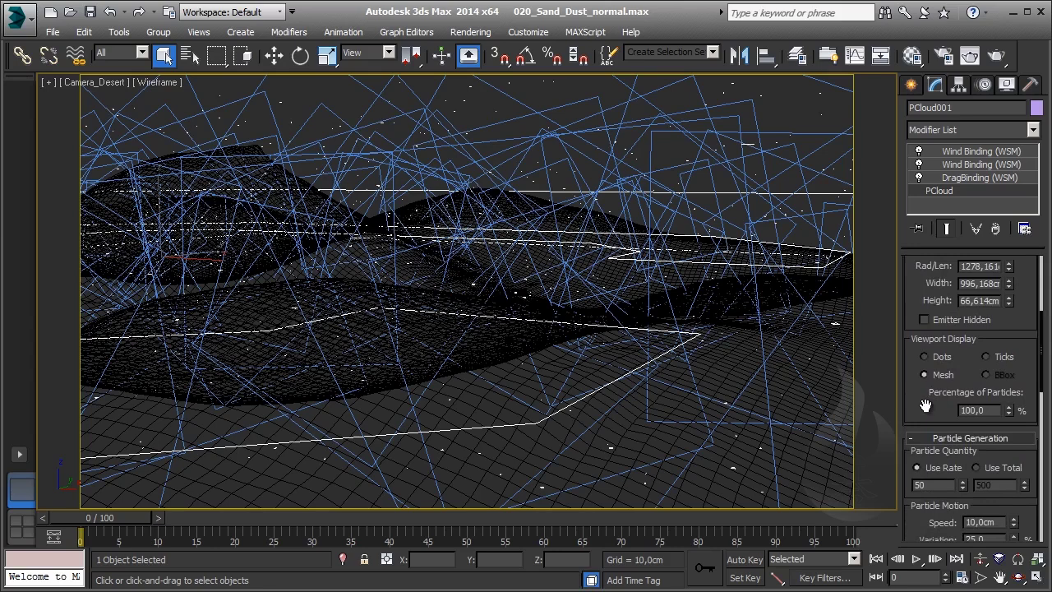
pyautogui.scroll(-4, 924, 405)
pyautogui.scroll(-3, 925, 406)
pyautogui.scroll(-2, 924, 407)
pyautogui.scroll(-2, 925, 406)
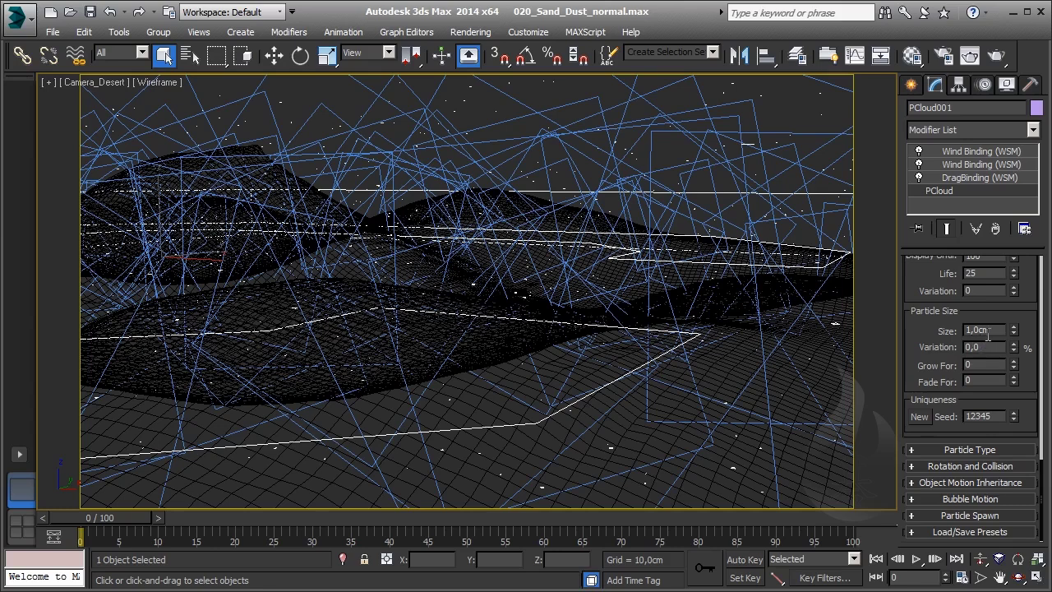
# - Set particle Size to 0,5cm and size Variation to 50%
pyautogui.moveTo(995, 331); pyautogui.dragTo(937, 330)
pyautogui.moveTo(986, 346); pyautogui.dragTo(906, 347)
pyautogui.moveTo(1003, 330); pyautogui.dragTo(853, 334)
pyautogui.press('BackSpace')
pyautogui.press('Tab')
pyautogui.press('Return')
# - Switch PCloud001 to Sphere standard particles and shrink the particle Size to 0,25cm
pyautogui.click(1002, 454)
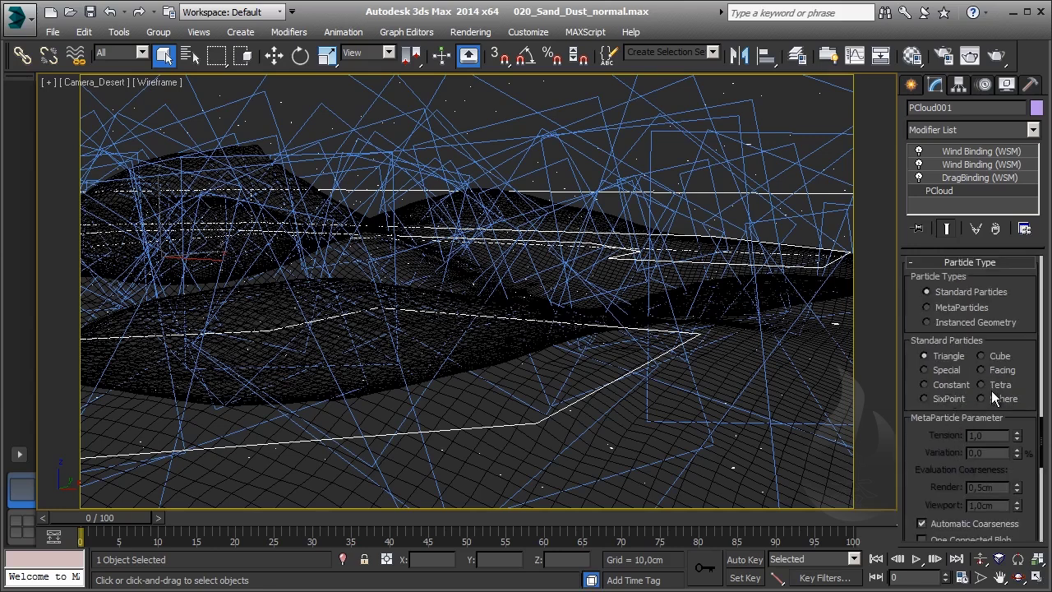
pyautogui.click(986, 400)
pyautogui.moveTo(916, 318); pyautogui.dragTo(918, 400)
pyautogui.scroll(3, 918, 400)
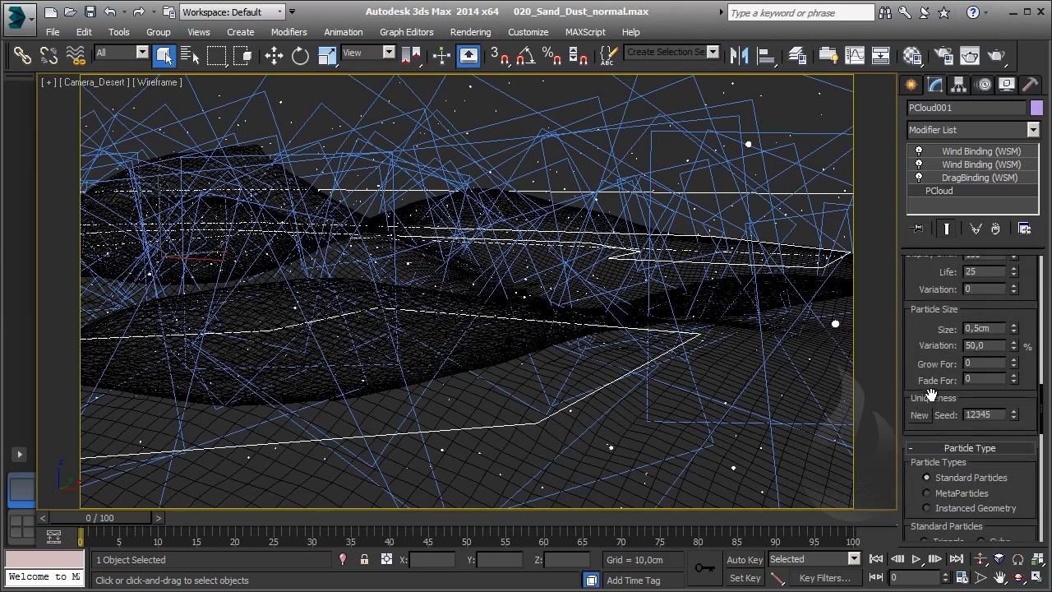
pyautogui.scroll(3, 953, 396)
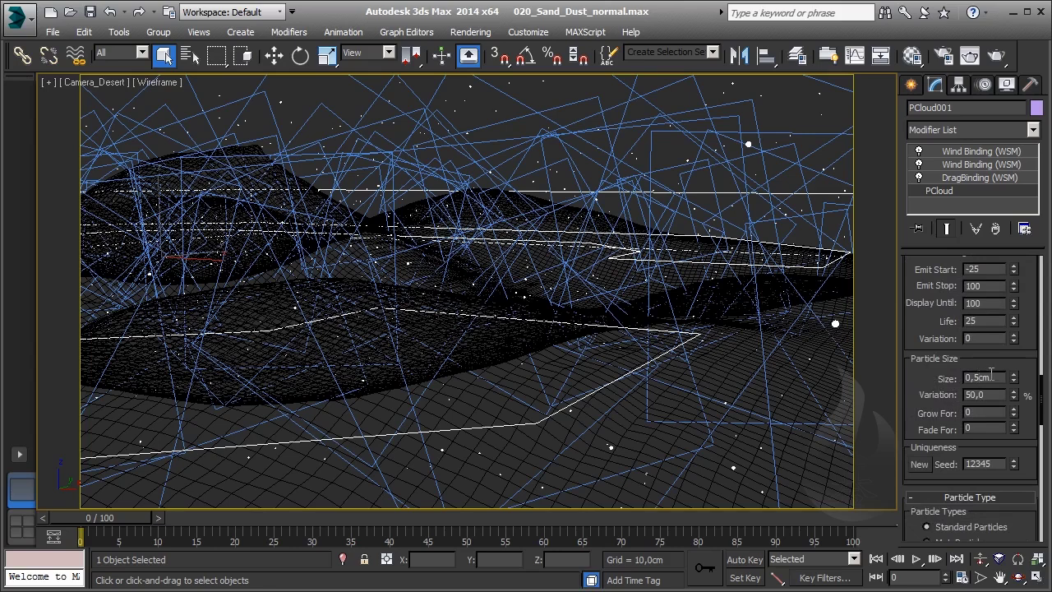
pyautogui.doubleClick(991, 377)
# - Reselect PCloud001 and bring up its Object Properties
pyautogui.click(794, 114)
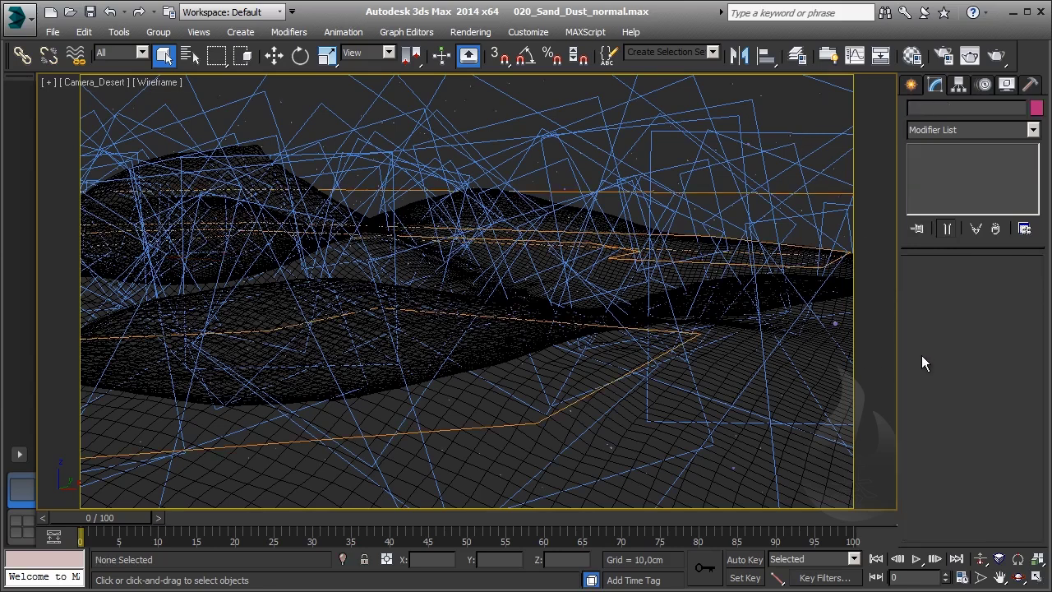
pyautogui.click(815, 193)
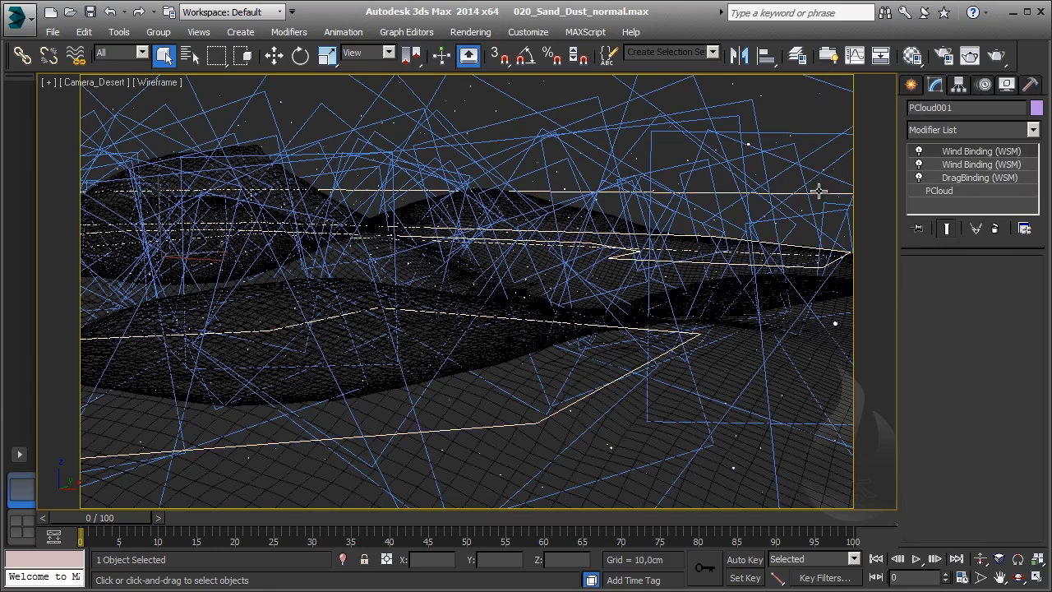
pyautogui.rightClick(812, 195)
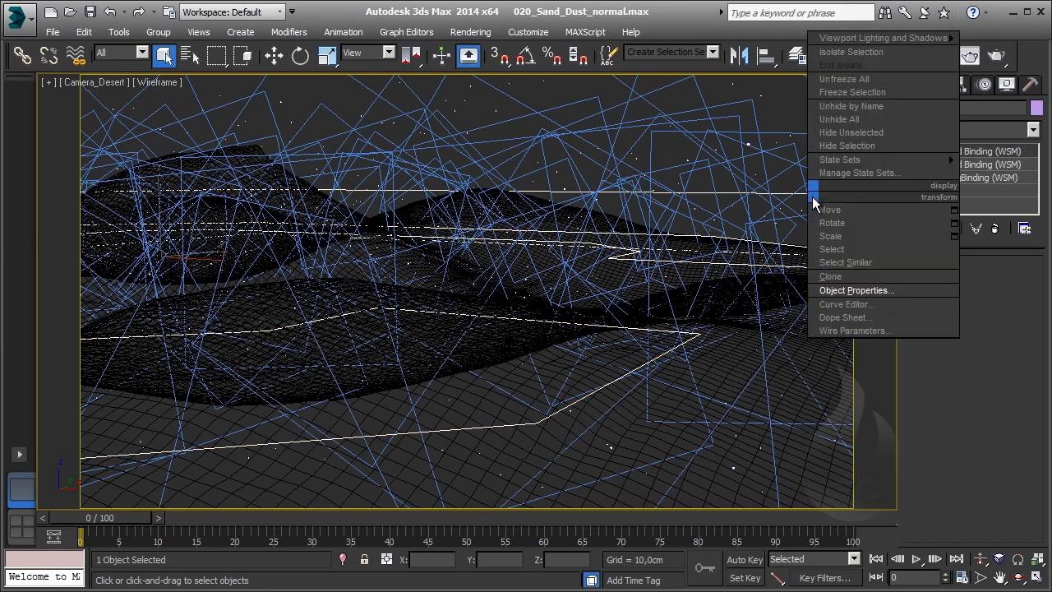
pyautogui.click(832, 289)
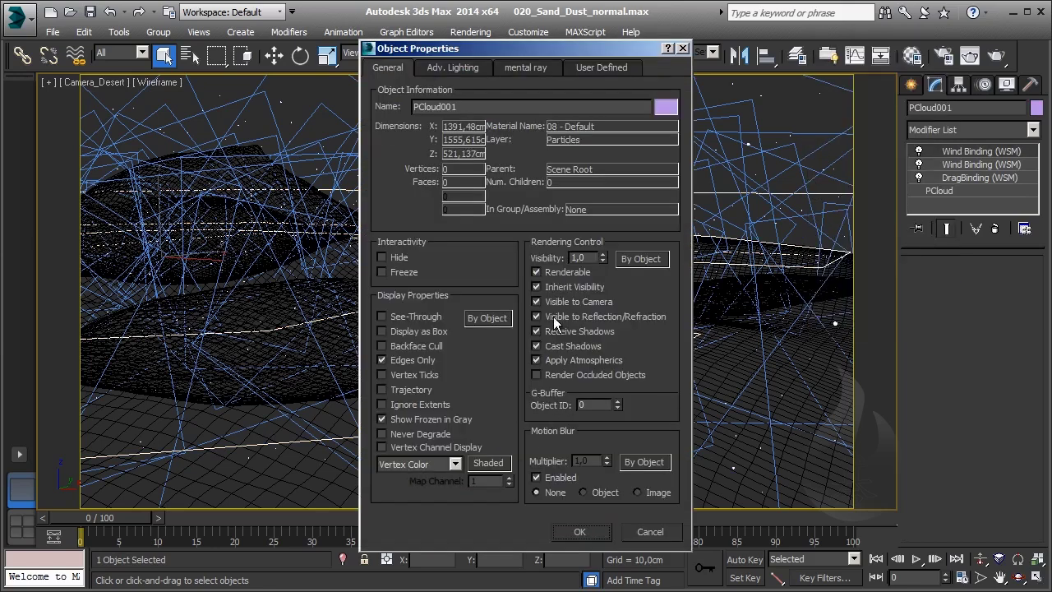
# - Set Image motion blur with multiplier 4 and render the Camera_Desert view
pyautogui.click(635, 492)
pyautogui.doubleClick(588, 461)
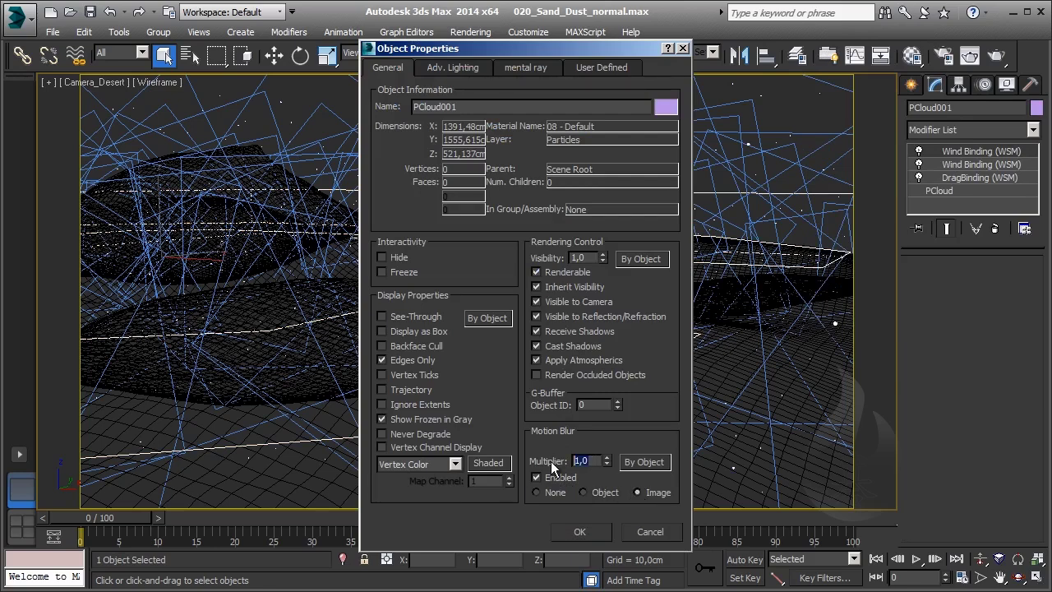
pyautogui.write('4')
pyautogui.click(580, 532)
pyautogui.moveTo(996, 55); pyautogui.dragTo(996, 65)
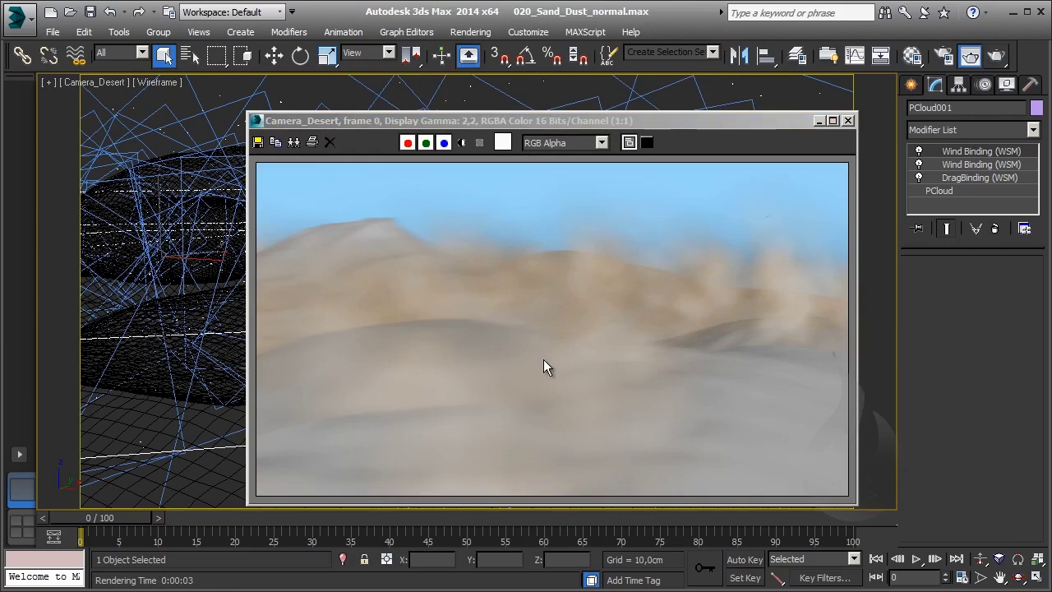
# - Move the rendered frame aside and isolate PCloud001 in the viewport
pyautogui.moveTo(707, 122); pyautogui.dragTo(687, 209)
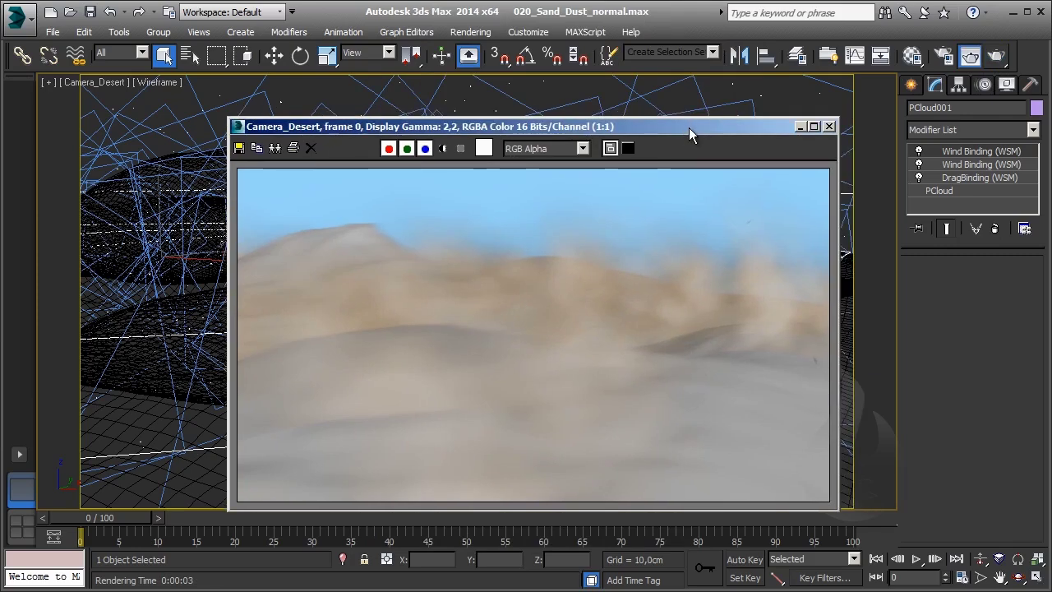
pyautogui.rightClick(728, 194)
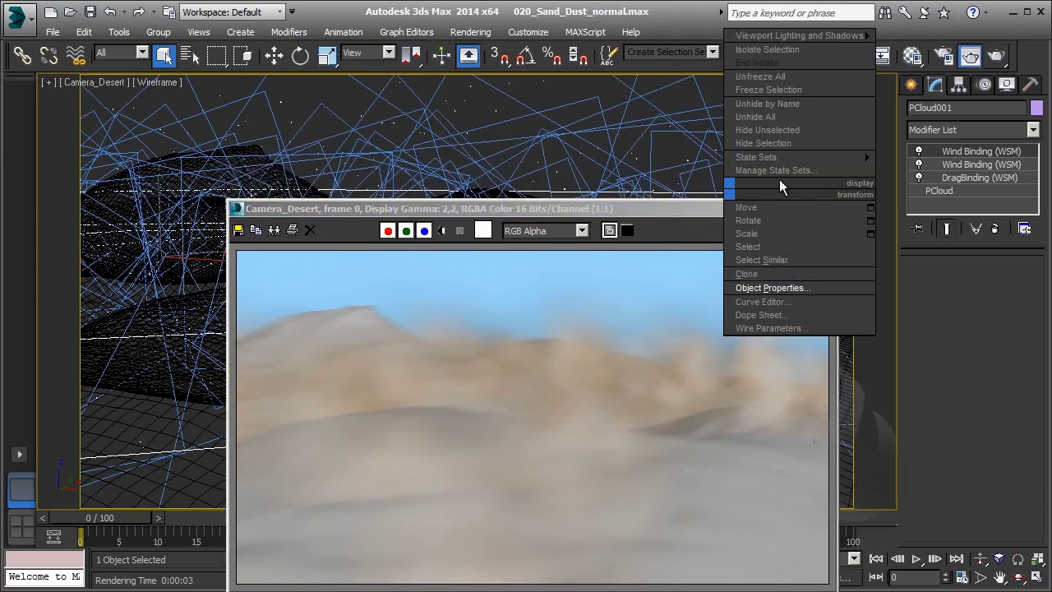
pyautogui.click(781, 59)
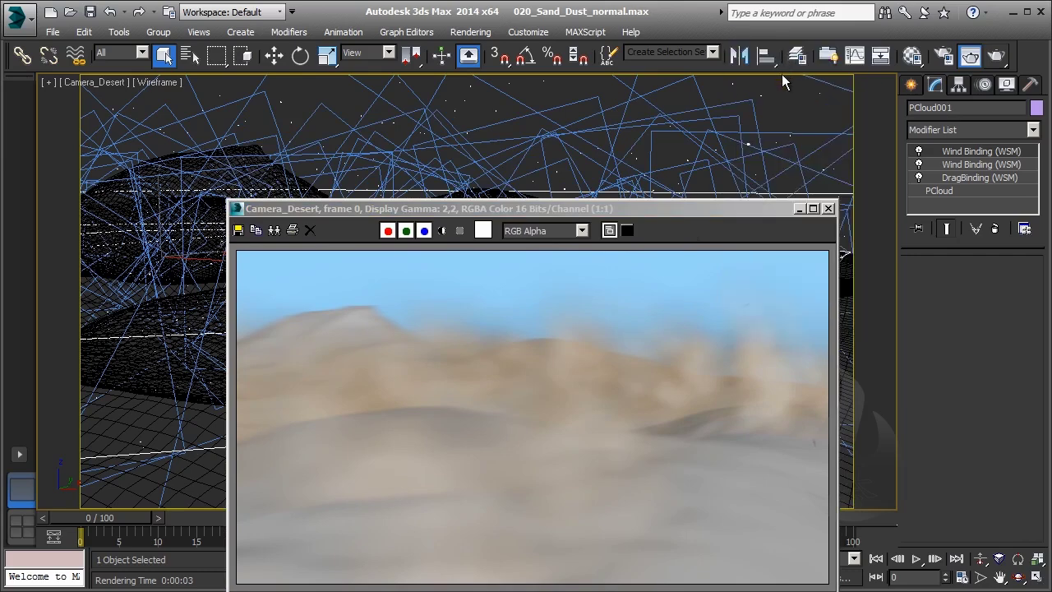
pyautogui.moveTo(689, 207); pyautogui.dragTo(368, 124)
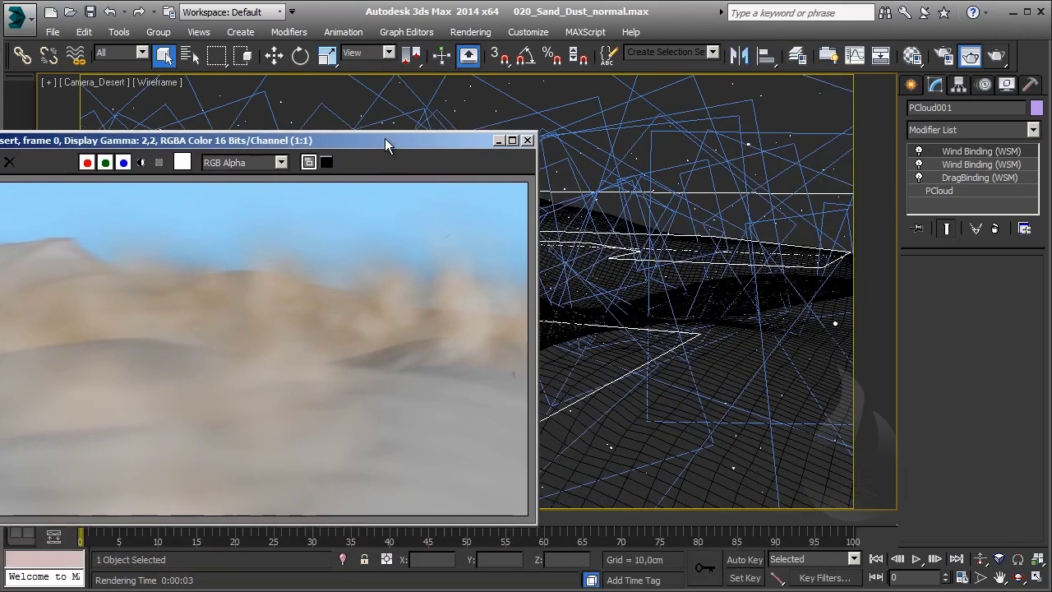
pyautogui.rightClick(667, 197)
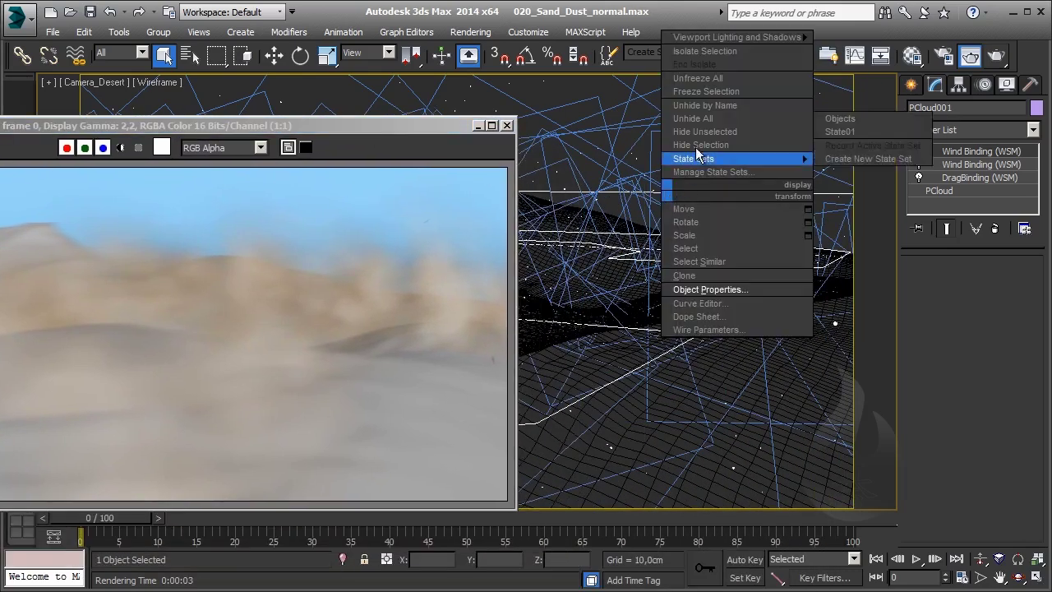
pyautogui.click(705, 51)
# - Render the isolated particles, check the motion-blurred streaks in the alpha channel, then close the frame
pyautogui.moveTo(427, 124); pyautogui.dragTo(680, 113)
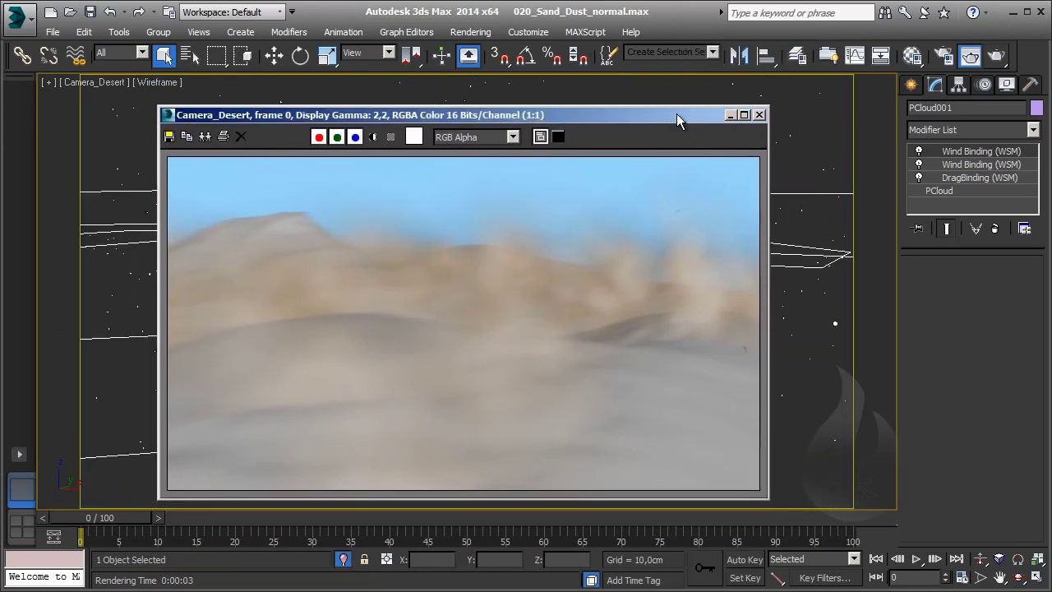
pyautogui.click(997, 56)
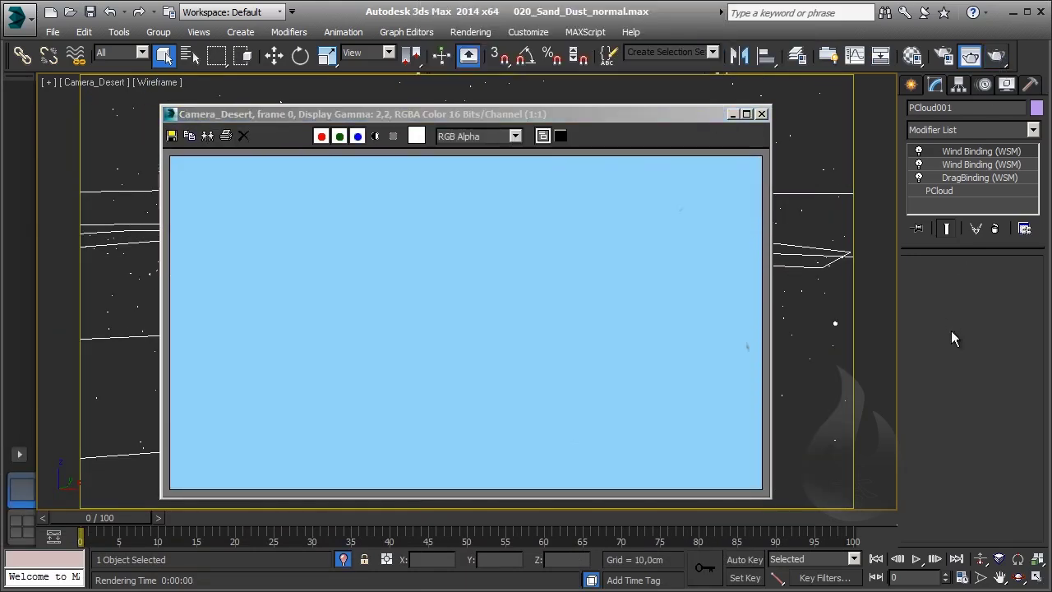
pyautogui.click(374, 136)
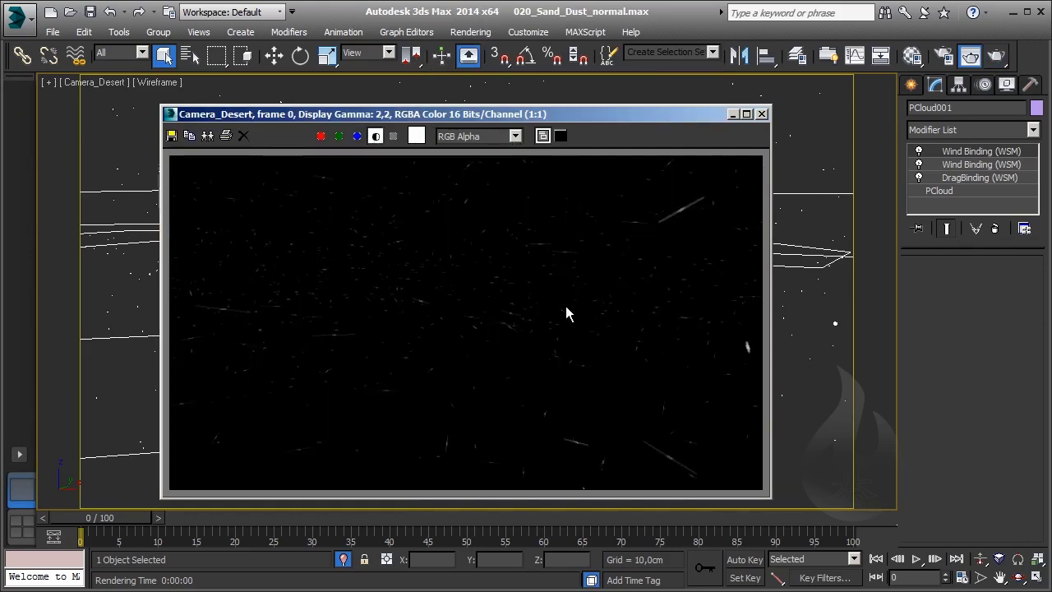
pyautogui.click(762, 113)
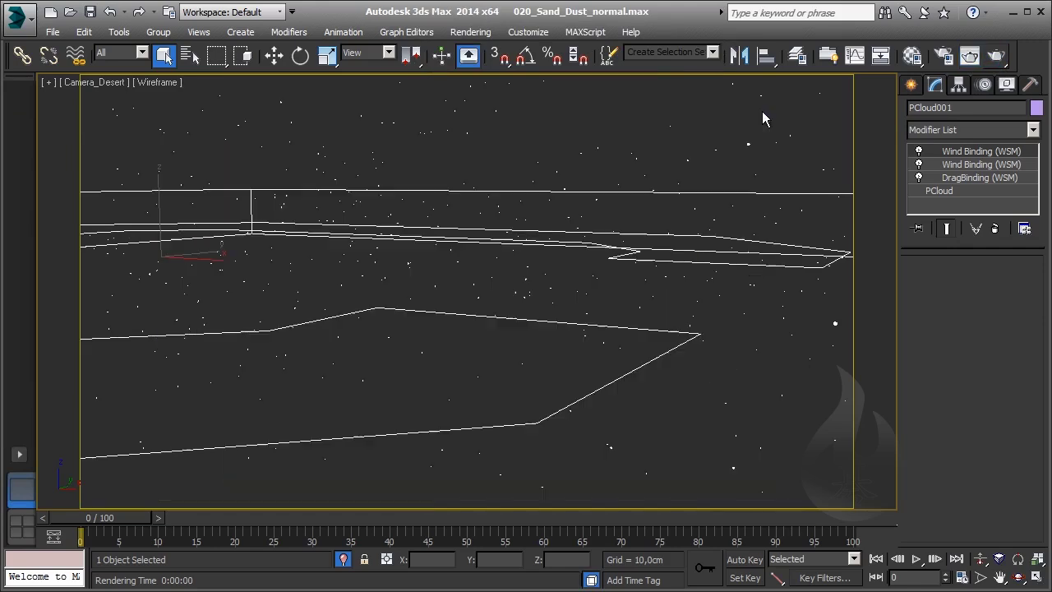
# - Restore PCloud001's particle Size to 0,5cm and re-render with Shift+Q
pyautogui.click(913, 85)
pyautogui.click(936, 85)
pyautogui.click(963, 191)
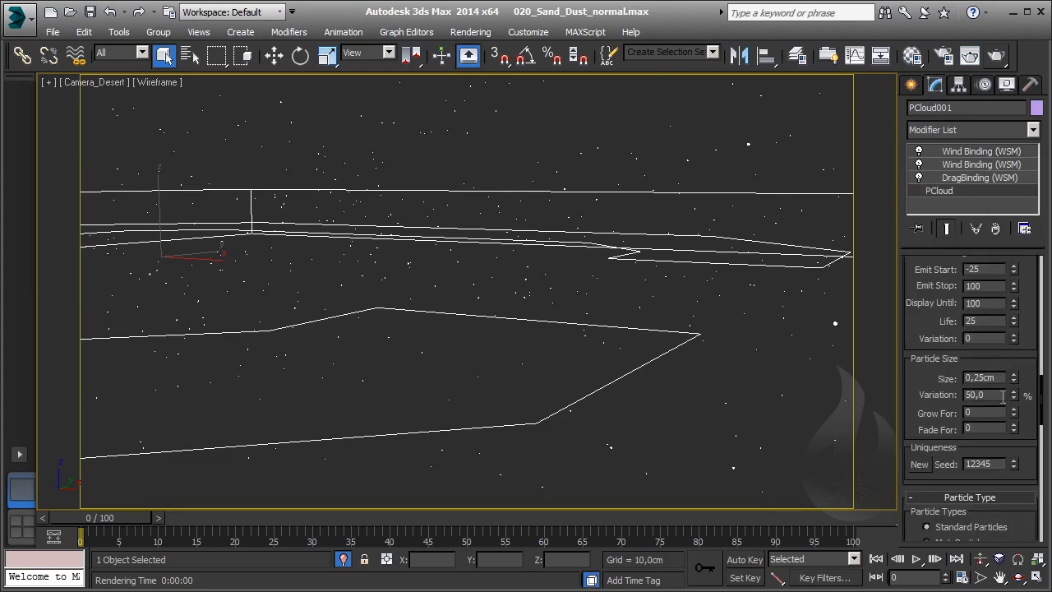
pyautogui.doubleClick(975, 377)
pyautogui.write('0,5')
pyautogui.press('Return')
pyautogui.hotkey('shift', 'q')
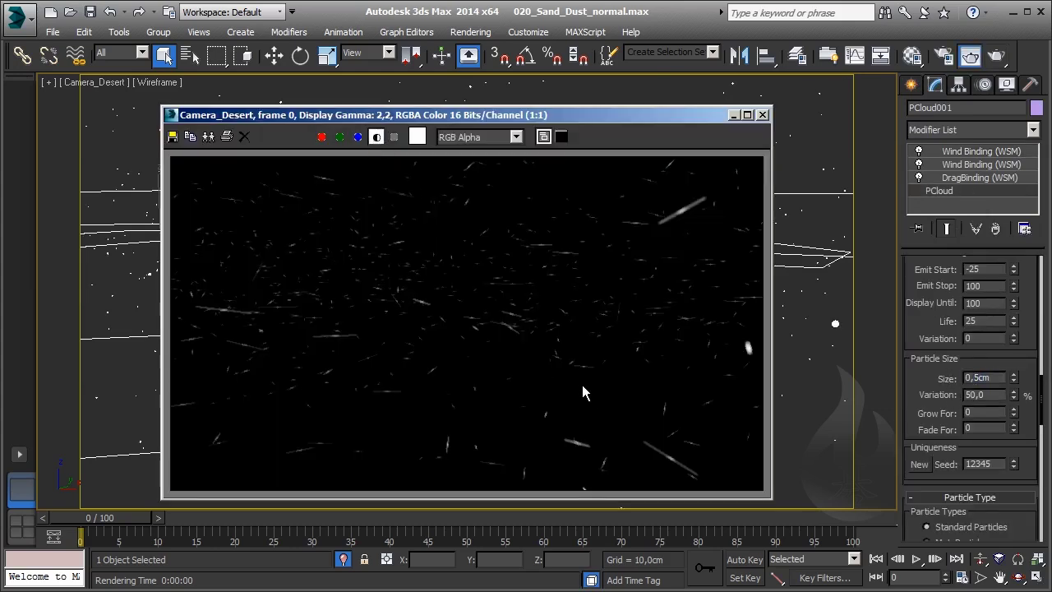